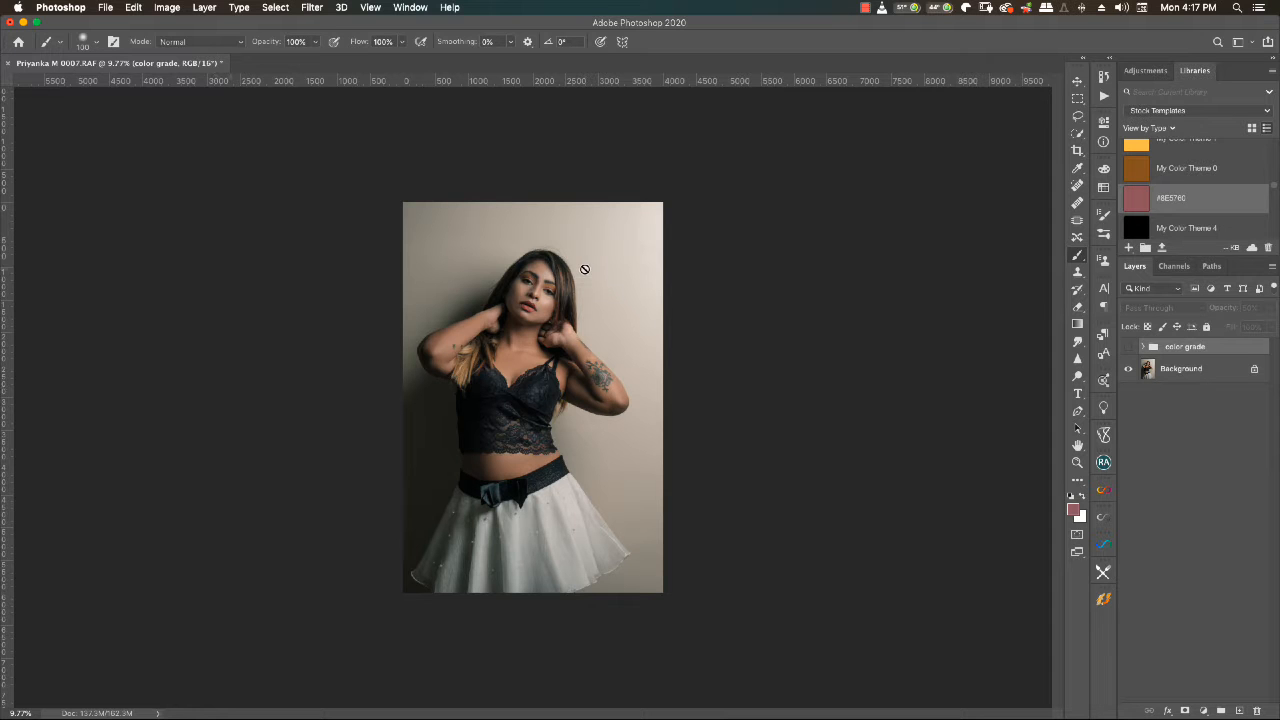
- Examine the portrait up close, the available actions, and the adjustment layers inside the color grade group
{"action": "scroll", "coordinate": [584, 268], "scroll_direction": "up", "scroll_amount": 2}
{"action": "scroll", "coordinate": [584, 268], "scroll_direction": "up", "scroll_amount": 2}
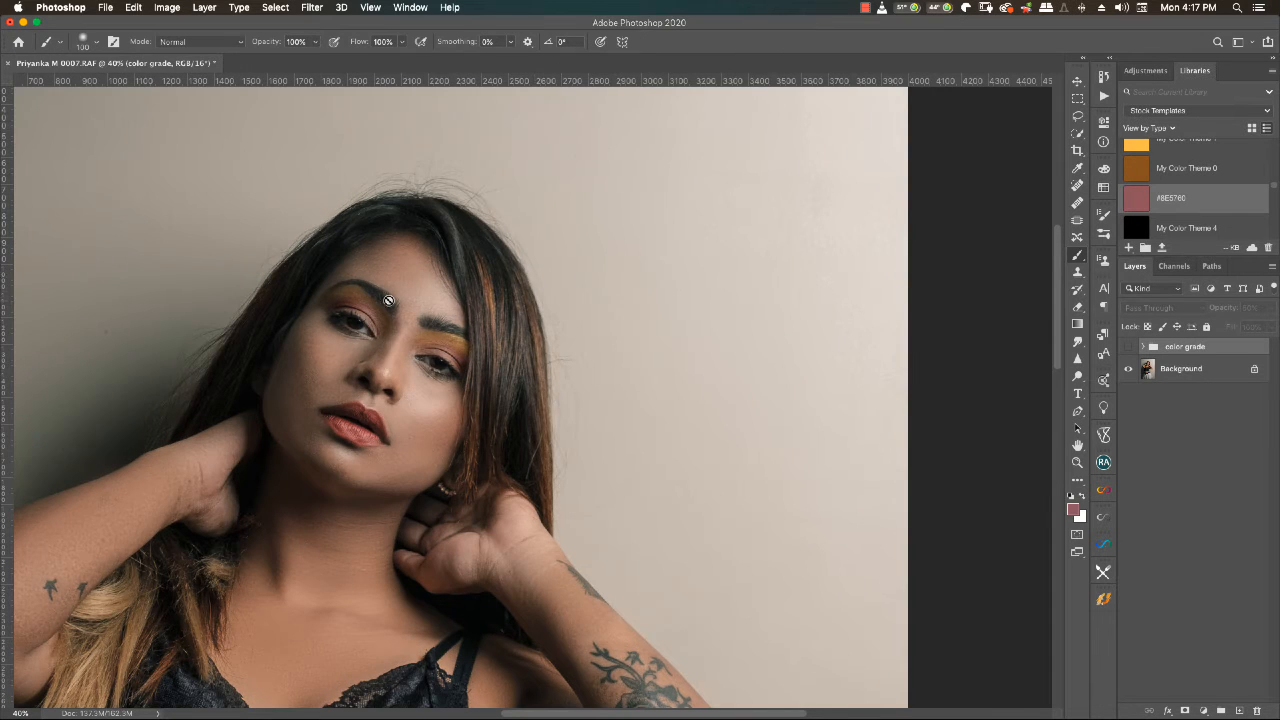
{"action": "scroll", "coordinate": [412, 389], "scroll_direction": "up", "scroll_amount": 2}
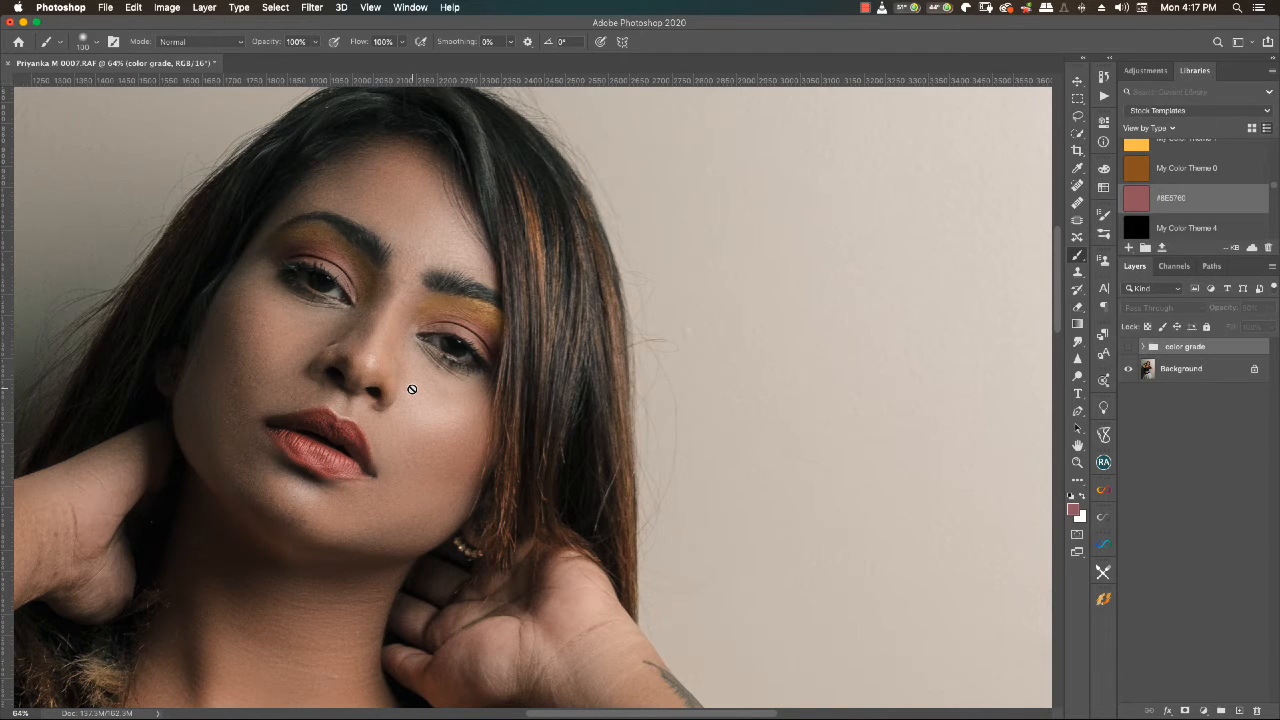
{"action": "scroll", "coordinate": [412, 389], "scroll_direction": "down", "scroll_amount": 3}
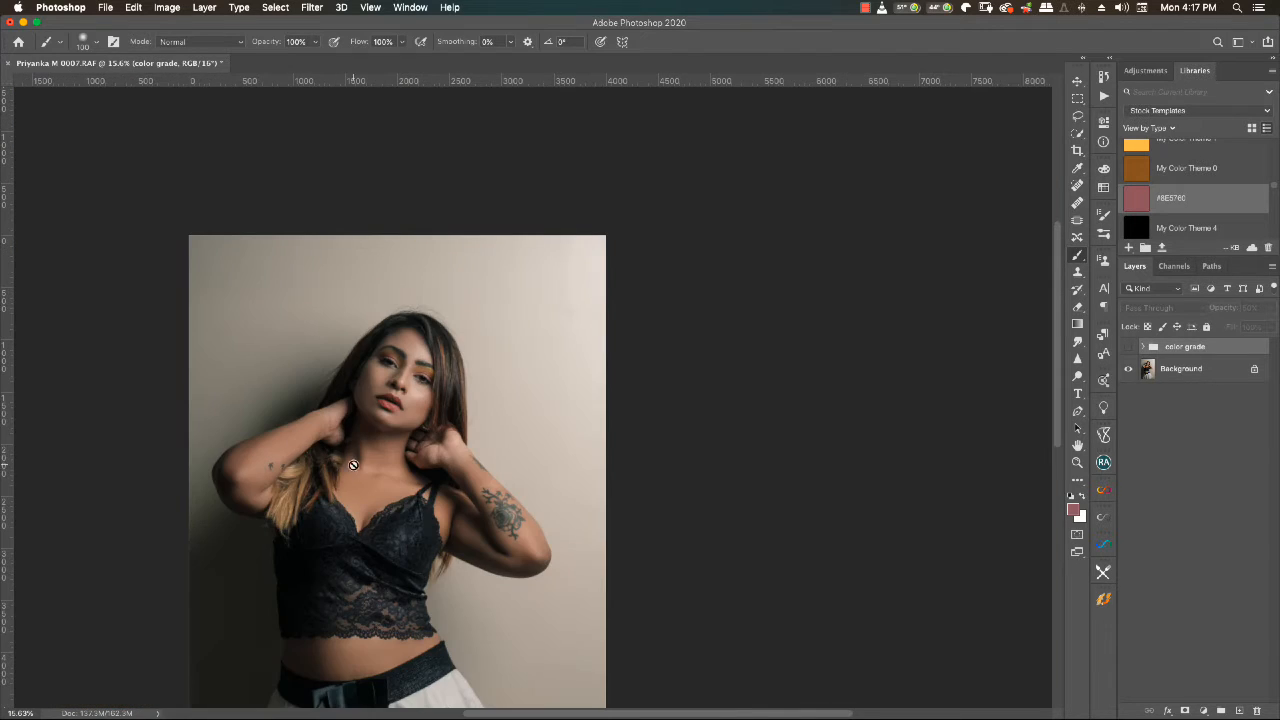
{"action": "scroll", "coordinate": [353, 465], "scroll_direction": "up", "scroll_amount": 1}
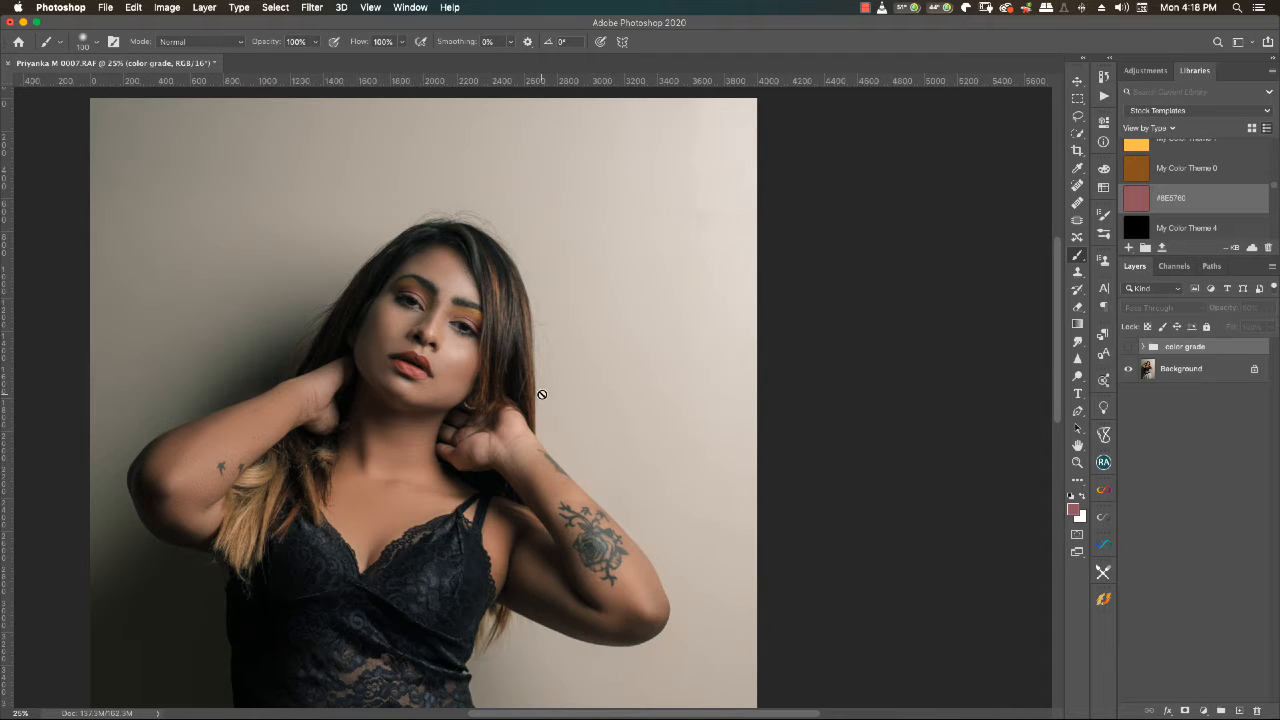
{"action": "scroll", "coordinate": [542, 394], "scroll_direction": "down", "scroll_amount": 5}
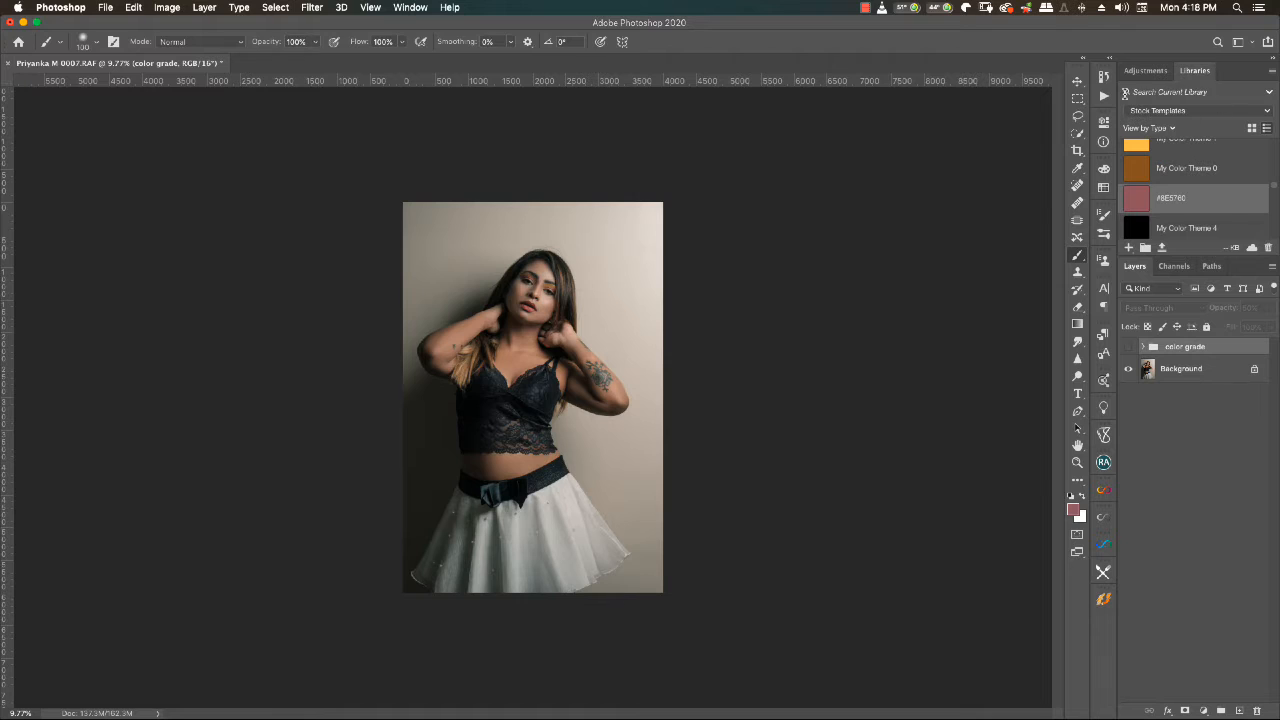
{"action": "left_click", "coordinate": [1104, 95]}
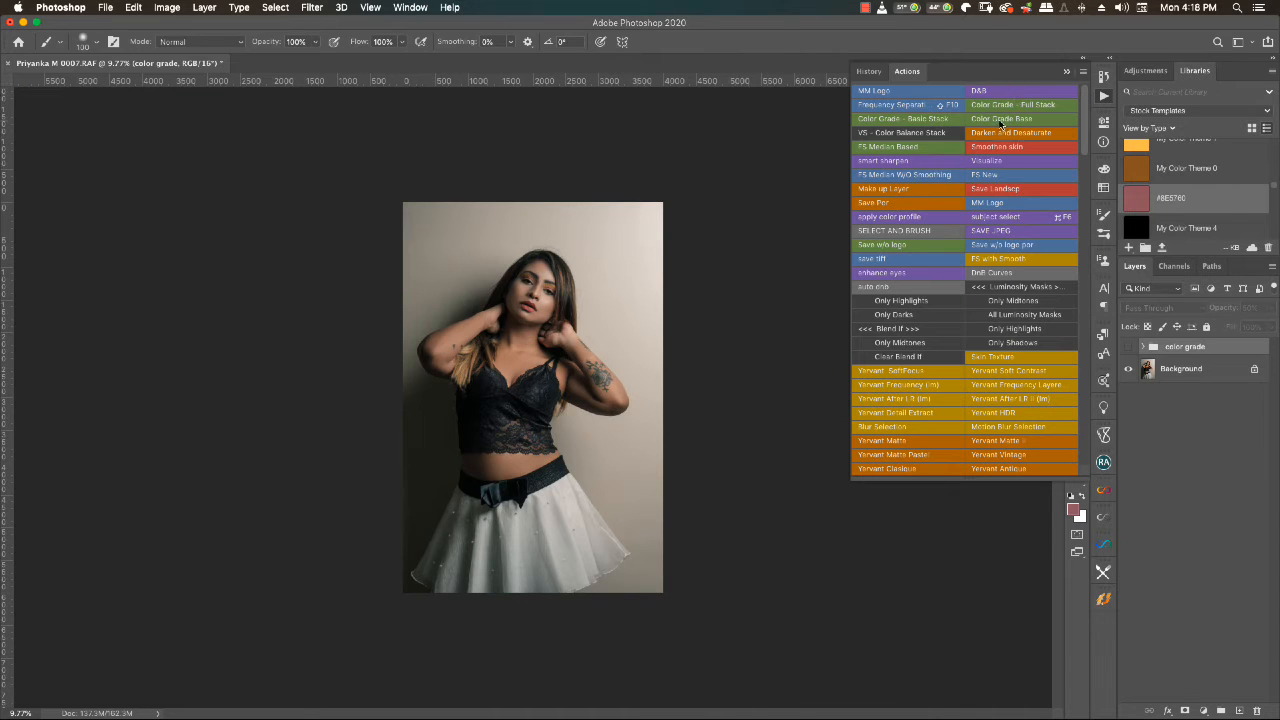
{"action": "left_click", "coordinate": [1064, 74]}
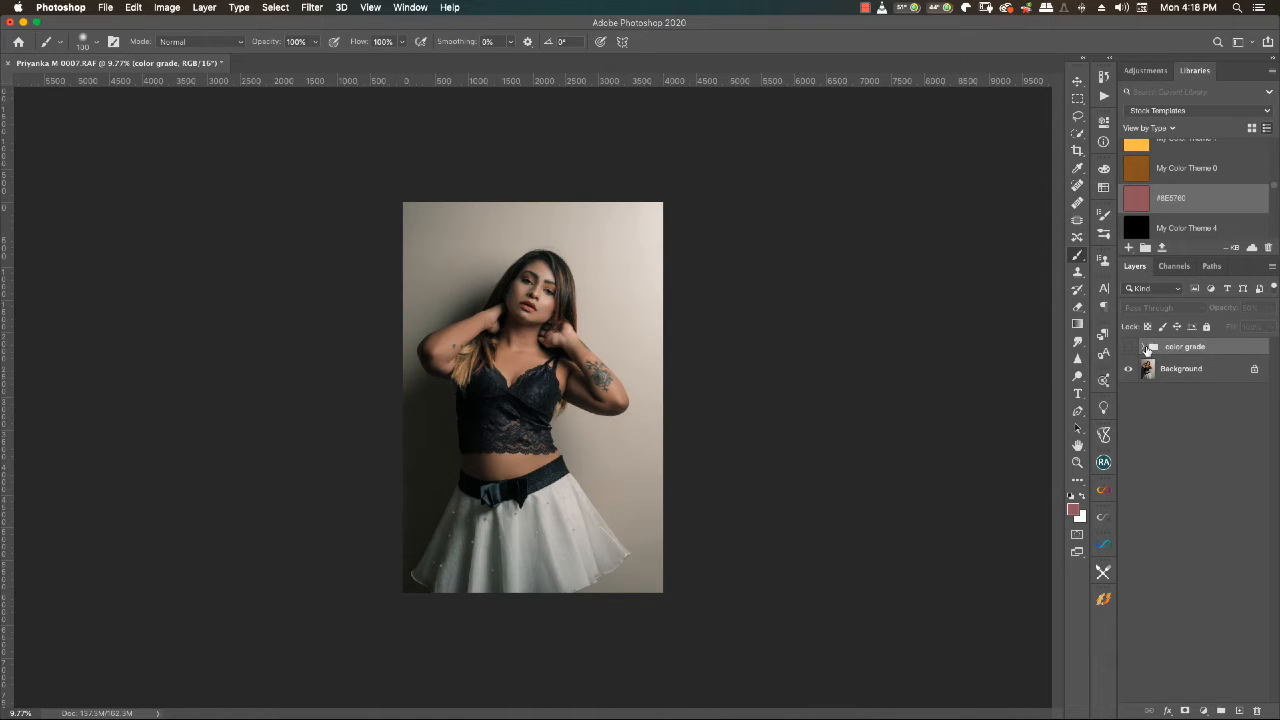
{"action": "left_click", "coordinate": [1144, 348]}
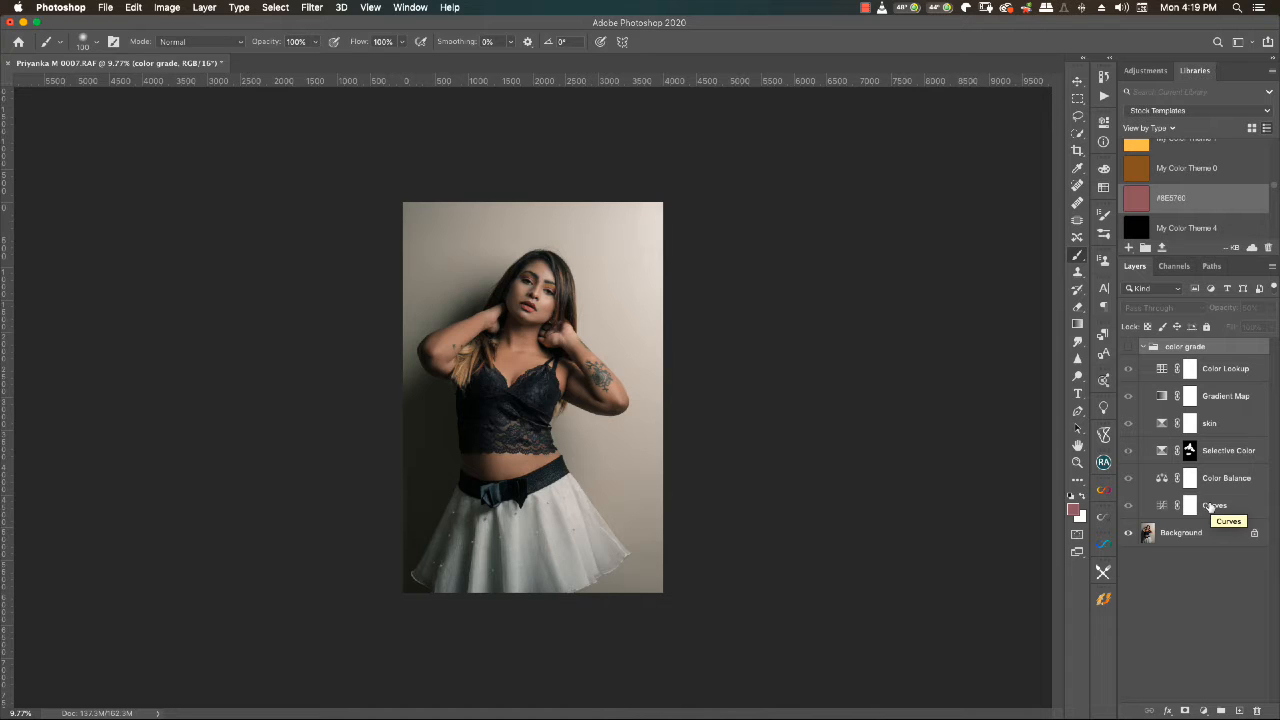
{"action": "left_click", "coordinate": [1144, 347]}
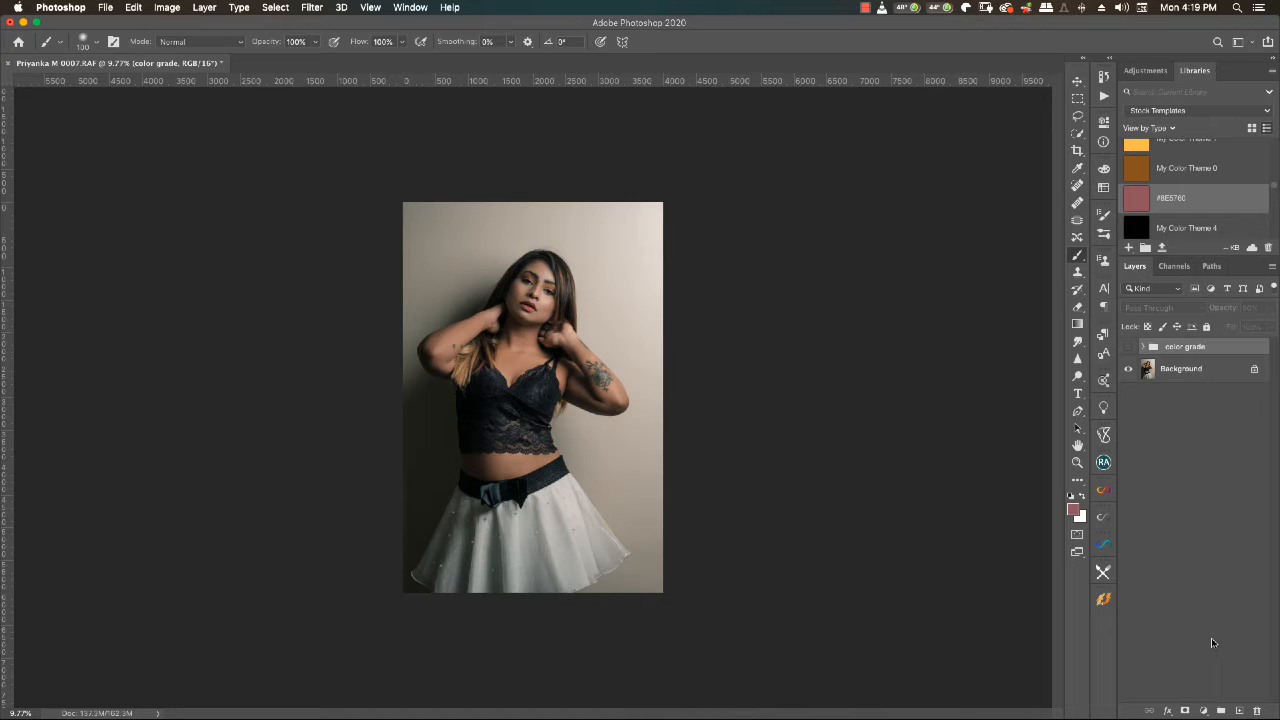
- Add a Curves adjustment layer above the color grade group and switch it to the Red channel
{"action": "left_click", "coordinate": [1204, 710]}
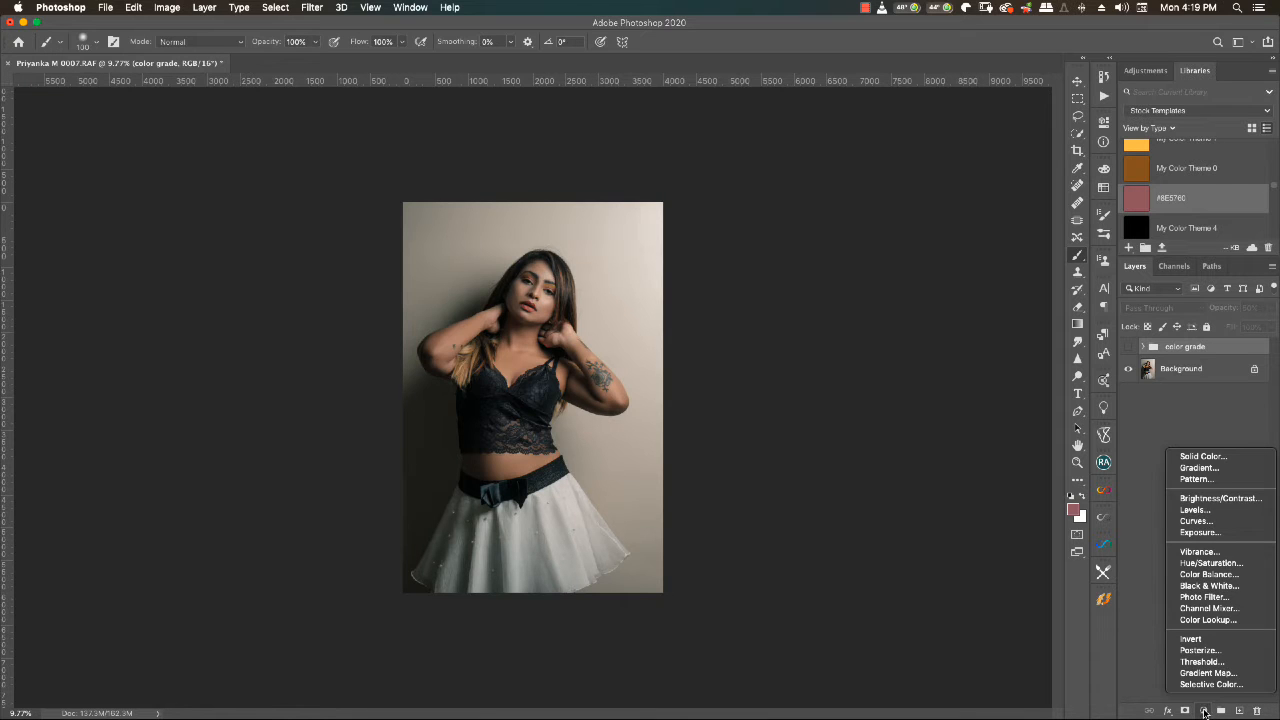
{"action": "left_click", "coordinate": [1195, 521]}
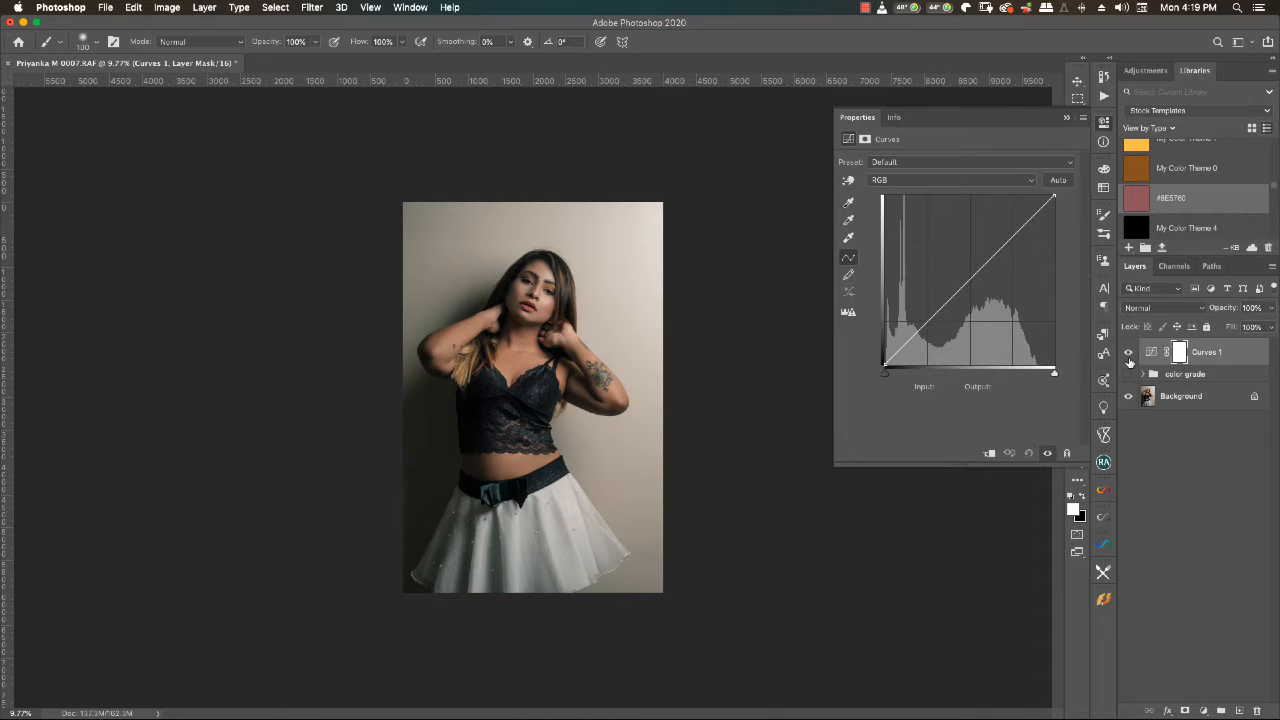
{"action": "left_click", "coordinate": [985, 183]}
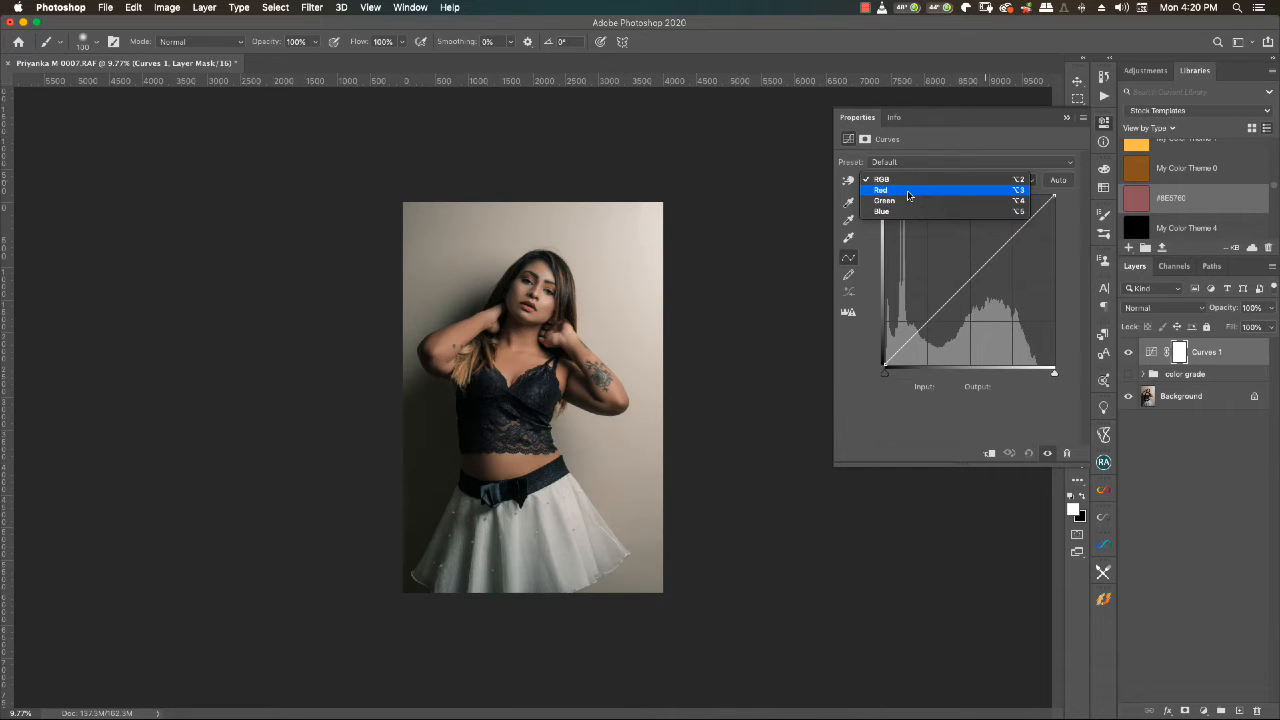
{"action": "left_click", "coordinate": [908, 193]}
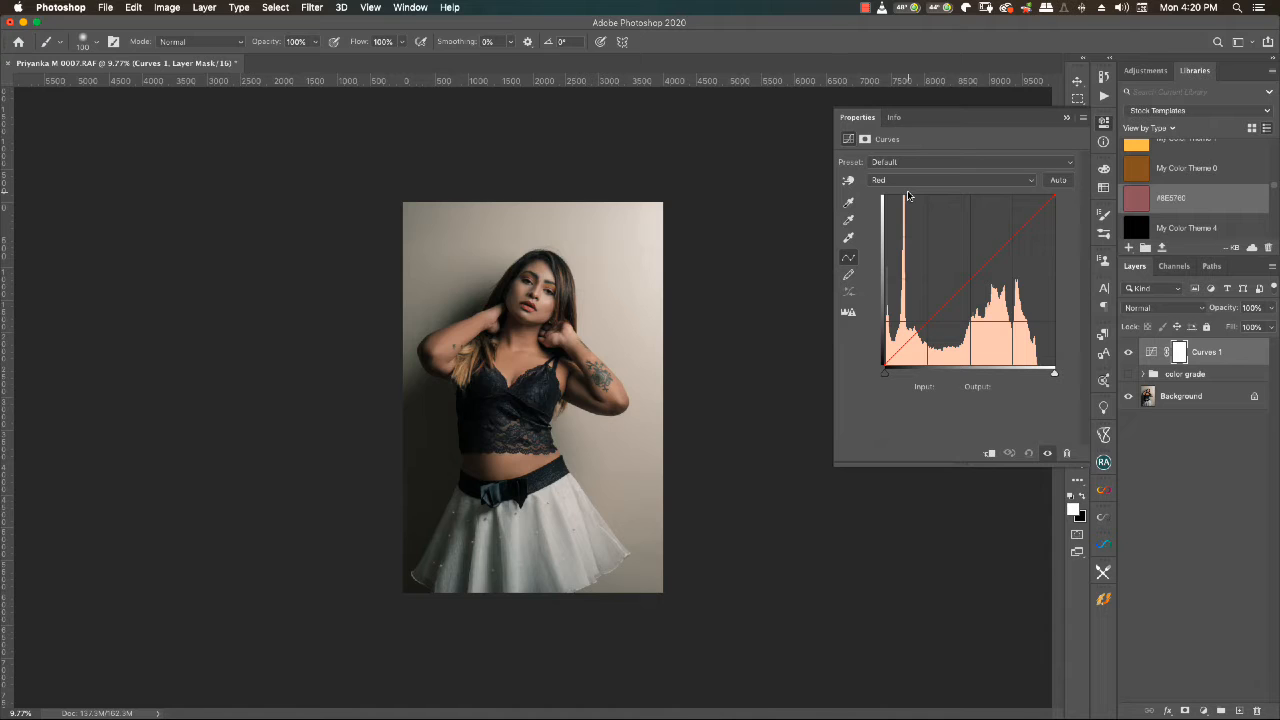
- Try lifting the red shadows from input 30 to output 56 with anchored midtones and highlights, and reset the curve to Default
{"action": "left_click_drag", "start_coordinate": [1012, 237], "coordinate": [969, 279]}
{"action": "mouse_move", "coordinate": [1012, 236]}
{"action": "left_mouse_down"}
{"action": "mouse_move", "coordinate": [997, 229]}
{"action": "mouse_move", "coordinate": [1004, 241]}
{"action": "left_mouse_up"}
{"action": "left_click", "coordinate": [912, 338]}
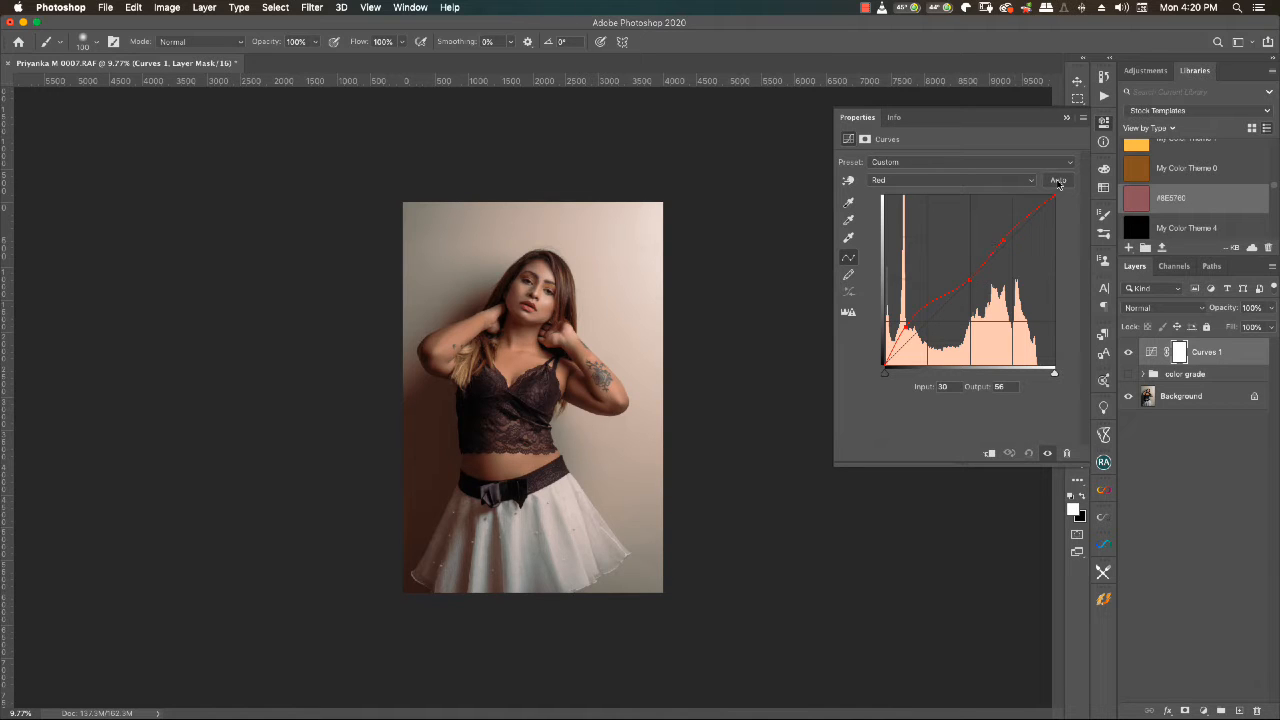
{"action": "left_click", "coordinate": [1007, 185]}
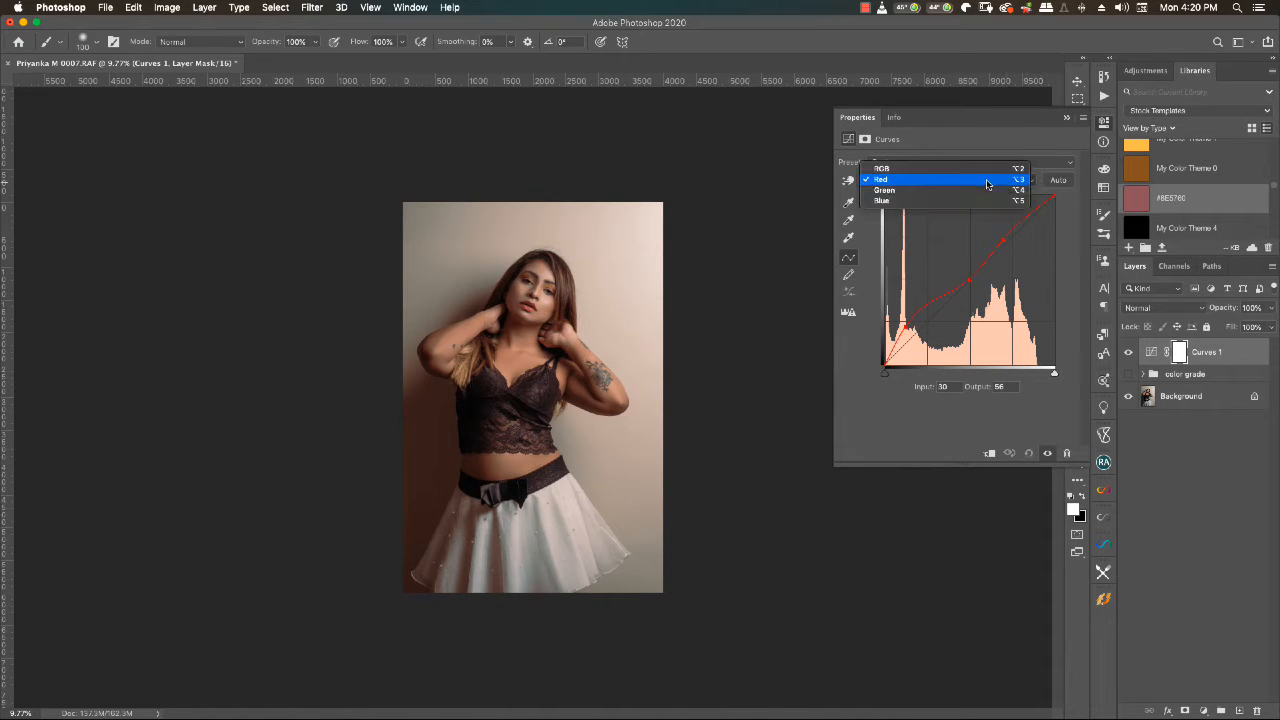
{"action": "left_click", "coordinate": [971, 157]}
{"action": "left_click", "coordinate": [970, 162]}
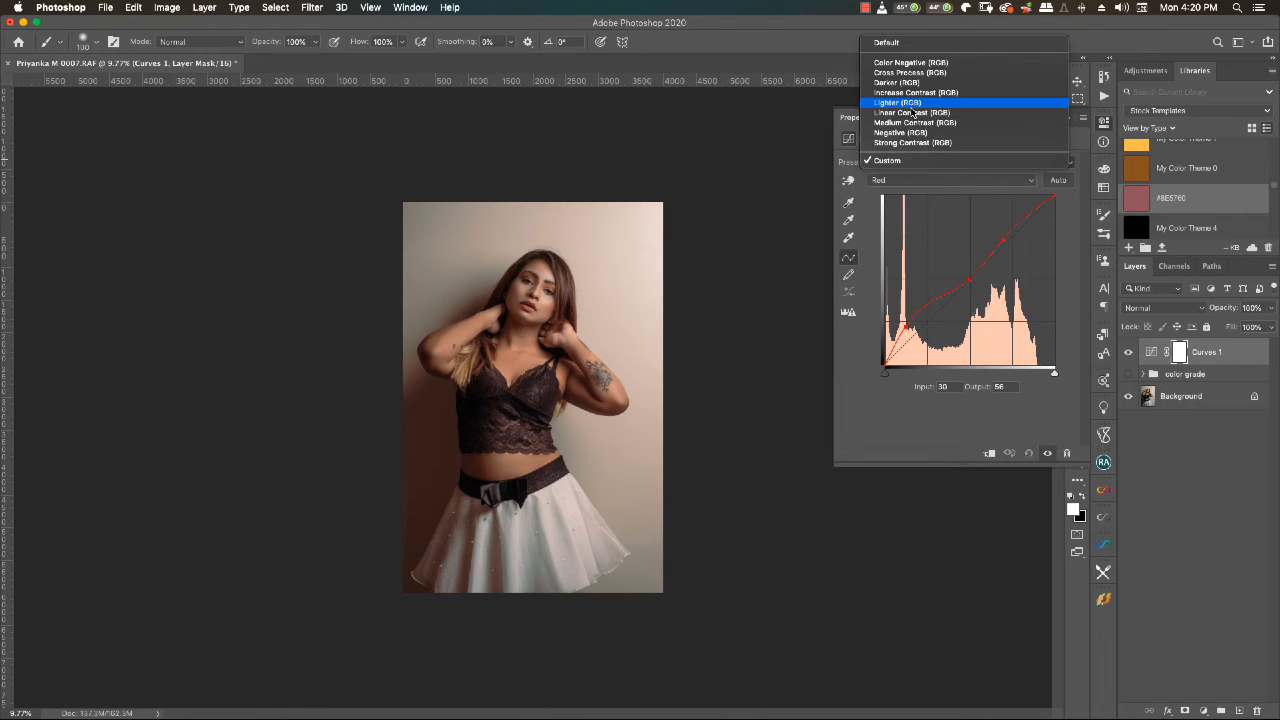
{"action": "left_click", "coordinate": [893, 44]}
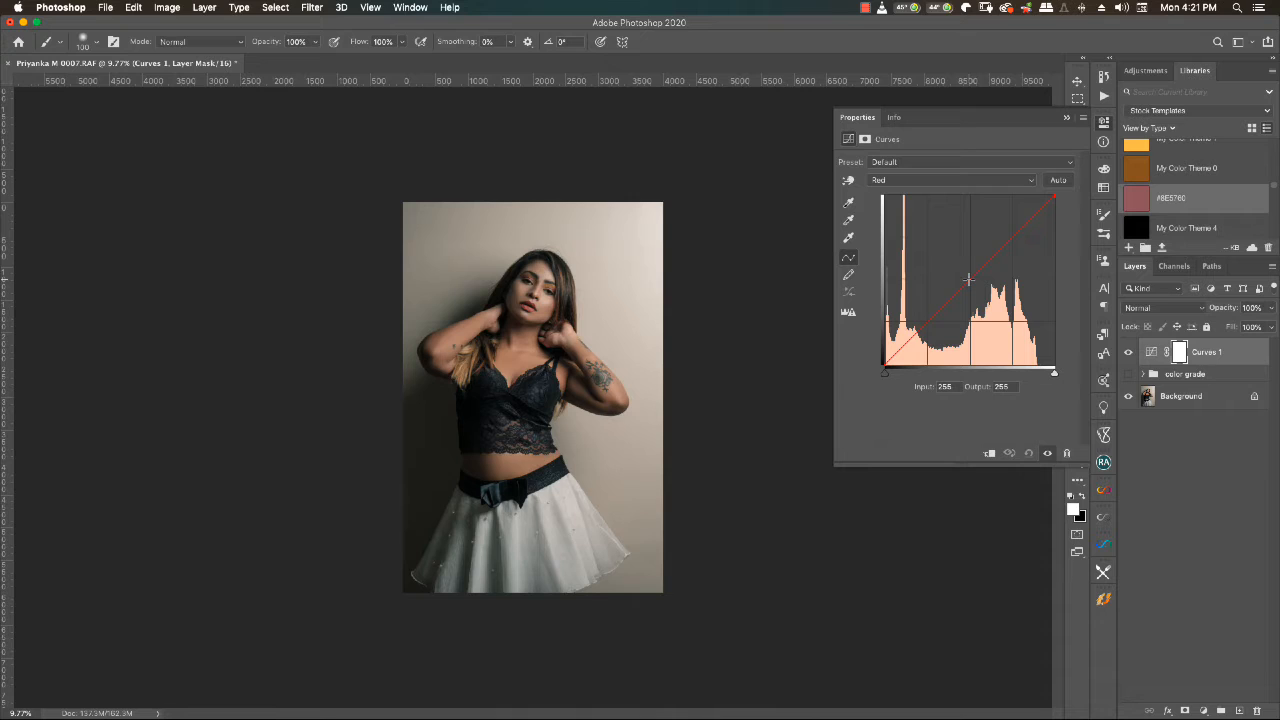
- Shape the red curve by anchoring its midpoint, slightly lowering the shadows and raising the black point
{"action": "mouse_move", "coordinate": [968, 280]}
{"action": "left_mouse_down"}
{"action": "mouse_move", "coordinate": [981, 292]}
{"action": "mouse_move", "coordinate": [969, 279]}
{"action": "left_mouse_up"}
{"action": "left_click_drag", "start_coordinate": [926, 322], "coordinate": [929, 328]}
{"action": "left_click_drag", "start_coordinate": [885, 365], "coordinate": [868, 354]}
- In the Blue channel of the curve, pull the highlights slightly down and lift the shadows slightly
{"action": "key", "text": "alt+5"}
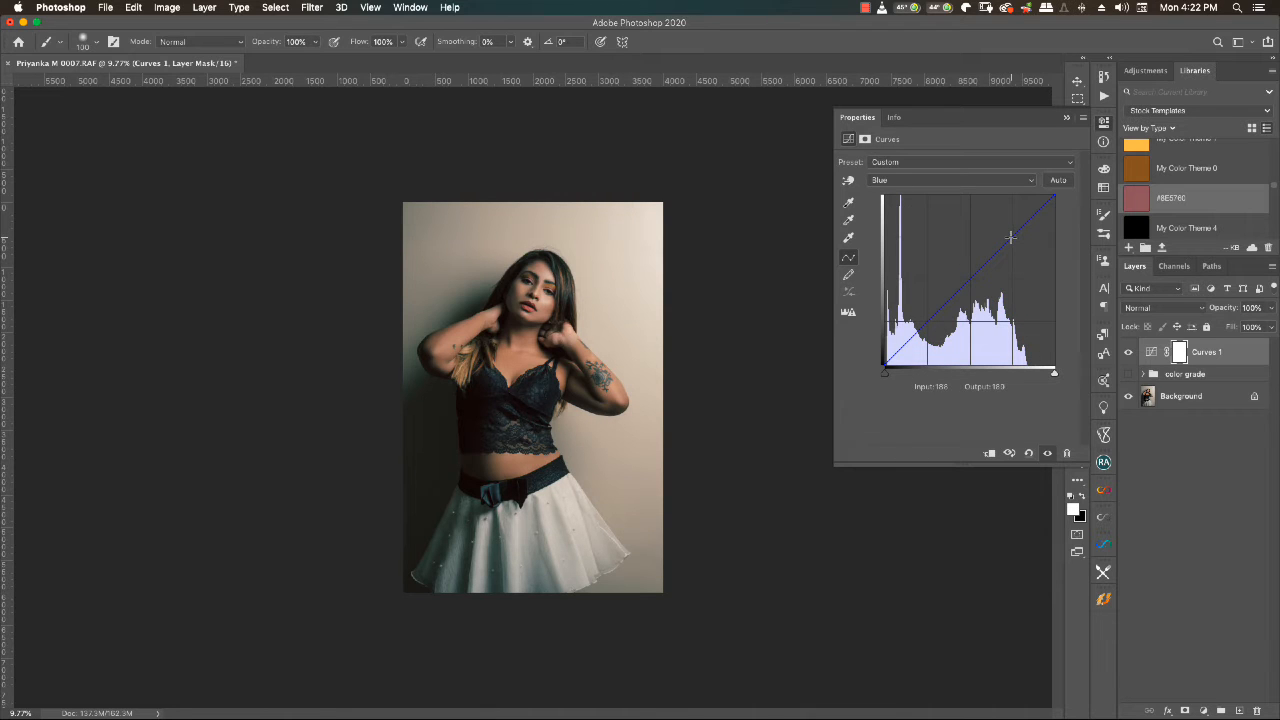
{"action": "left_click_drag", "start_coordinate": [1010, 236], "coordinate": [1003, 228]}
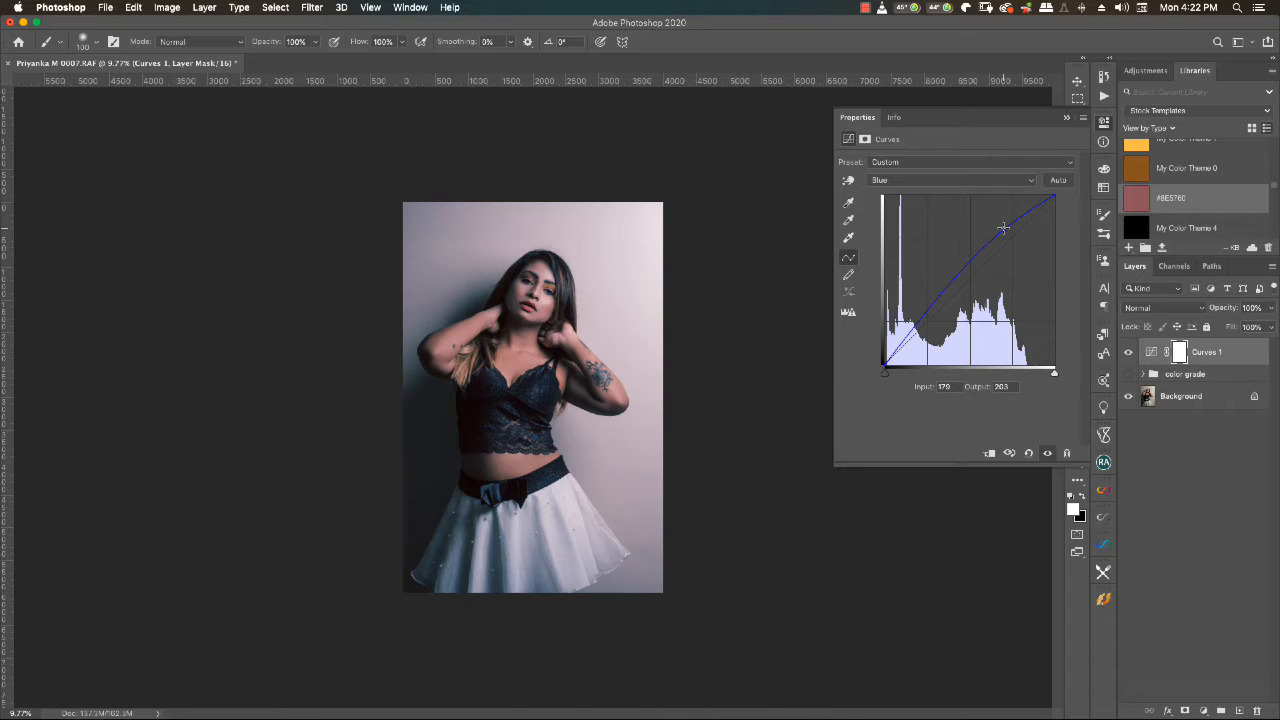
{"action": "left_click_drag", "start_coordinate": [1003, 228], "coordinate": [1017, 239]}
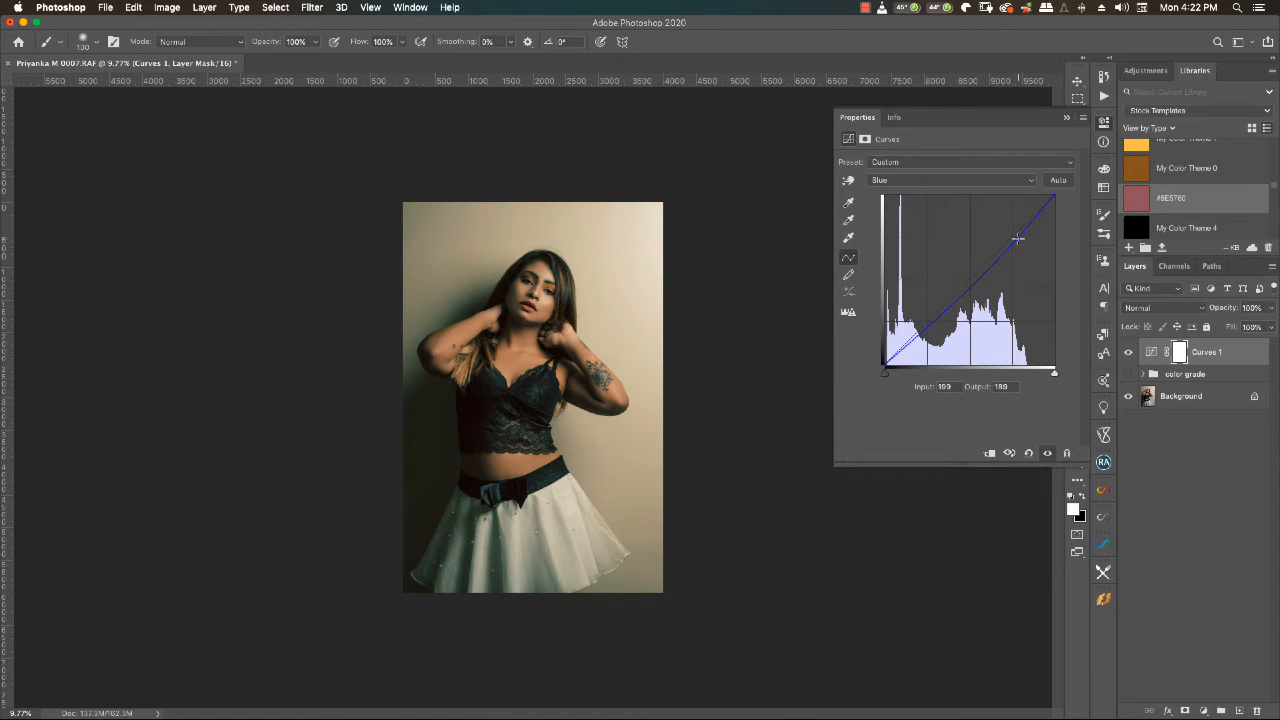
{"action": "left_click", "coordinate": [930, 325]}
{"action": "left_click_drag", "start_coordinate": [930, 325], "coordinate": [926, 323]}
{"action": "left_click_drag", "start_coordinate": [927, 324], "coordinate": [926, 318]}
- Compare the portrait with and without the Curves 1 layer, and leave that layer hidden
{"action": "left_click", "coordinate": [1130, 353]}
{"action": "left_click", "coordinate": [1130, 353]}
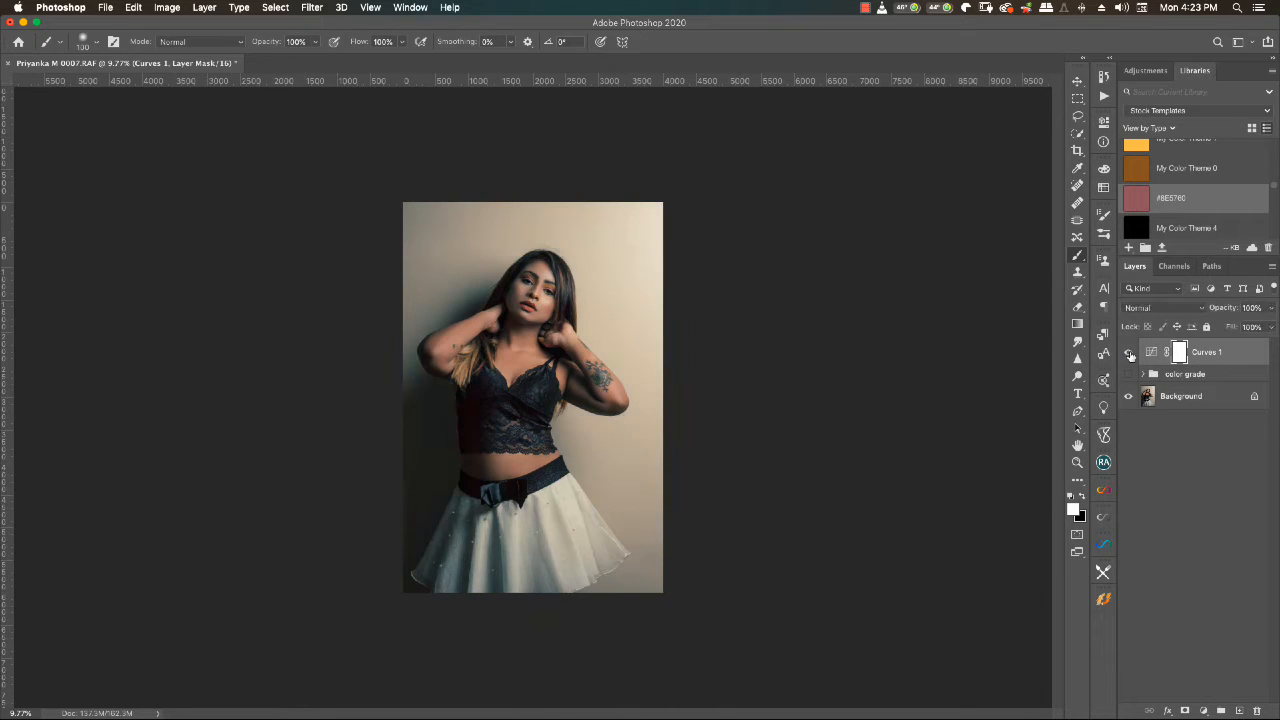
{"action": "left_click", "coordinate": [1130, 353]}
{"action": "left_click", "coordinate": [1130, 353]}
{"action": "left_click", "coordinate": [1130, 353]}
{"action": "left_click", "coordinate": [1130, 353]}
{"action": "left_click", "coordinate": [1130, 353]}
{"action": "left_click", "coordinate": [1130, 353]}
{"action": "left_click", "coordinate": [1130, 353]}
{"action": "left_click", "coordinate": [1130, 353]}
{"action": "left_click", "coordinate": [1130, 353]}
{"action": "left_click", "coordinate": [1130, 353]}
{"action": "left_click", "coordinate": [1130, 353]}
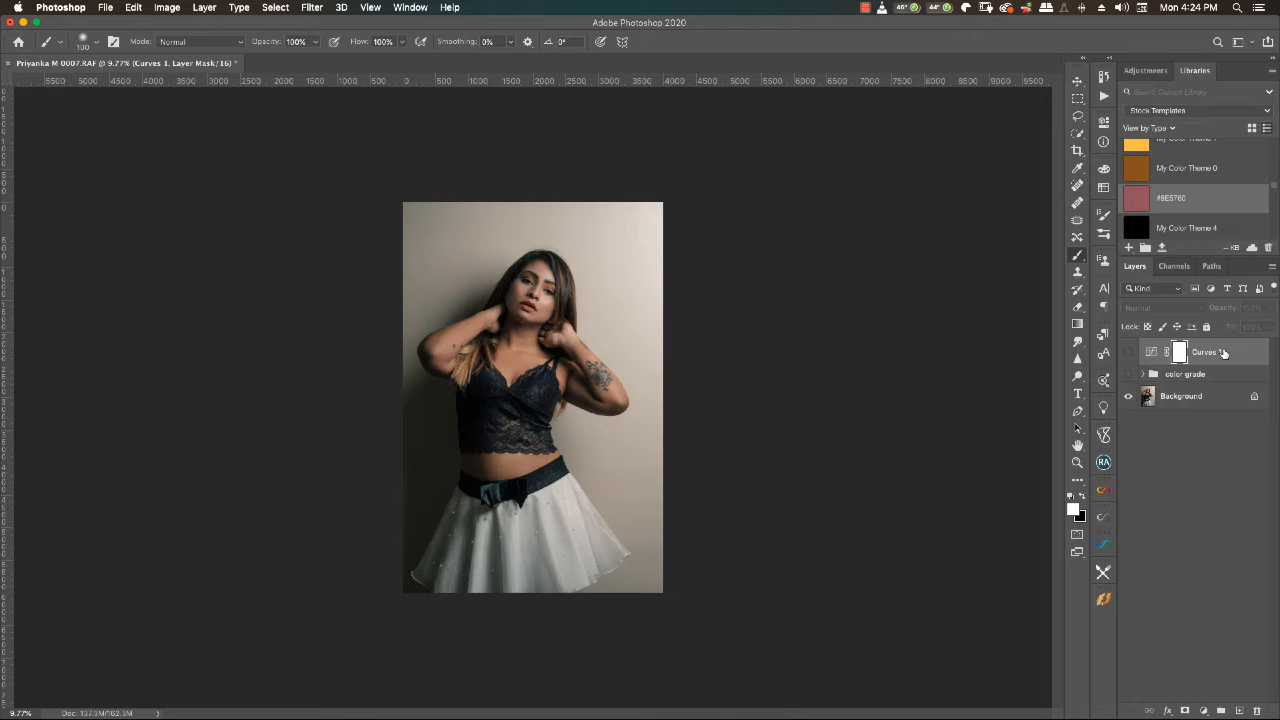
- Add a Selective Color adjustment layer above Curves 1 and set its Reds to Cyan +43% and Magenta -14%
{"action": "left_click", "coordinate": [1203, 710]}
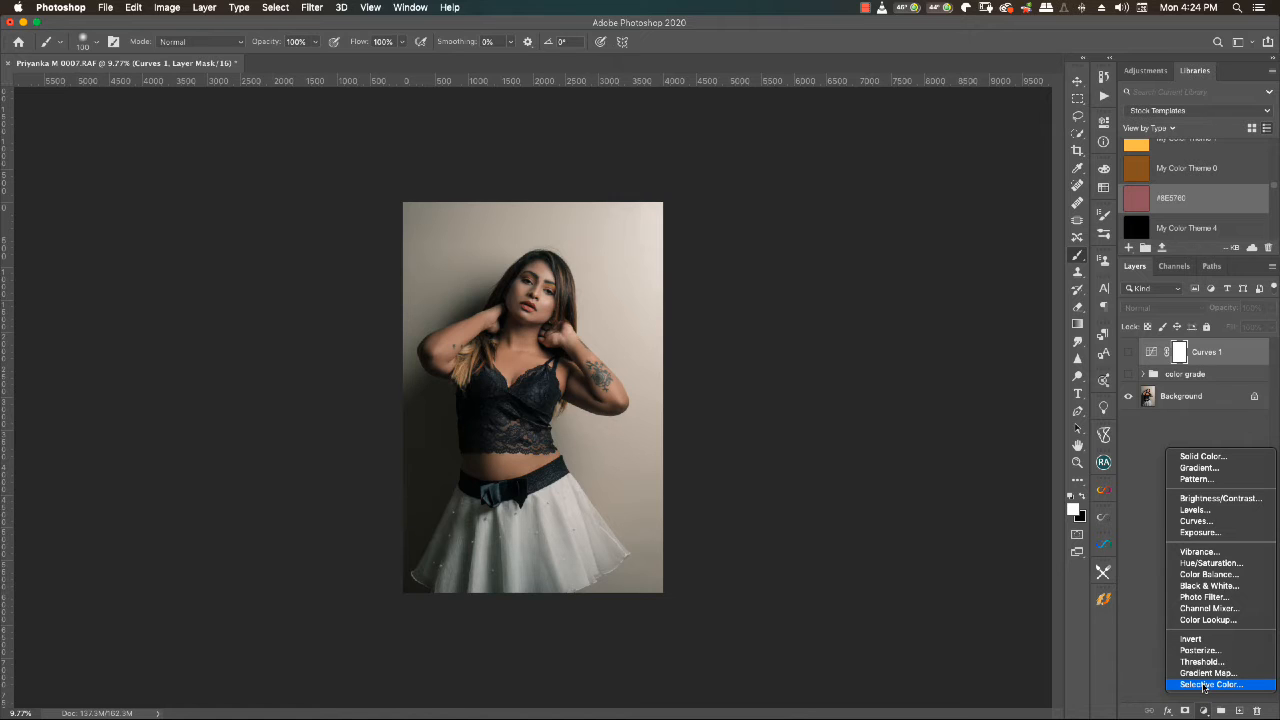
{"action": "left_click", "coordinate": [1205, 685]}
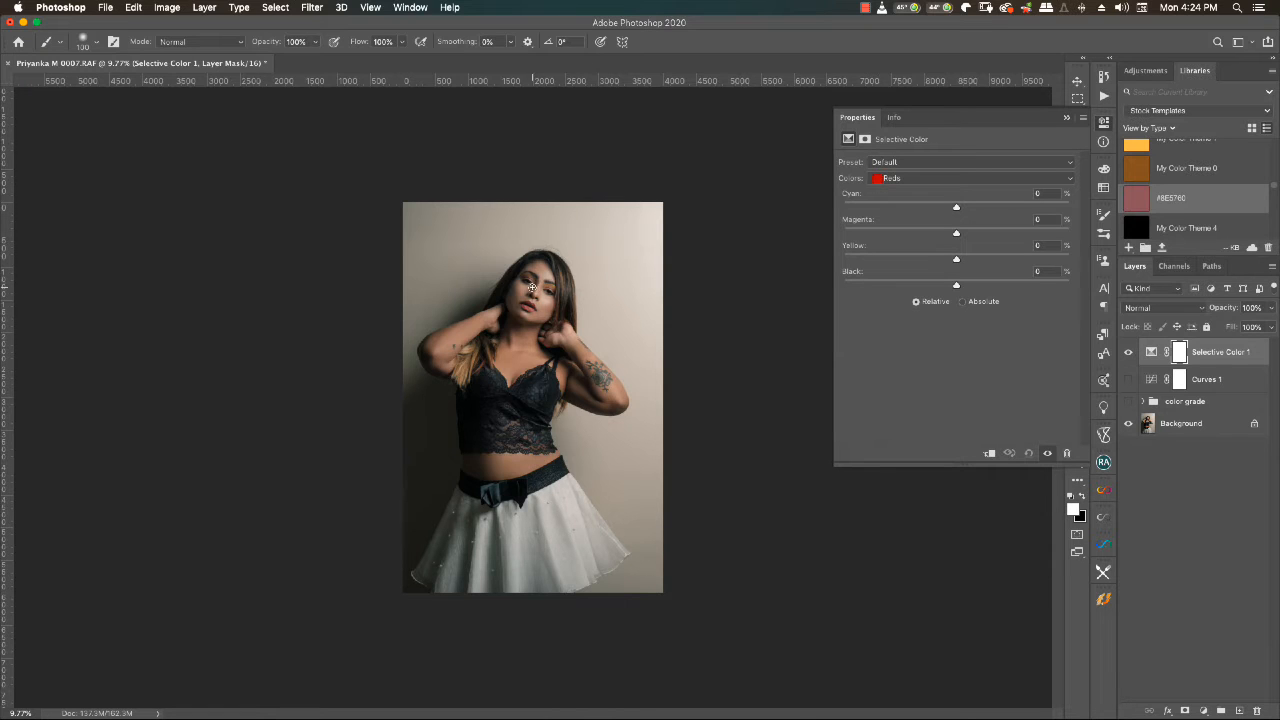
{"action": "scroll", "coordinate": [532, 287], "scroll_direction": "up", "scroll_amount": 3}
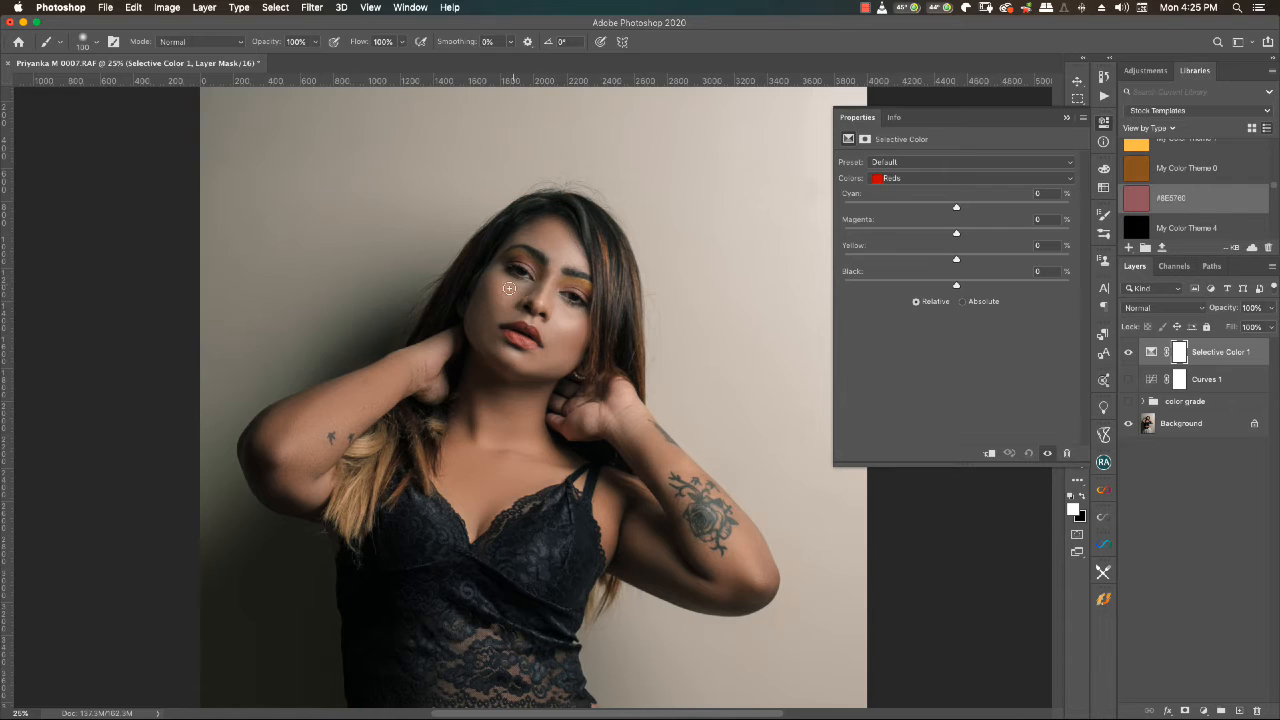
{"action": "scroll", "coordinate": [508, 292], "scroll_direction": "up", "scroll_amount": 2}
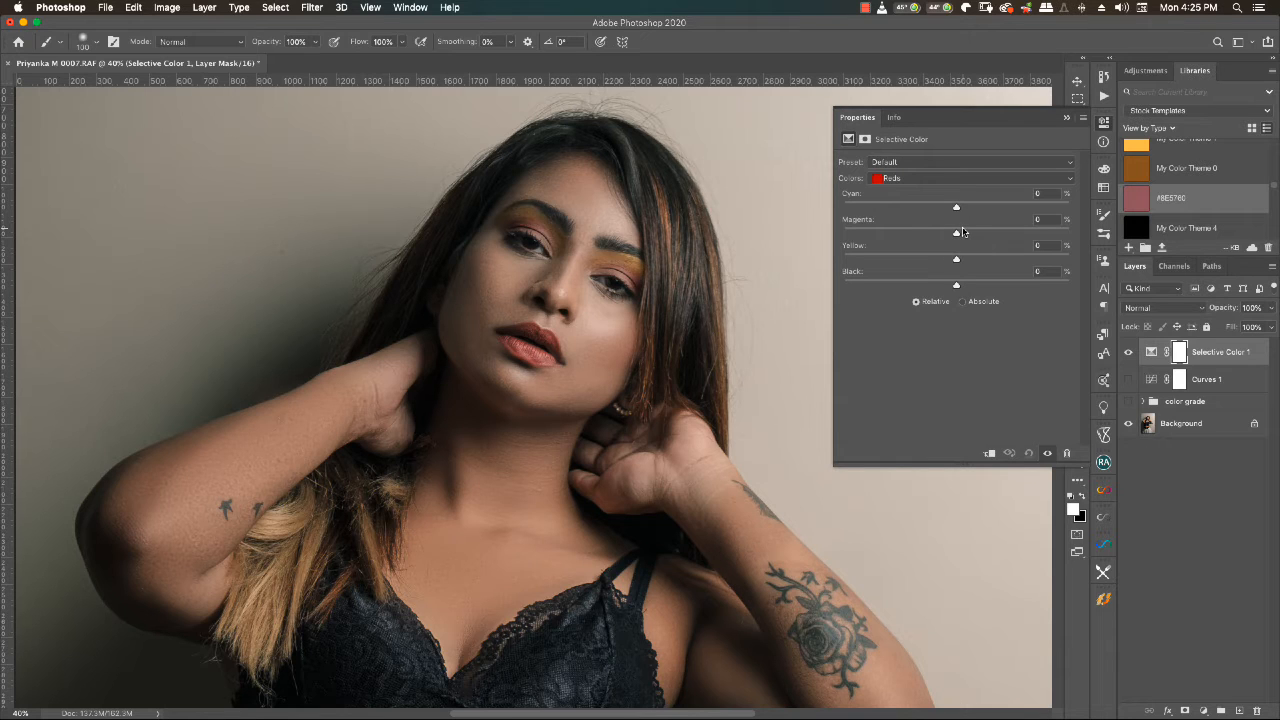
{"action": "left_click_drag", "start_coordinate": [956, 207], "coordinate": [1005, 208]}
{"action": "mouse_move", "coordinate": [956, 234]}
{"action": "left_mouse_down"}
{"action": "mouse_move", "coordinate": [880, 238]}
{"action": "mouse_move", "coordinate": [1015, 231]}
{"action": "mouse_move", "coordinate": [940, 236]}
{"action": "left_mouse_up"}
- Set the Reds' Yellow to -9% and Black to -5% in the Selective Color adjustment
{"action": "left_click_drag", "start_coordinate": [956, 261], "coordinate": [837, 277]}
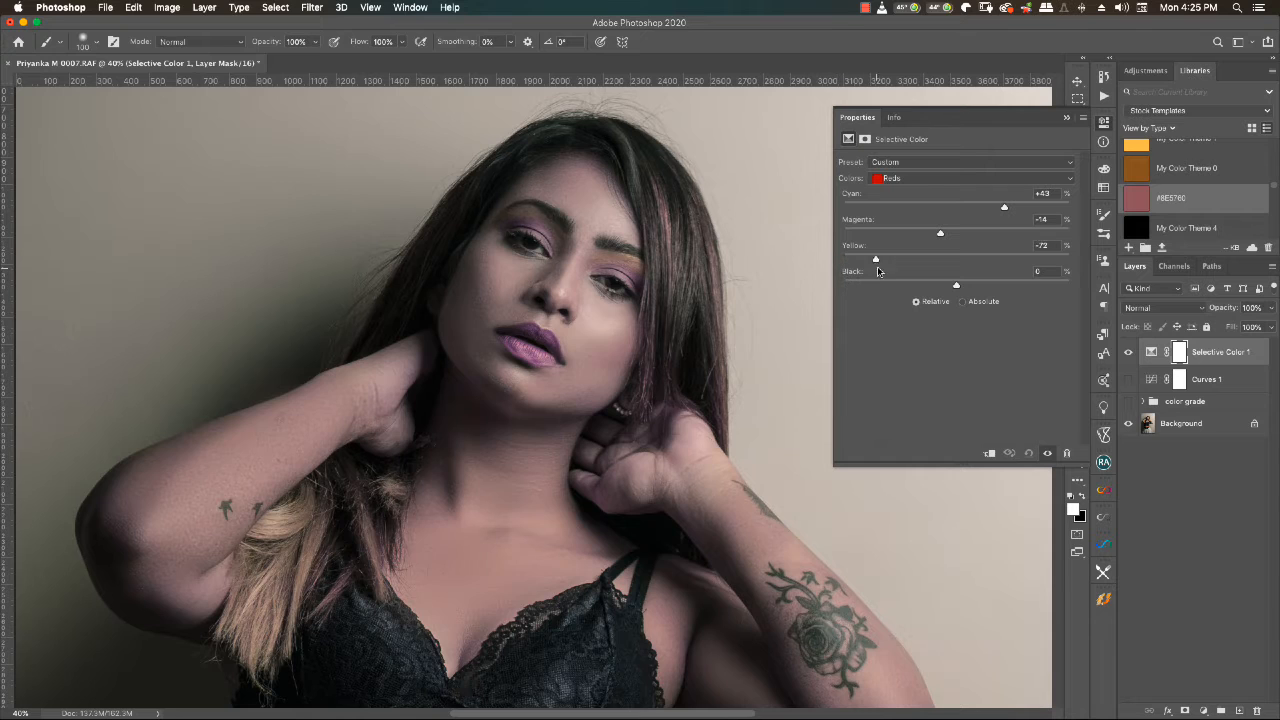
{"action": "mouse_move", "coordinate": [878, 270]}
{"action": "left_mouse_down"}
{"action": "mouse_move", "coordinate": [895, 266]}
{"action": "mouse_move", "coordinate": [840, 274]}
{"action": "mouse_move", "coordinate": [873, 263]}
{"action": "mouse_move", "coordinate": [855, 271]}
{"action": "left_mouse_up"}
{"action": "left_click_drag", "start_coordinate": [857, 271], "coordinate": [937, 260]}
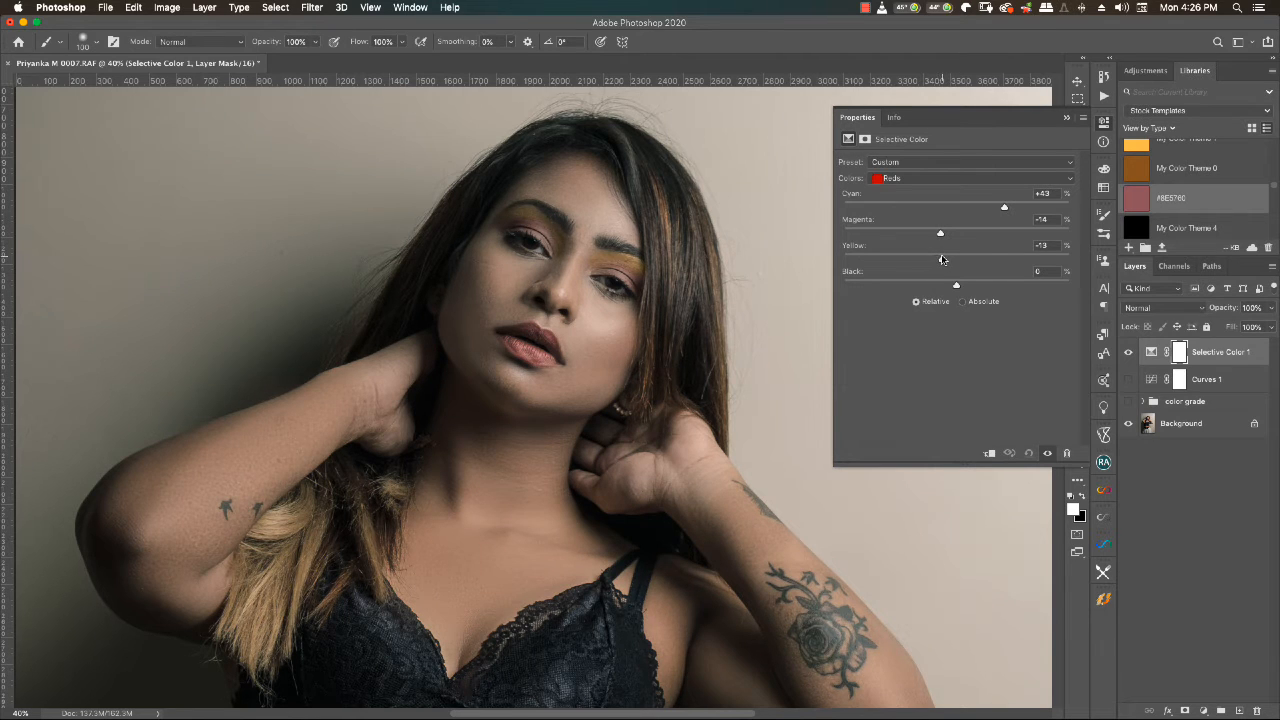
{"action": "left_click_drag", "start_coordinate": [942, 260], "coordinate": [842, 296]}
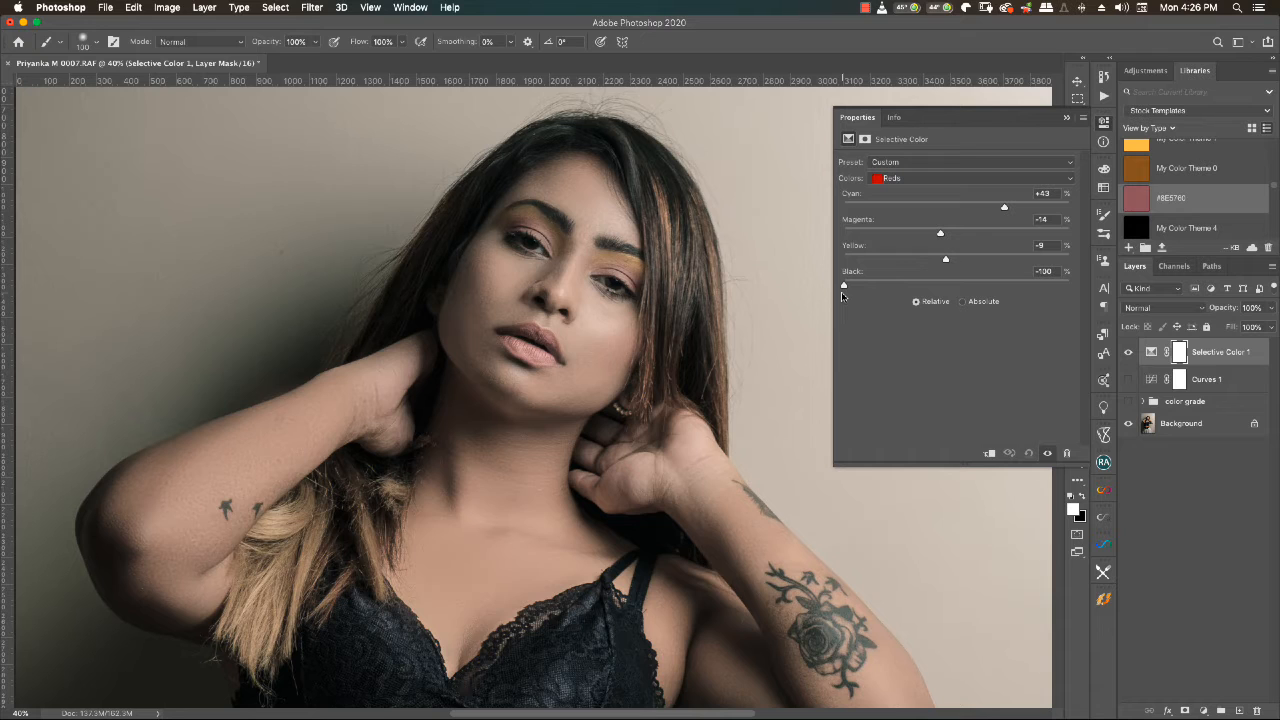
{"action": "left_click_drag", "start_coordinate": [842, 296], "coordinate": [952, 288]}
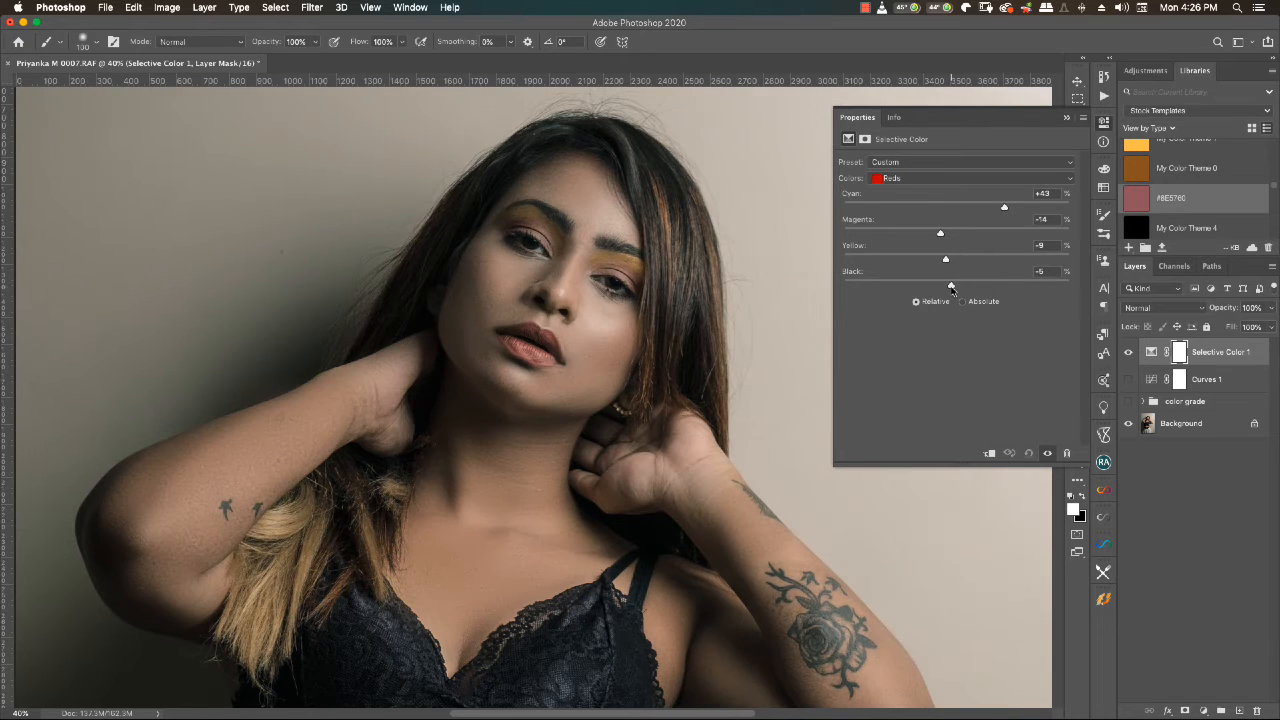
- For the Yellows in Selective Color, set Cyan to -83%, adjust Magenta and raise Yellow slightly
{"action": "left_click", "coordinate": [922, 180]}
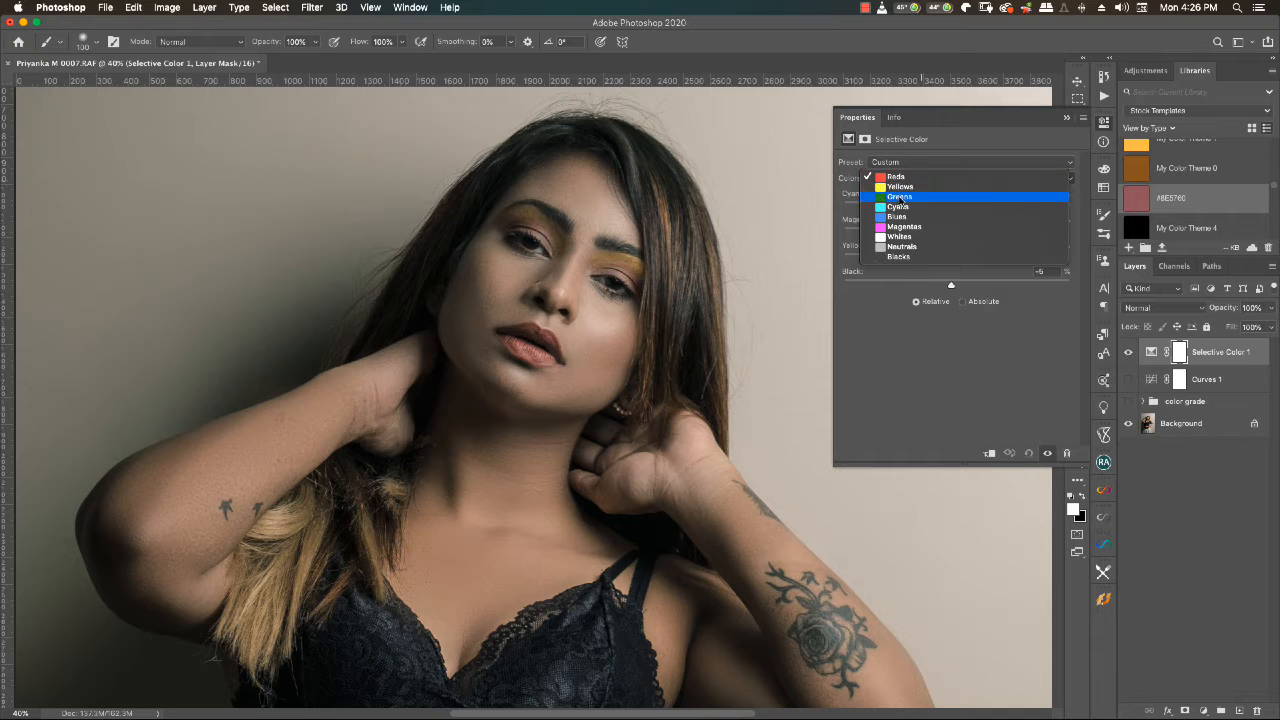
{"action": "left_click", "coordinate": [900, 187]}
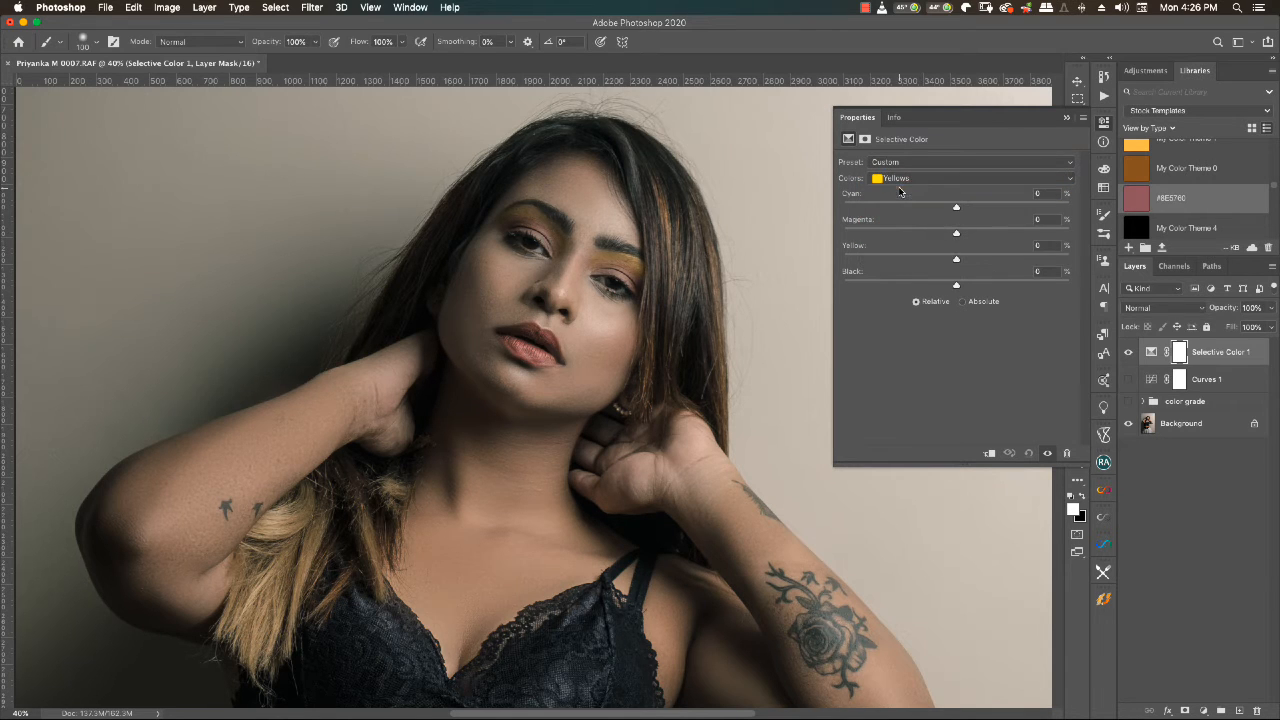
{"action": "left_click_drag", "start_coordinate": [956, 209], "coordinate": [864, 210]}
{"action": "left_click_drag", "start_coordinate": [958, 233], "coordinate": [860, 240]}
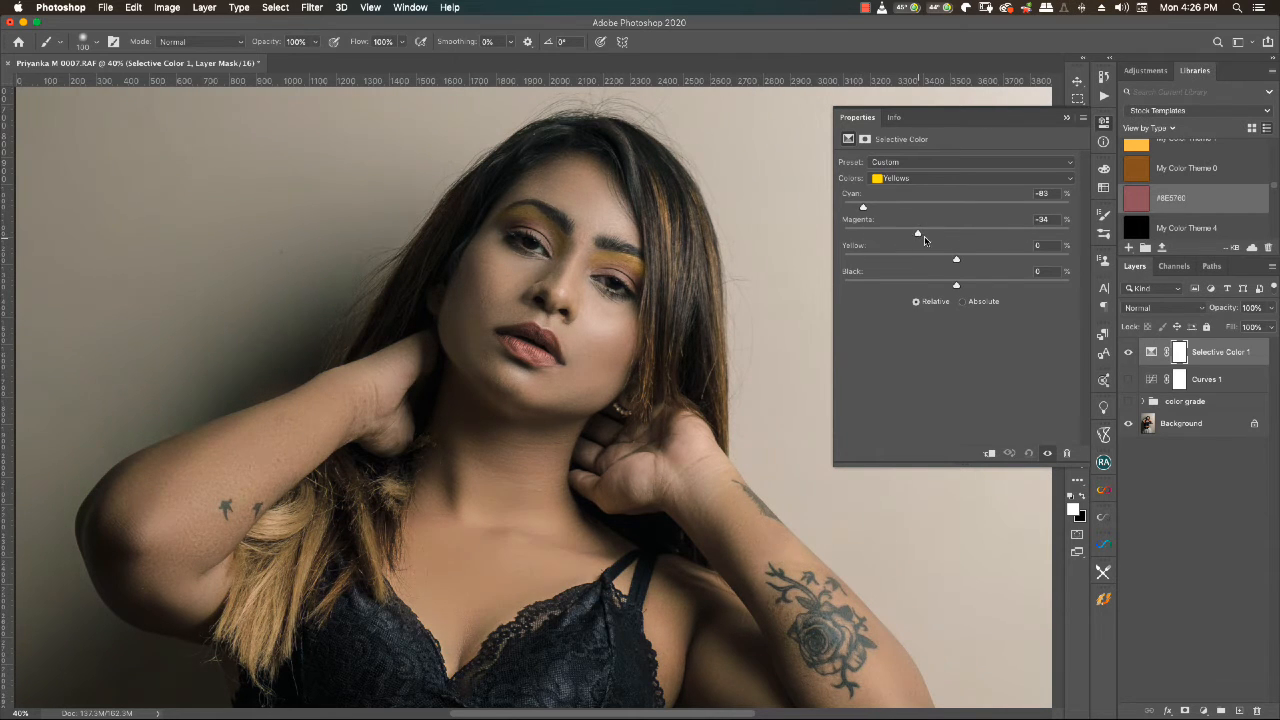
{"action": "left_click_drag", "start_coordinate": [957, 262], "coordinate": [1051, 260]}
{"action": "left_click_drag", "start_coordinate": [1051, 260], "coordinate": [961, 262]}
- Switch the Selective Color range from Yellows to Neutrals and reset the adjustment to the Default preset
{"action": "left_click", "coordinate": [908, 178]}
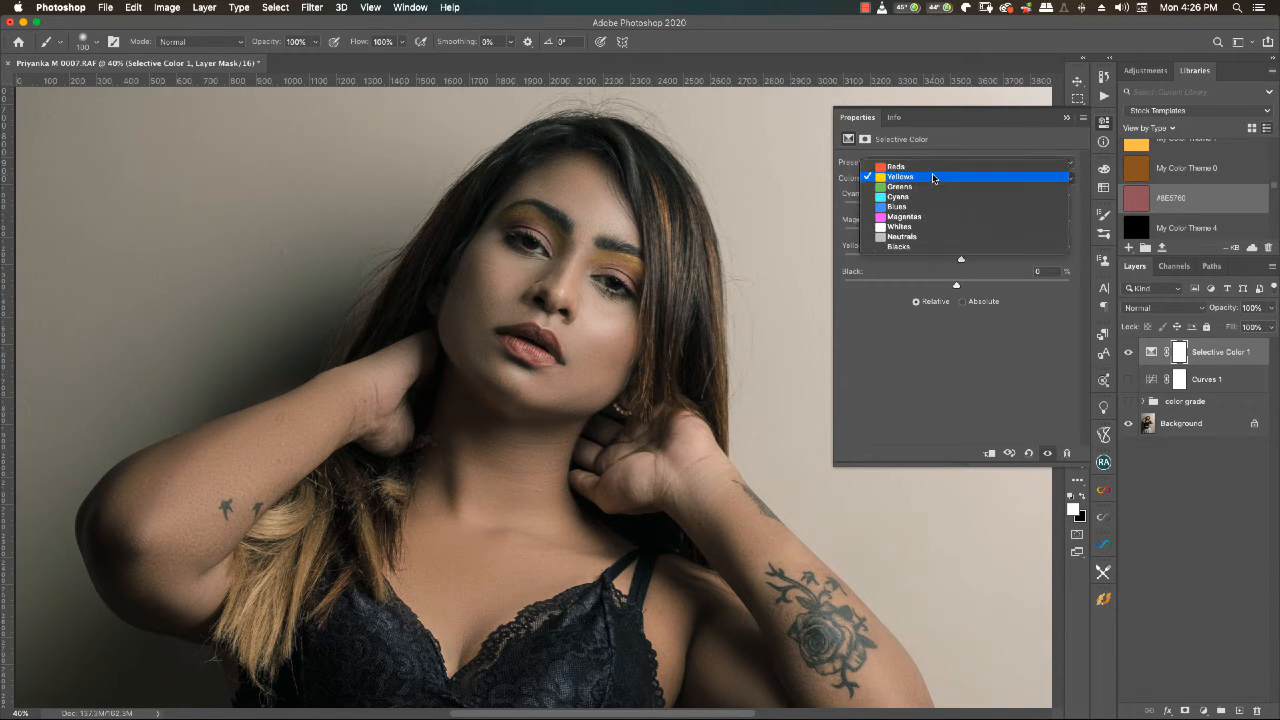
{"action": "left_click", "coordinate": [909, 187]}
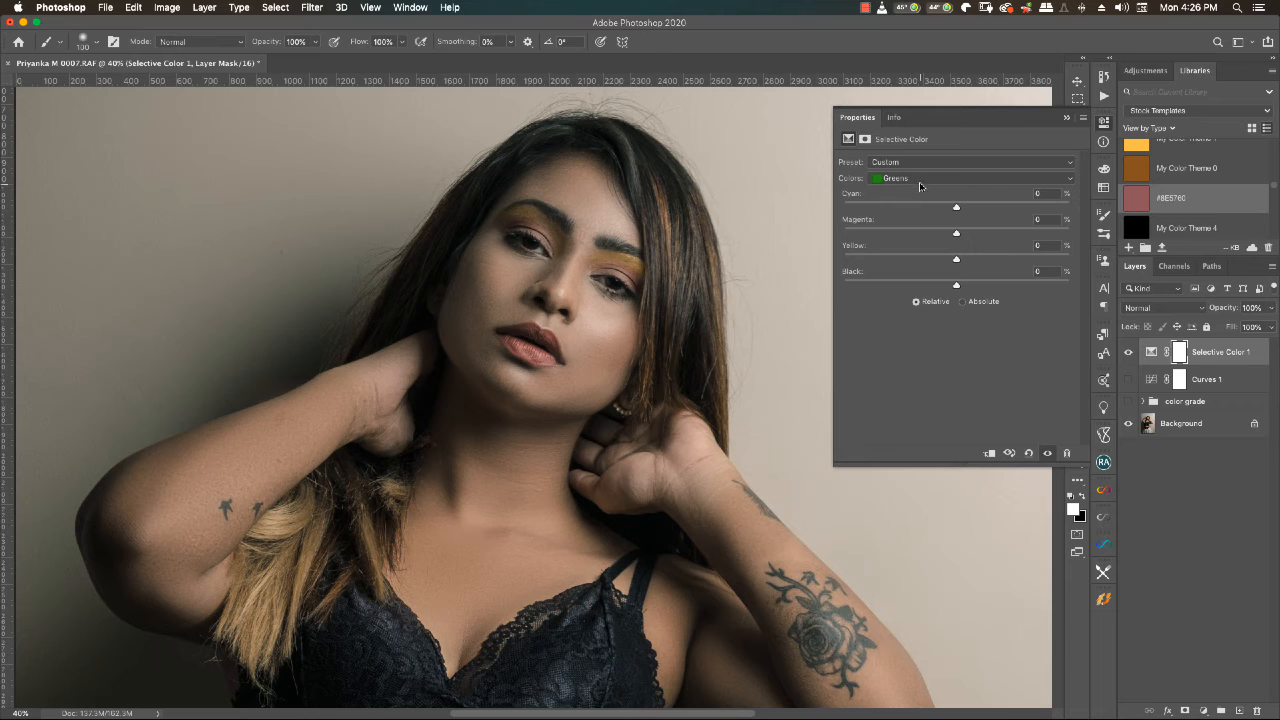
{"action": "left_click", "coordinate": [938, 178]}
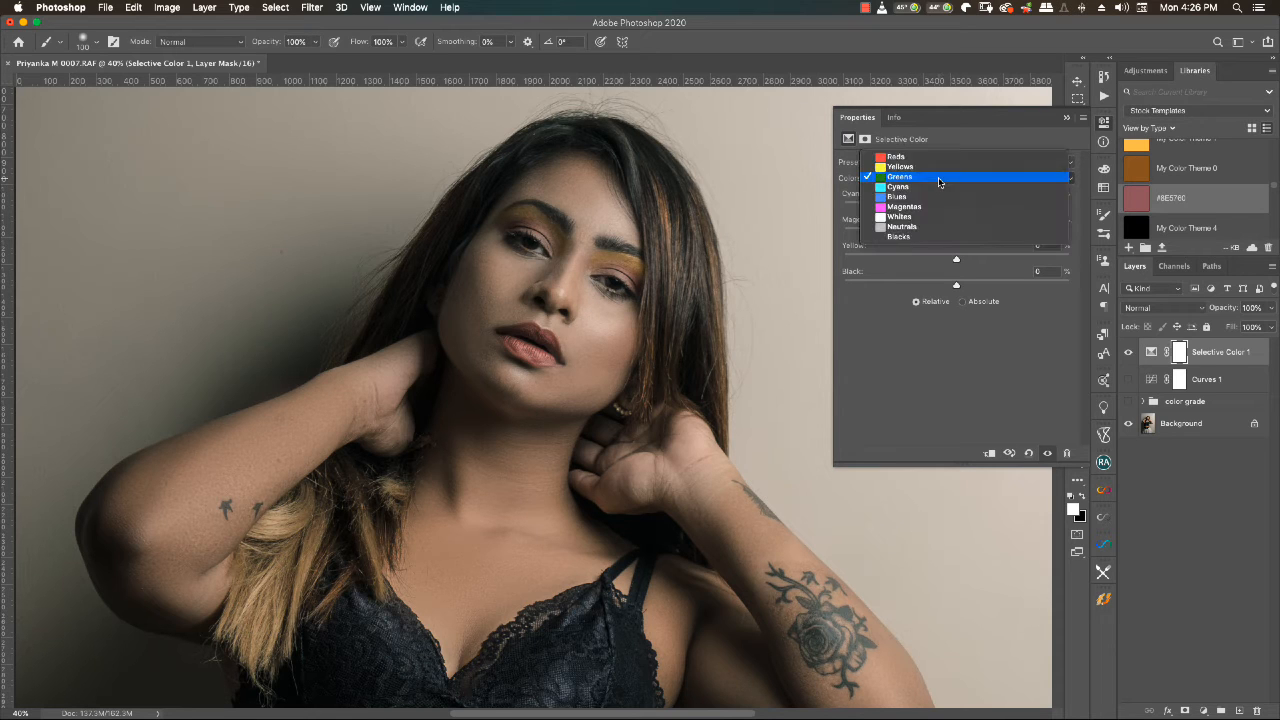
{"action": "left_click", "coordinate": [909, 228]}
{"action": "scroll", "coordinate": [668, 278], "scroll_direction": "down", "scroll_amount": 5}
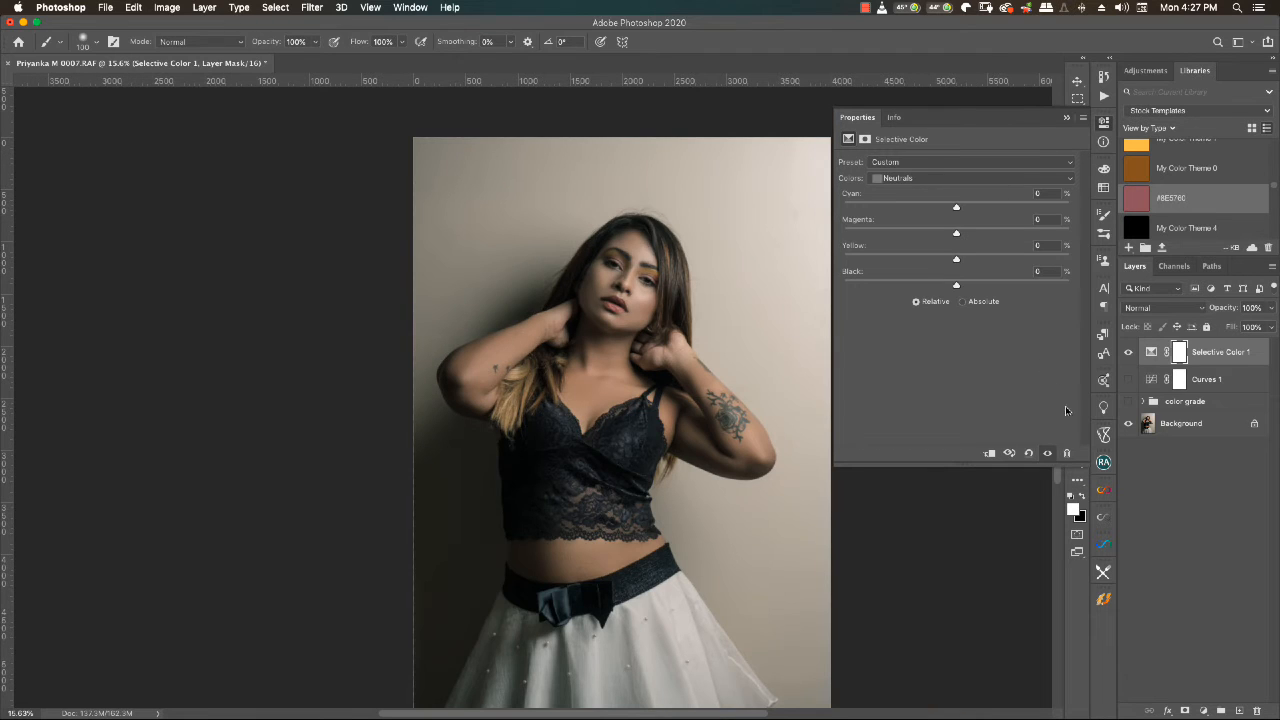
{"action": "left_click", "coordinate": [990, 161]}
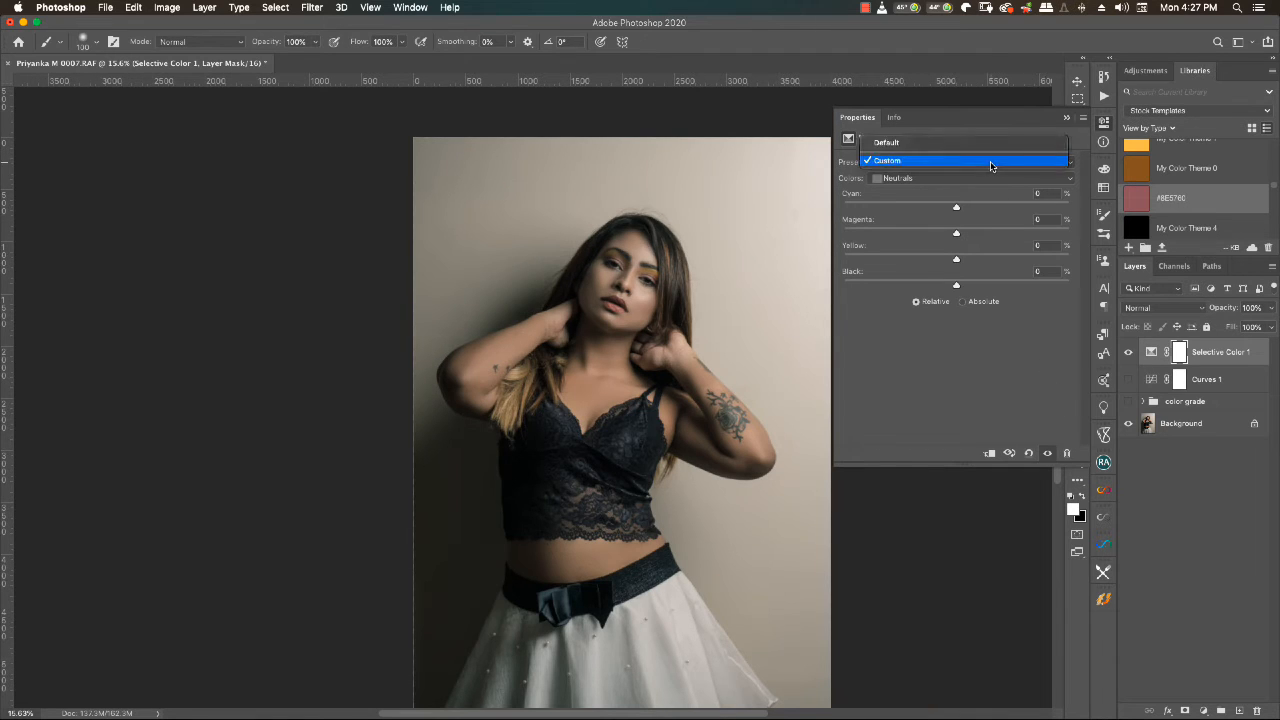
{"action": "left_click", "coordinate": [926, 146]}
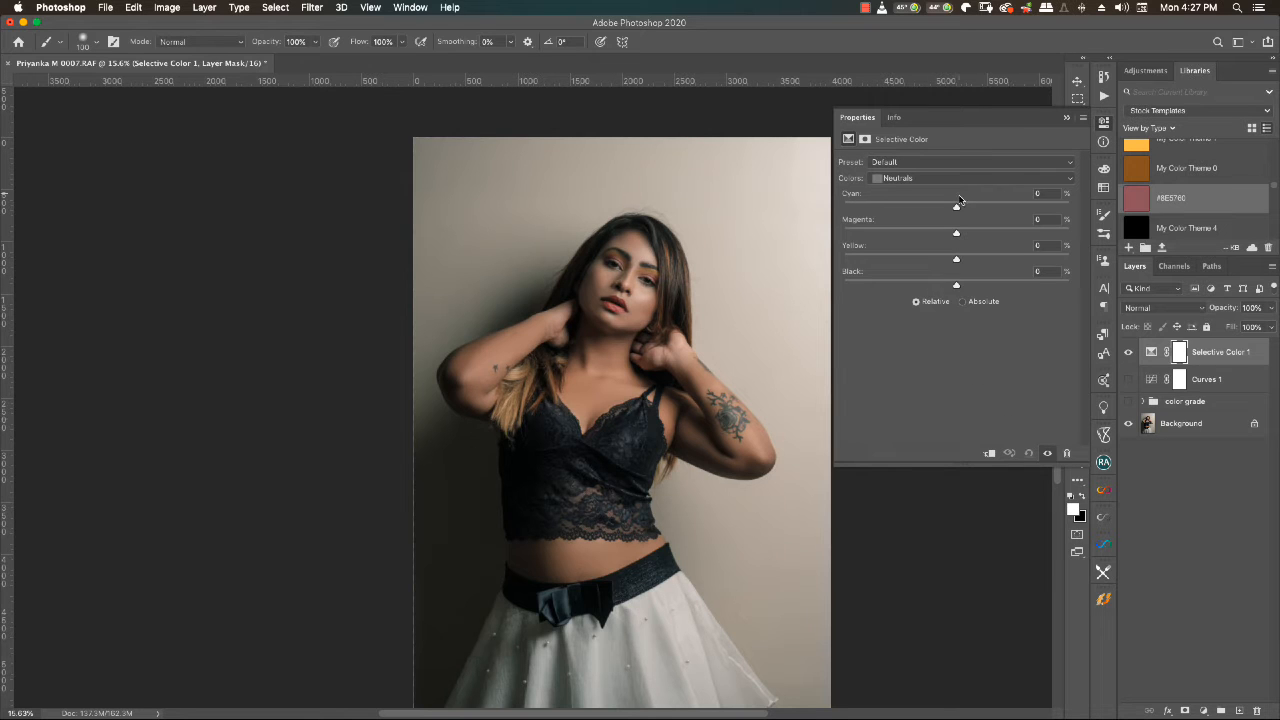
- Try adjusting the Neutrals in Selective Color and set the Whites' Yellow to -4%
{"action": "left_click_drag", "start_coordinate": [956, 207], "coordinate": [956, 288]}
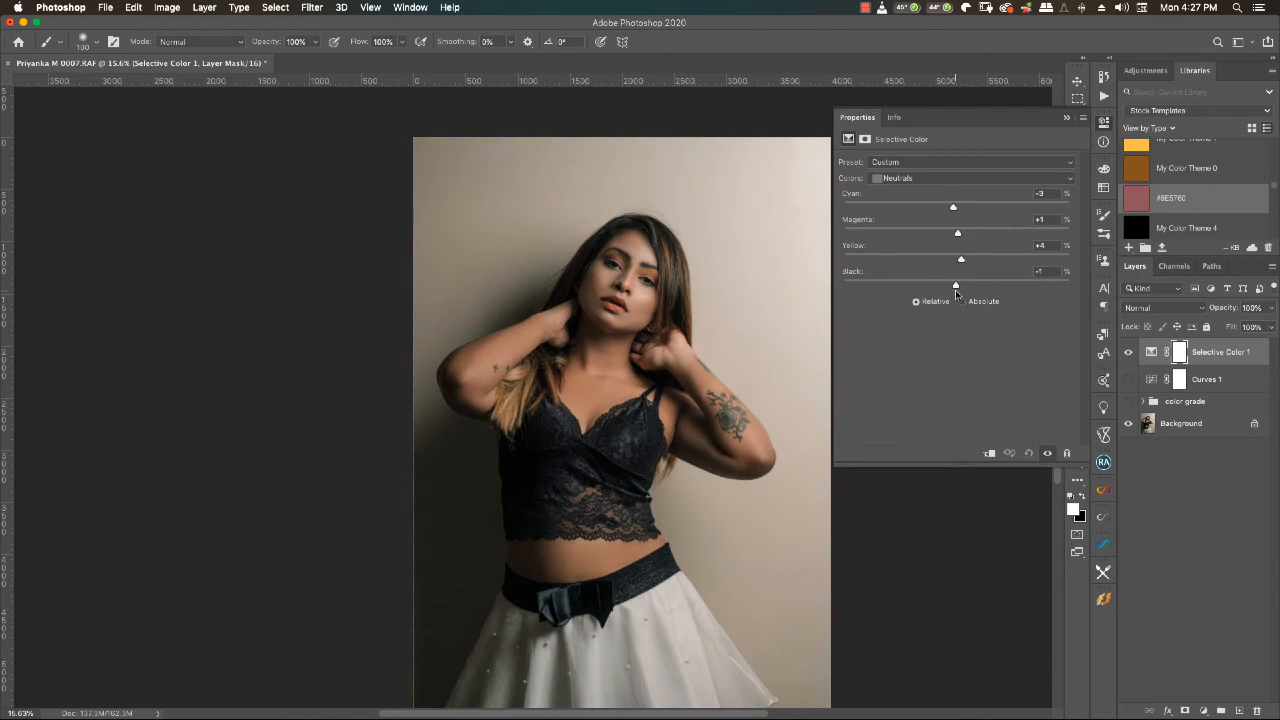
{"action": "left_click", "coordinate": [958, 175]}
{"action": "left_click", "coordinate": [950, 167]}
{"action": "left_click_drag", "start_coordinate": [957, 210], "coordinate": [952, 262]}
{"action": "scroll", "coordinate": [699, 275], "scroll_direction": "down", "scroll_amount": 2}
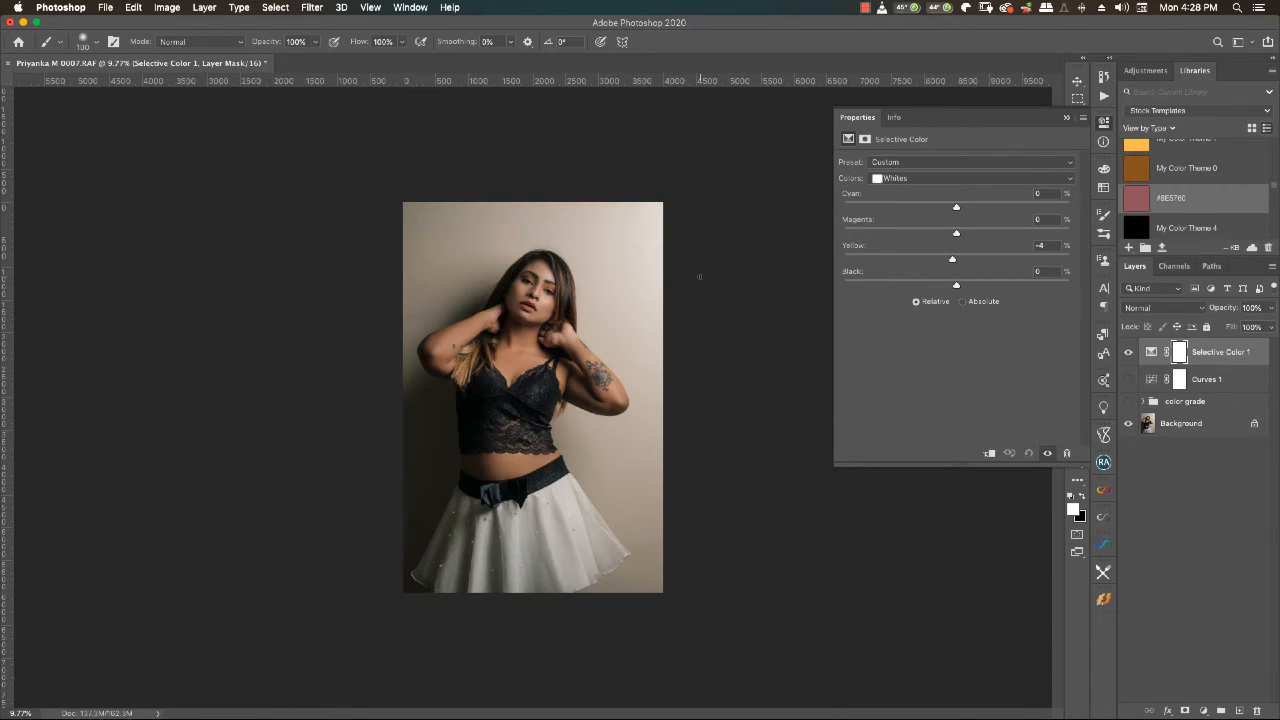
- Compare the portrait with and without the Selective Color 1 layer, including a closer look, and leave the layer visible
{"action": "left_click", "coordinate": [1065, 118]}
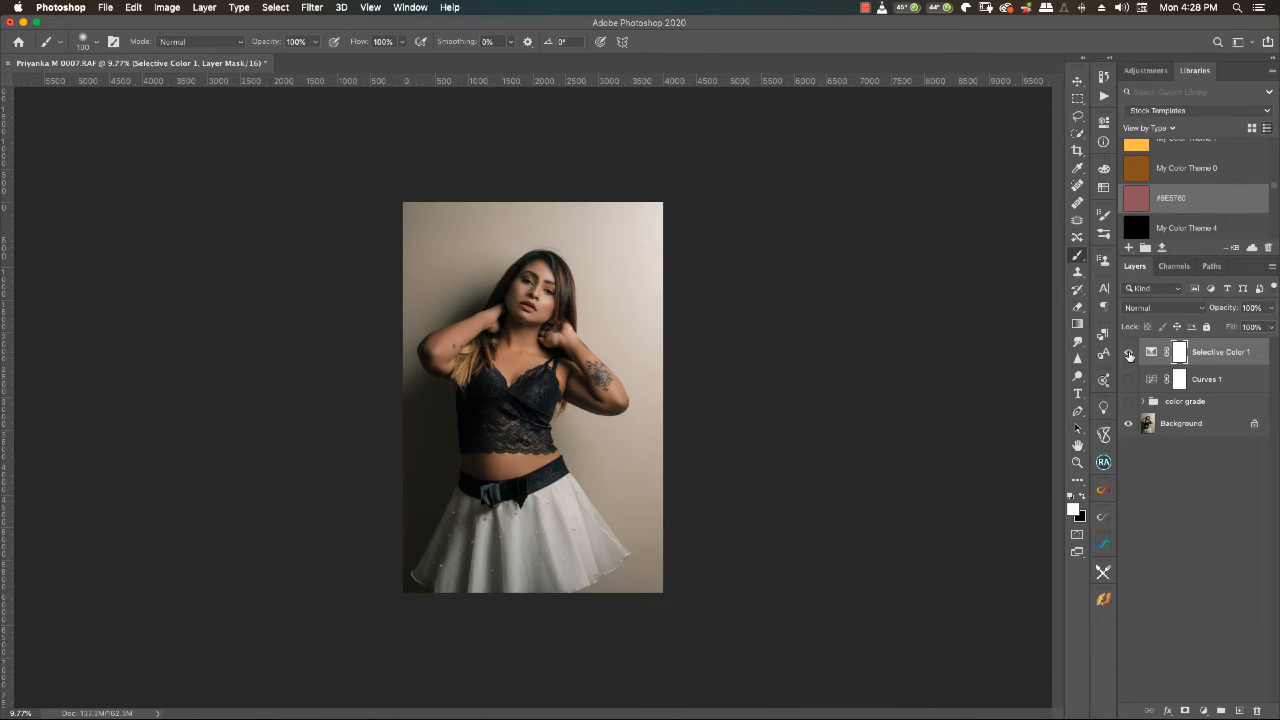
{"action": "left_click", "coordinate": [1128, 352]}
{"action": "scroll", "coordinate": [554, 289], "scroll_direction": "up", "scroll_amount": 2}
{"action": "scroll", "coordinate": [554, 289], "scroll_direction": "up", "scroll_amount": 2}
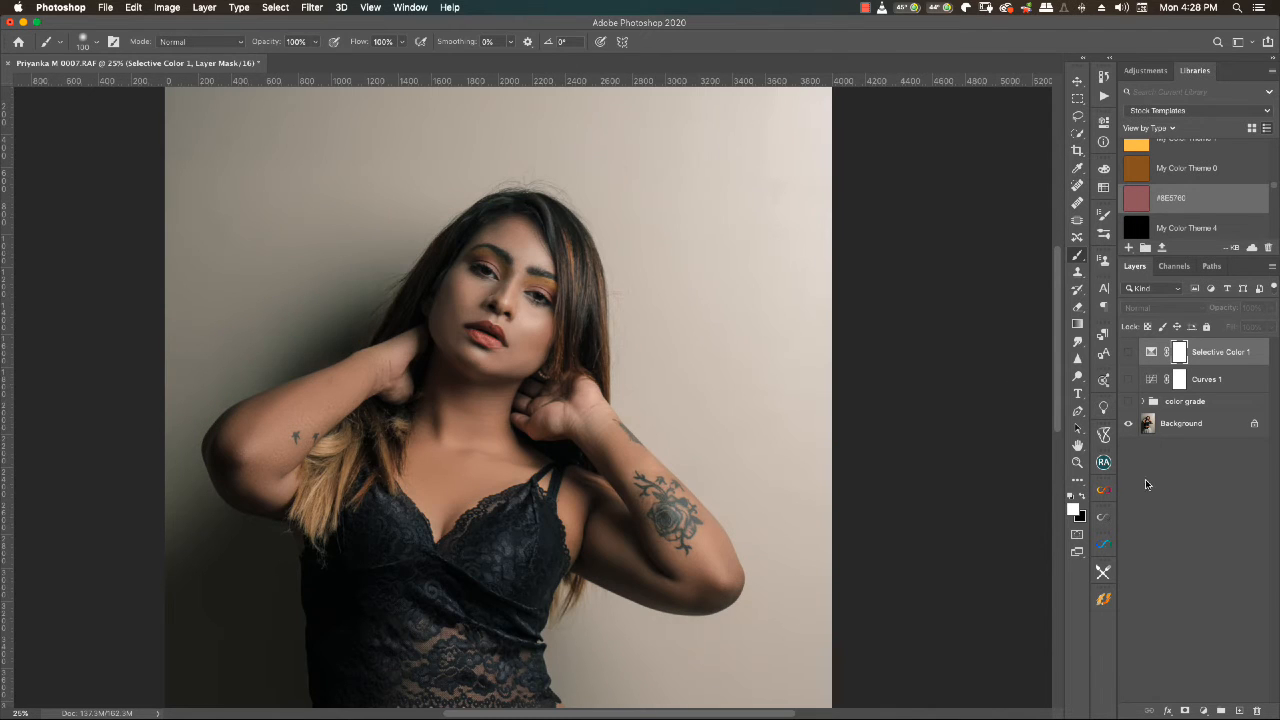
{"action": "left_click", "coordinate": [1129, 352]}
- Reset Selective Color 1 to Default and set its Reds to Yellow -18% and Black +14%, raising Cyan and lowering Magenta
{"action": "left_click", "coordinate": [1151, 352]}
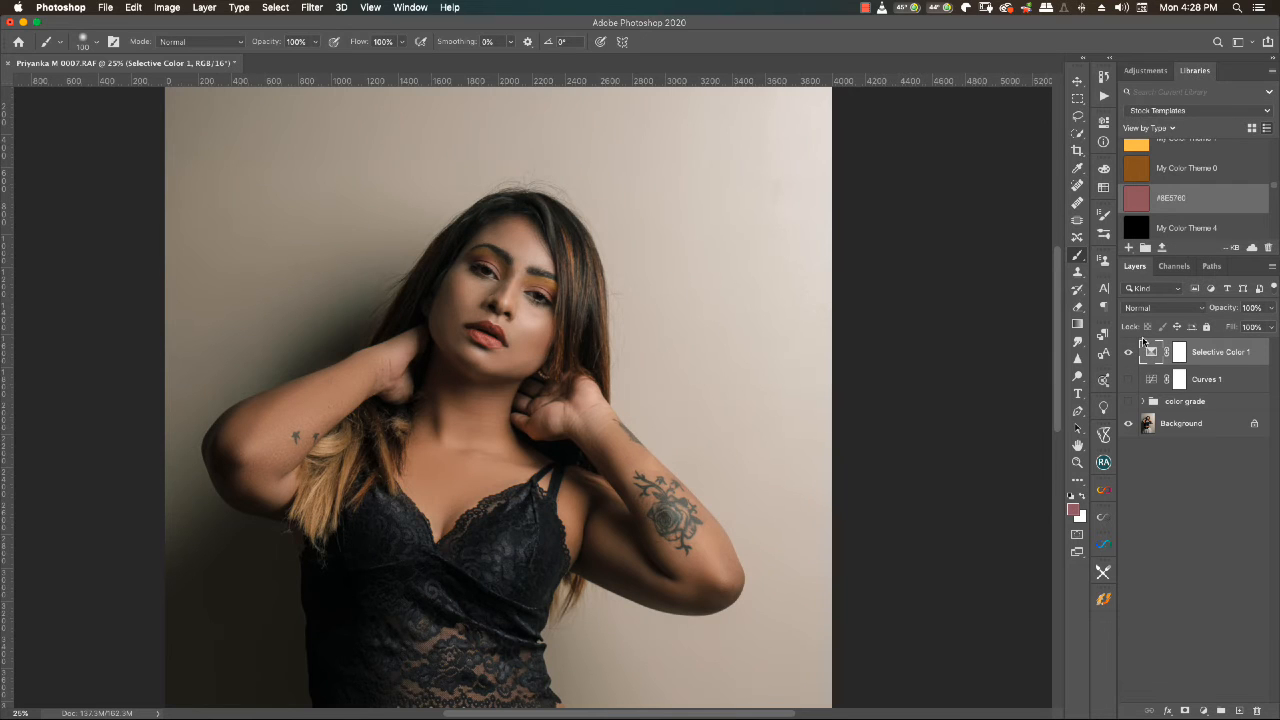
{"action": "double_click", "coordinate": [1153, 353]}
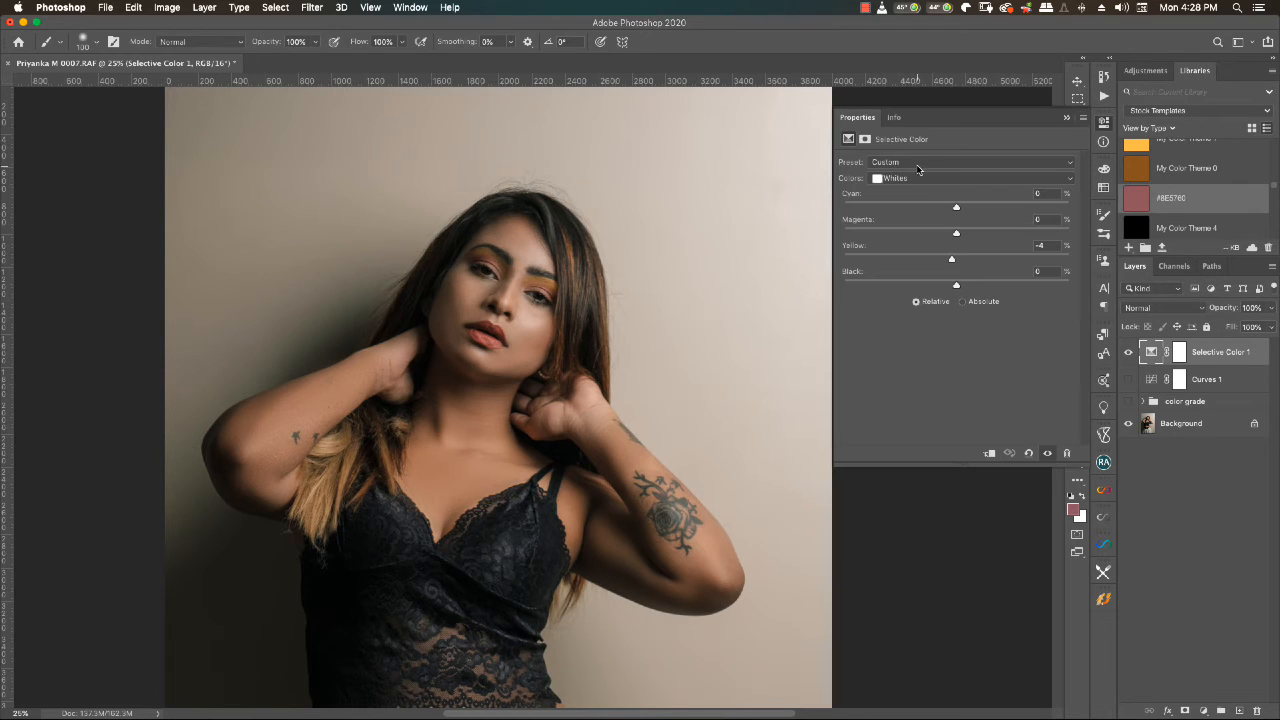
{"action": "left_click", "coordinate": [918, 163]}
{"action": "left_click", "coordinate": [886, 143]}
{"action": "left_click", "coordinate": [900, 178]}
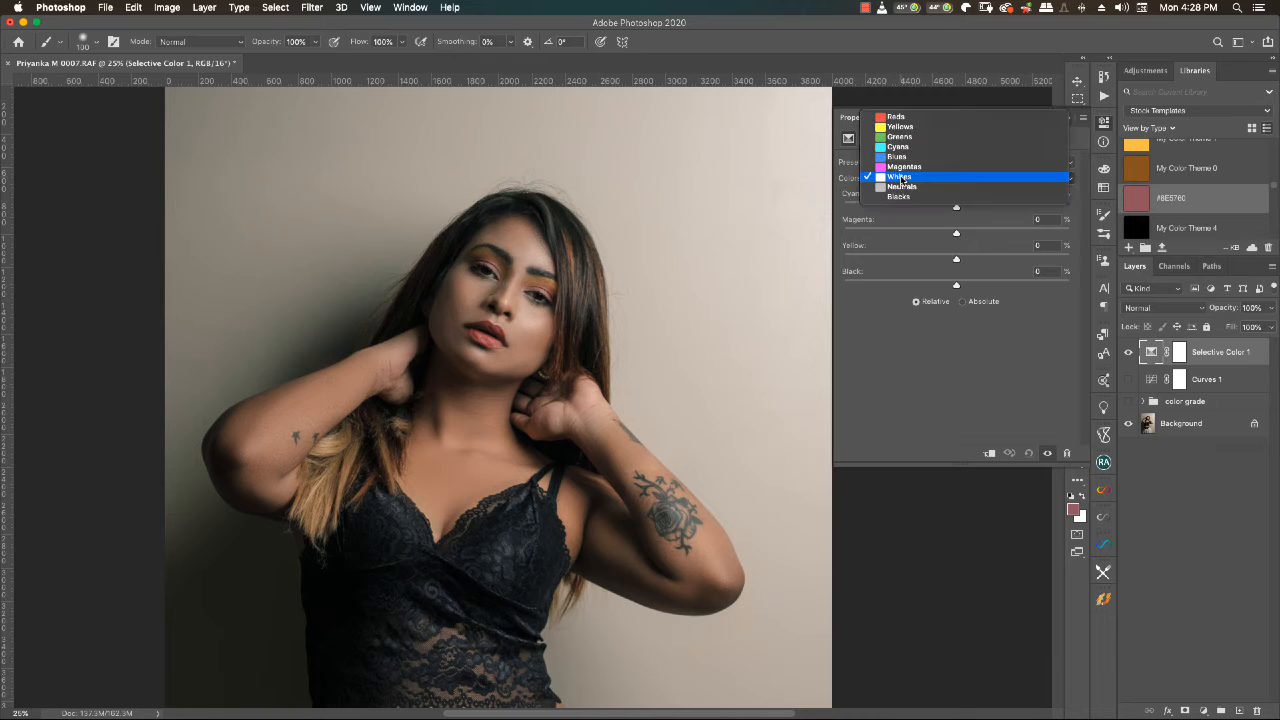
{"action": "left_click", "coordinate": [888, 118]}
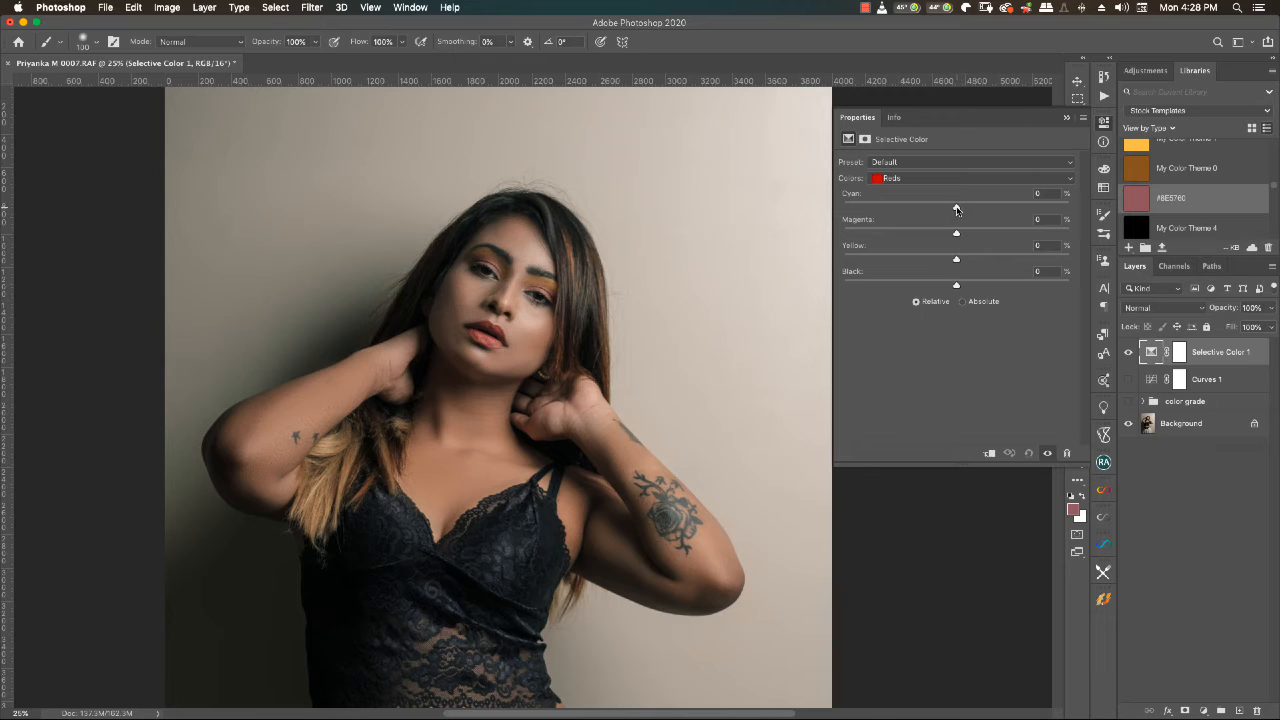
{"action": "left_click_drag", "start_coordinate": [956, 209], "coordinate": [972, 288]}
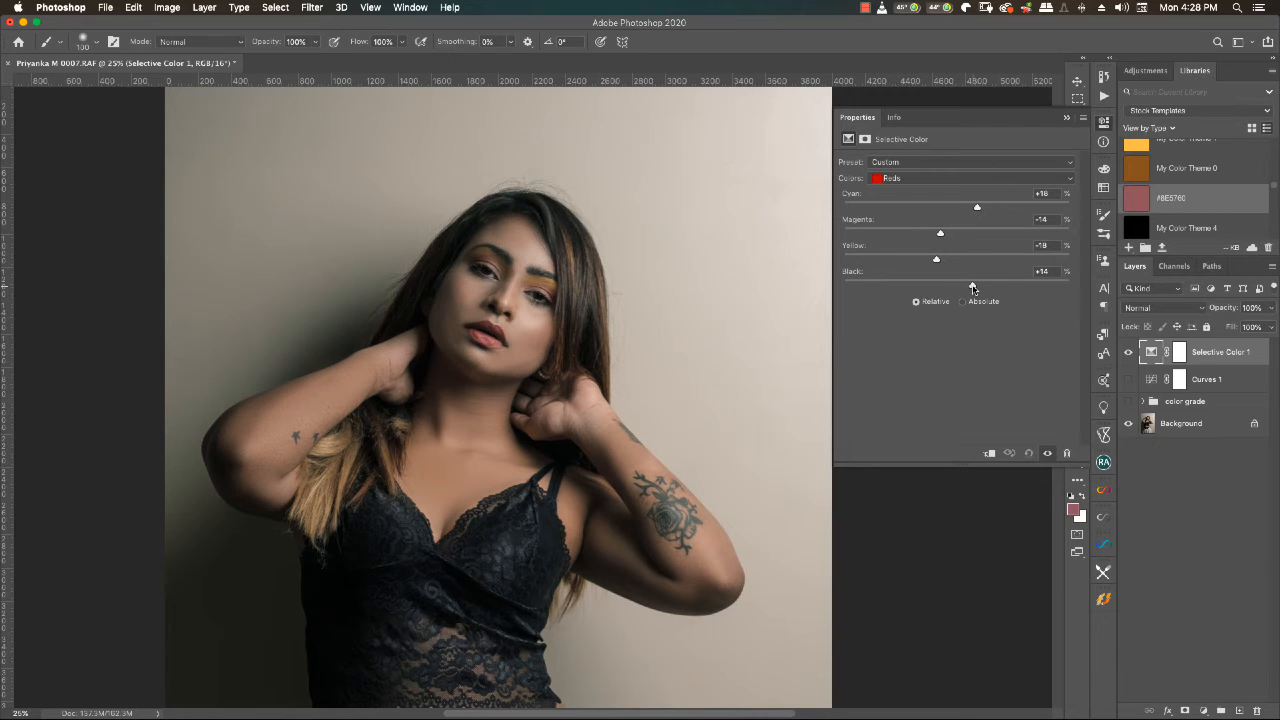
{"action": "left_click_drag", "start_coordinate": [977, 209], "coordinate": [938, 236]}
- Toggle the Selective Color 1 layer repeatedly to compare the skin toning, and leave the layer hidden
{"action": "left_click", "coordinate": [1127, 354]}
{"action": "left_click", "coordinate": [1127, 354]}
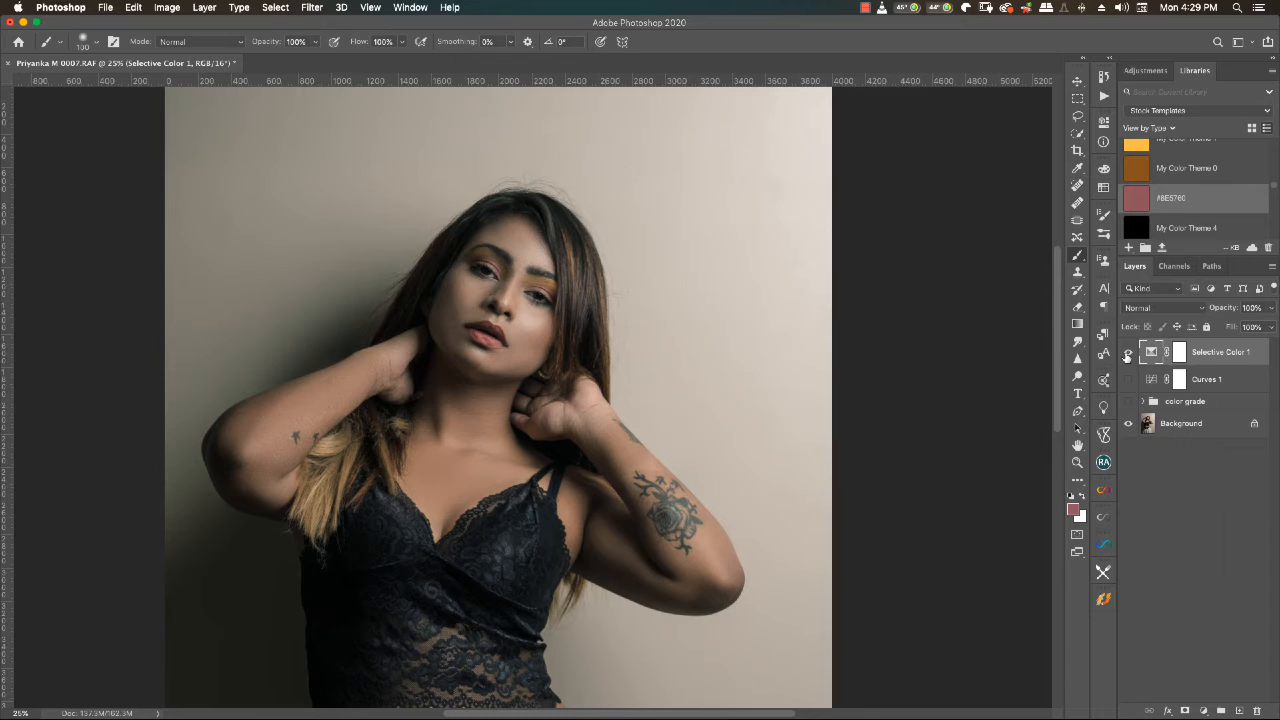
{"action": "left_click", "coordinate": [1127, 355]}
{"action": "left_click", "coordinate": [1127, 355]}
{"action": "left_click", "coordinate": [1127, 355]}
{"action": "left_click", "coordinate": [1127, 355]}
{"action": "left_click", "coordinate": [1127, 355]}
{"action": "left_click", "coordinate": [1127, 355]}
{"action": "left_click", "coordinate": [1128, 354]}
- Add a Gradient Map adjustment layer above Selective Color 1 and apply the Black, White preset in an enlarged Gradient Editor
{"action": "left_click", "coordinate": [1204, 709]}
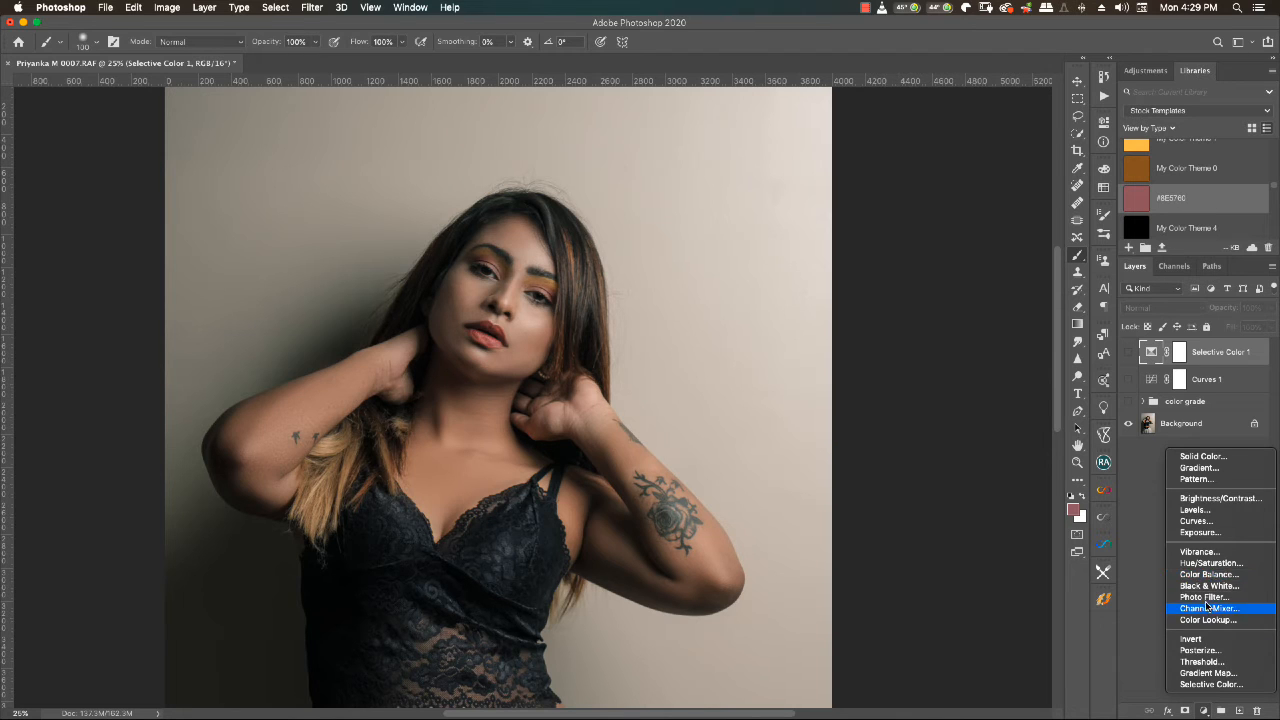
{"action": "left_click", "coordinate": [1215, 673]}
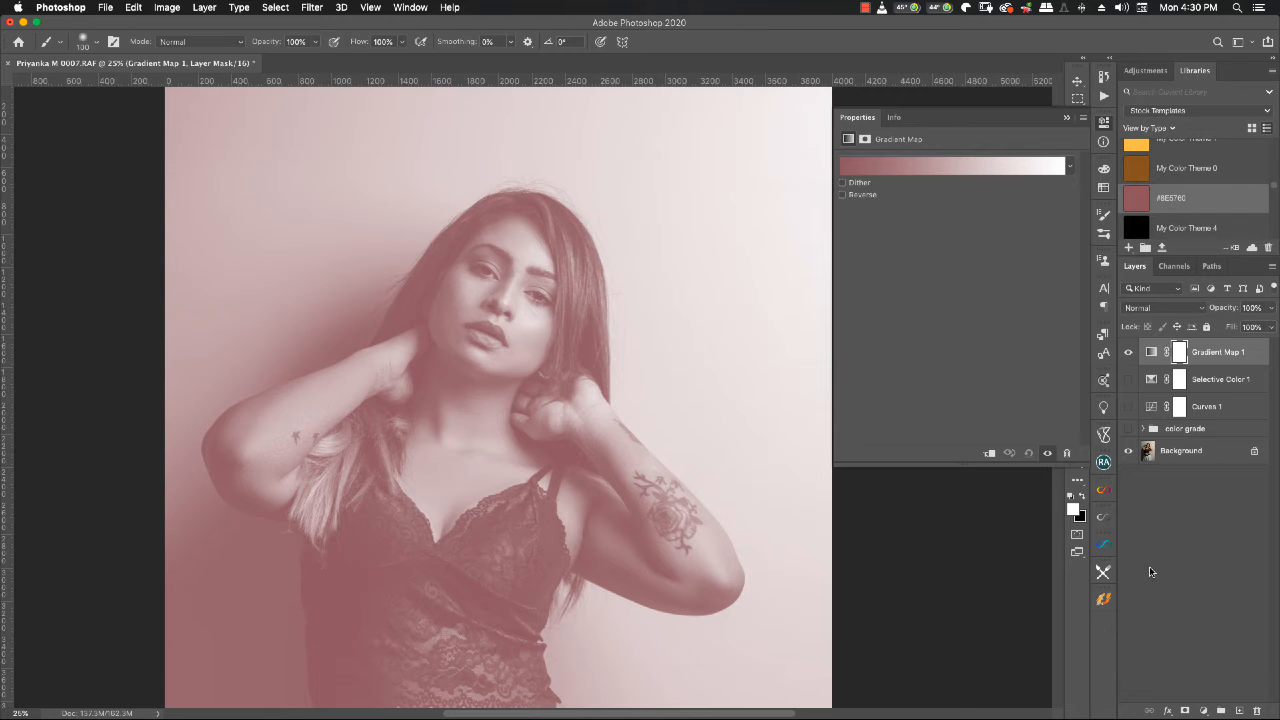
{"action": "left_click", "coordinate": [964, 166]}
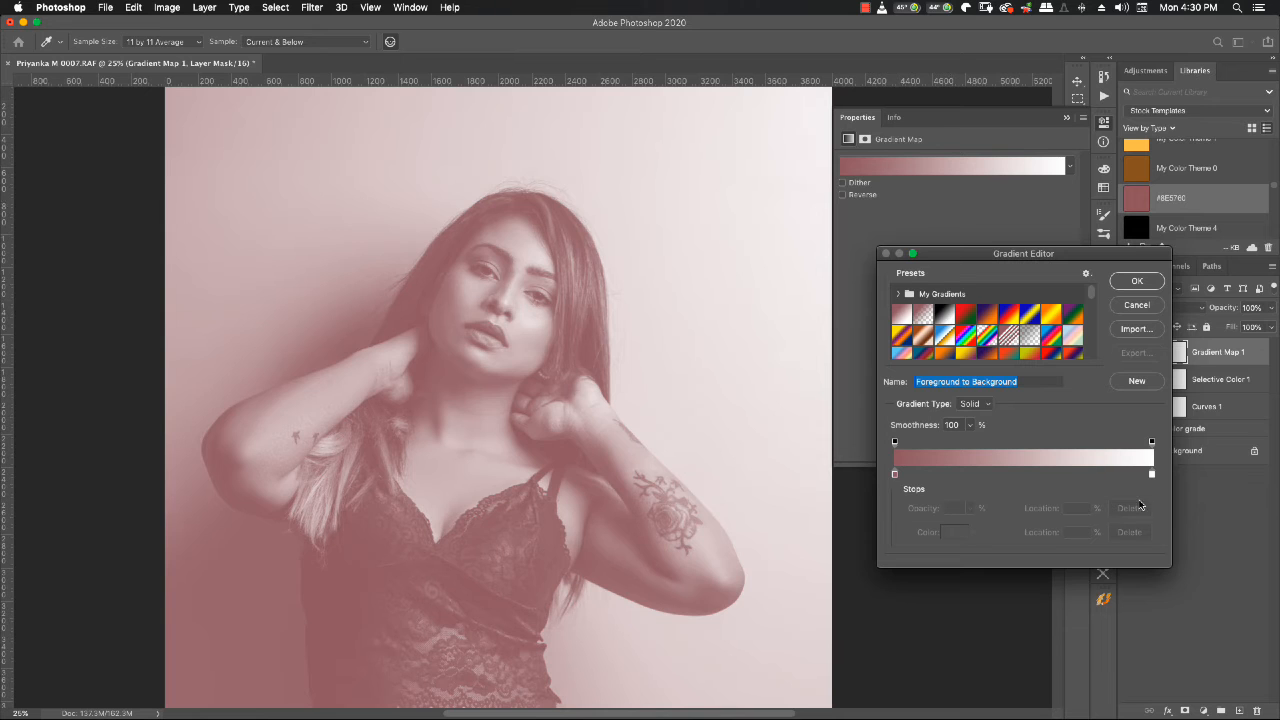
{"action": "left_click_drag", "start_coordinate": [1170, 566], "coordinate": [1222, 628]}
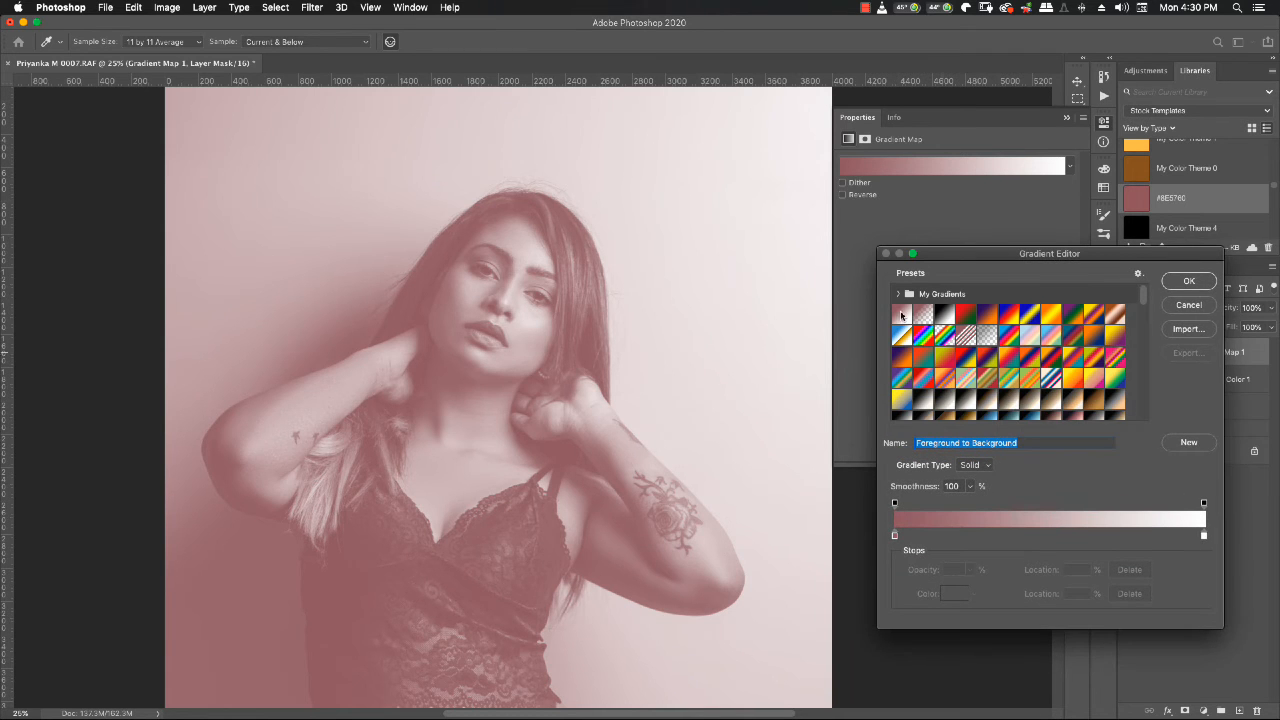
{"action": "scroll", "coordinate": [997, 345], "scroll_direction": "up", "scroll_amount": 10}
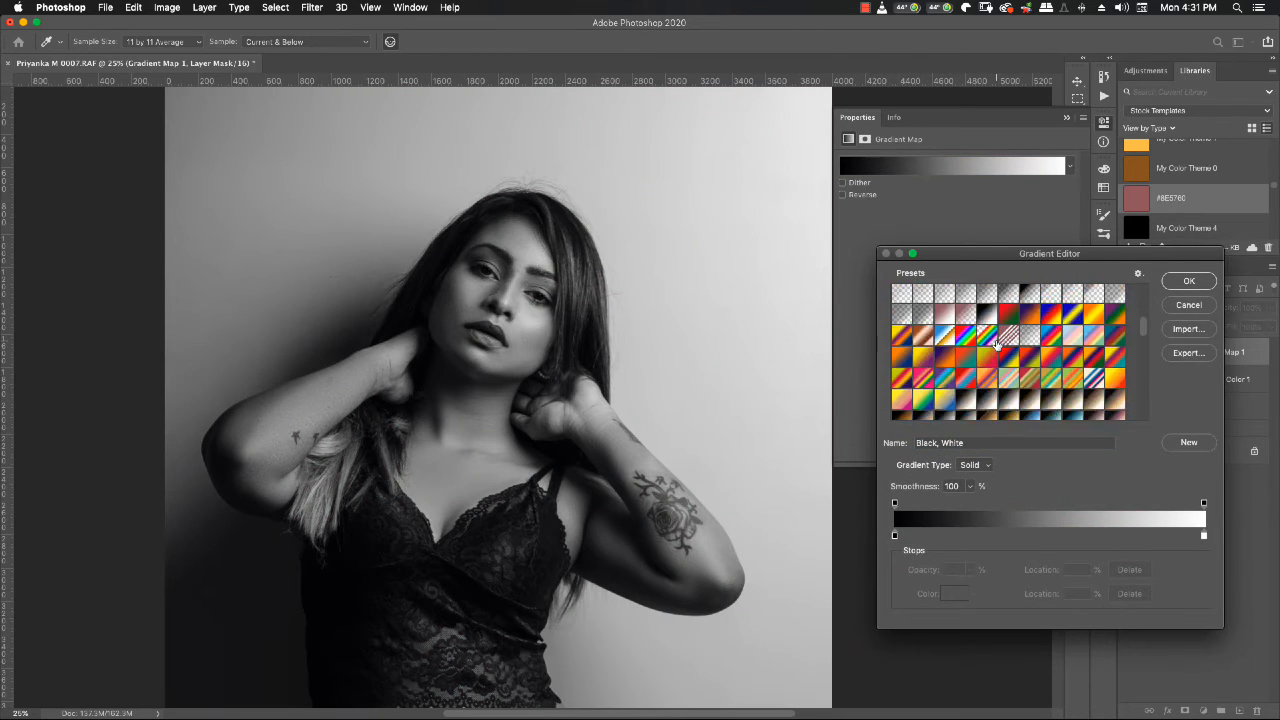
- Browse the gradient presets and try Orange_05 from the Oranges group on the gradient map
{"action": "scroll", "coordinate": [996, 344], "scroll_direction": "up", "scroll_amount": 5}
{"action": "scroll", "coordinate": [997, 345], "scroll_direction": "down", "scroll_amount": 10}
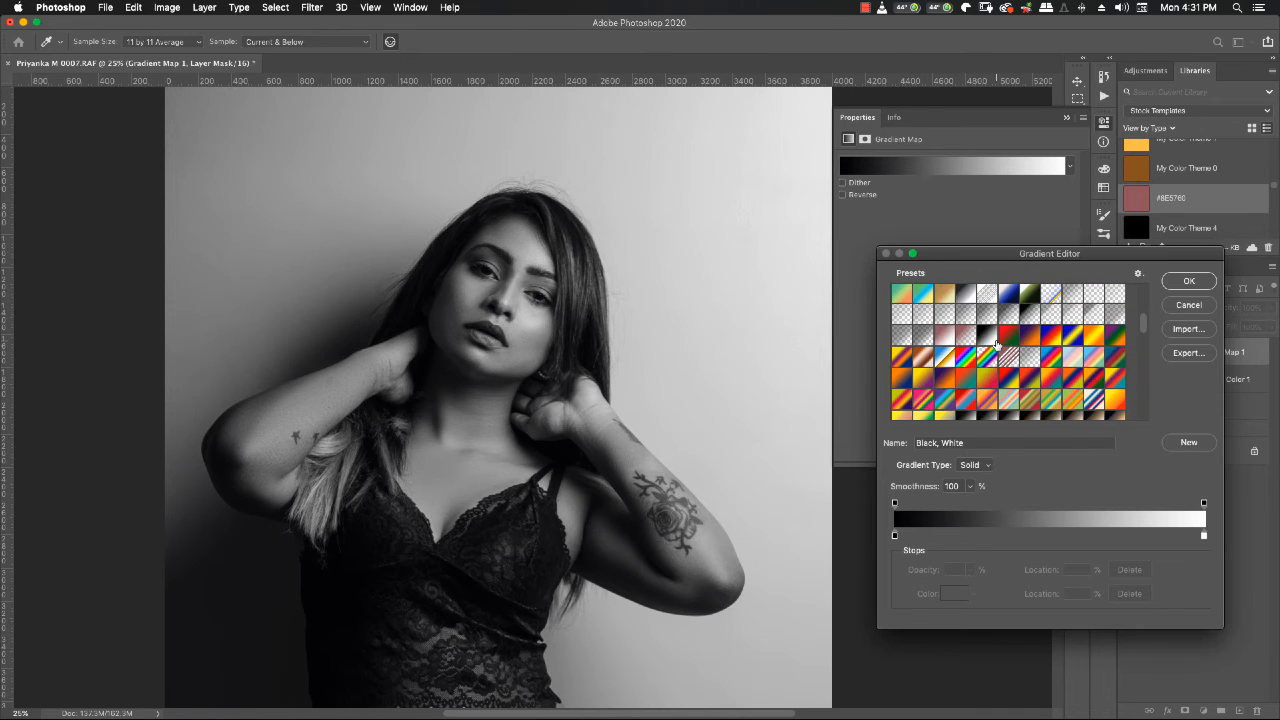
{"action": "scroll", "coordinate": [997, 345], "scroll_direction": "down", "scroll_amount": 15}
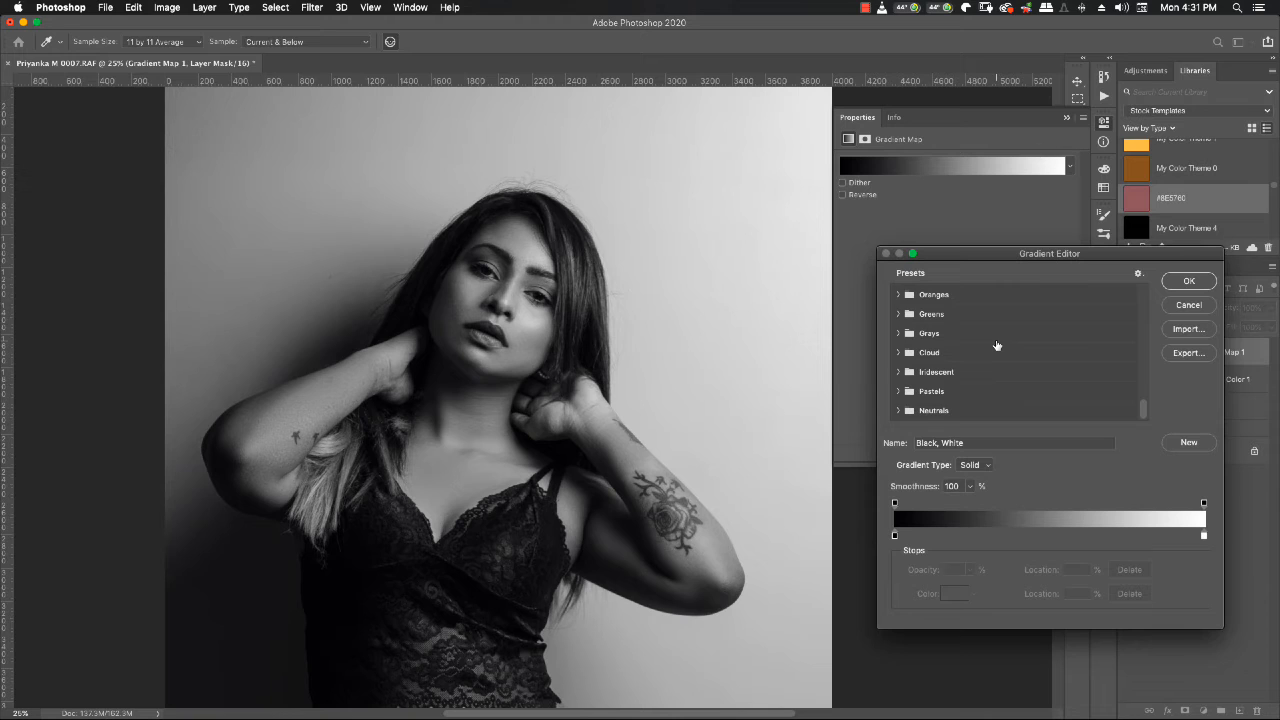
{"action": "scroll", "coordinate": [906, 362], "scroll_direction": "up", "scroll_amount": 2}
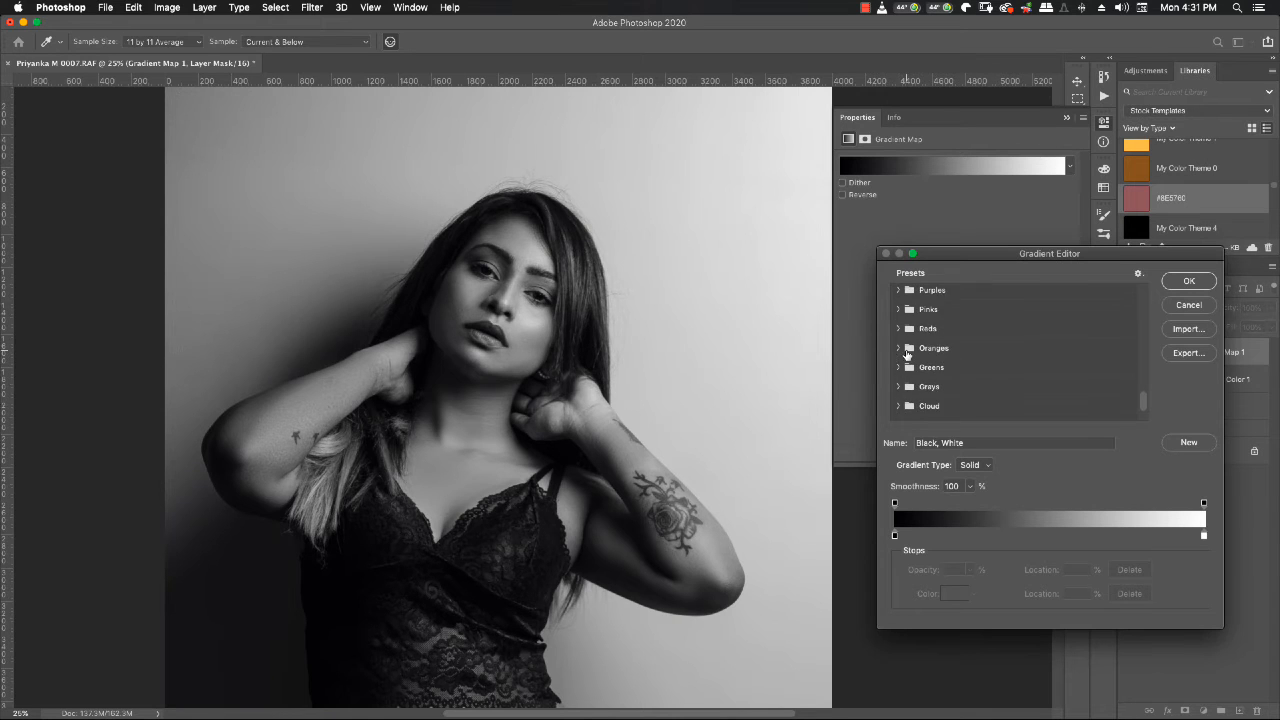
{"action": "scroll", "coordinate": [907, 352], "scroll_direction": "up", "scroll_amount": 3}
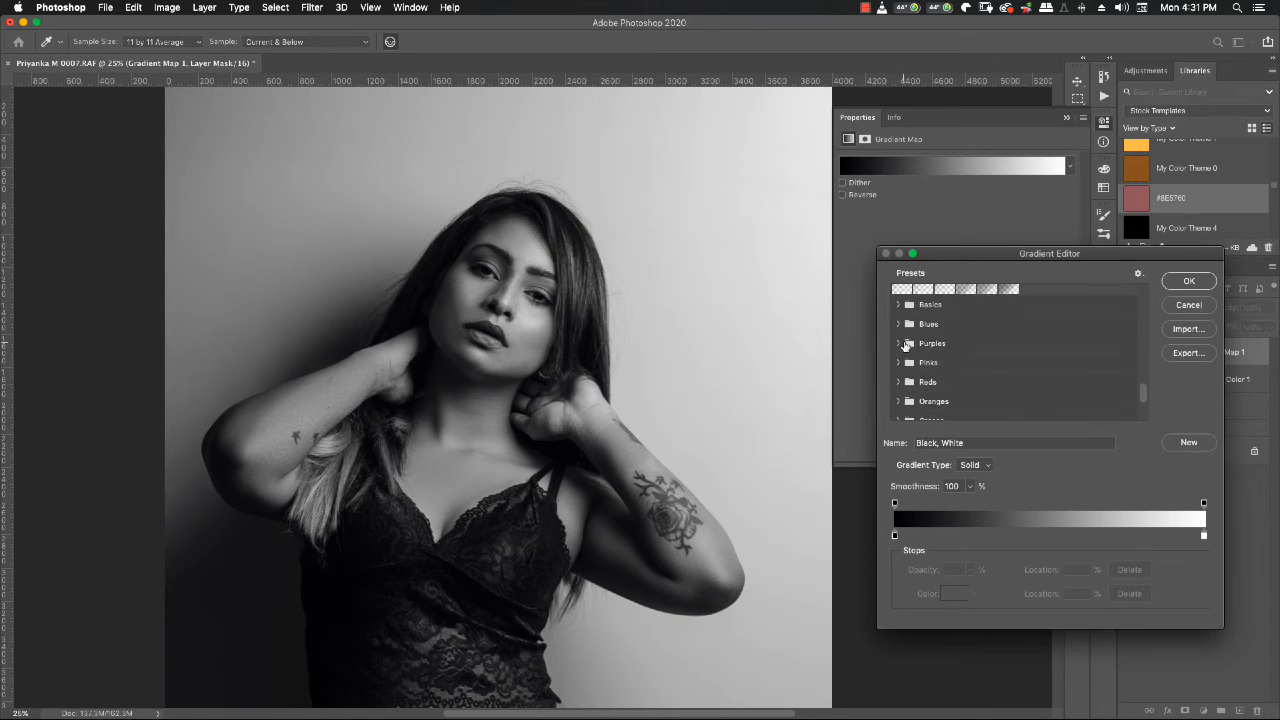
{"action": "scroll", "coordinate": [907, 355], "scroll_direction": "down", "scroll_amount": 1}
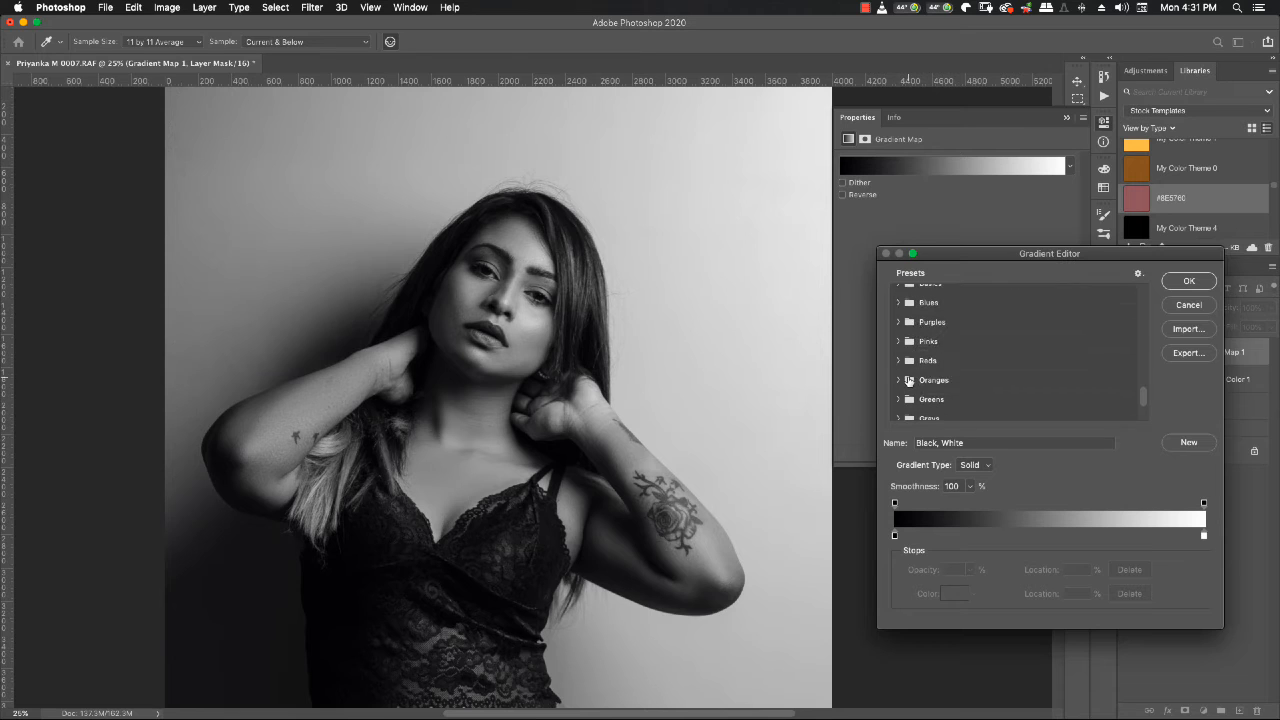
{"action": "left_click", "coordinate": [898, 381]}
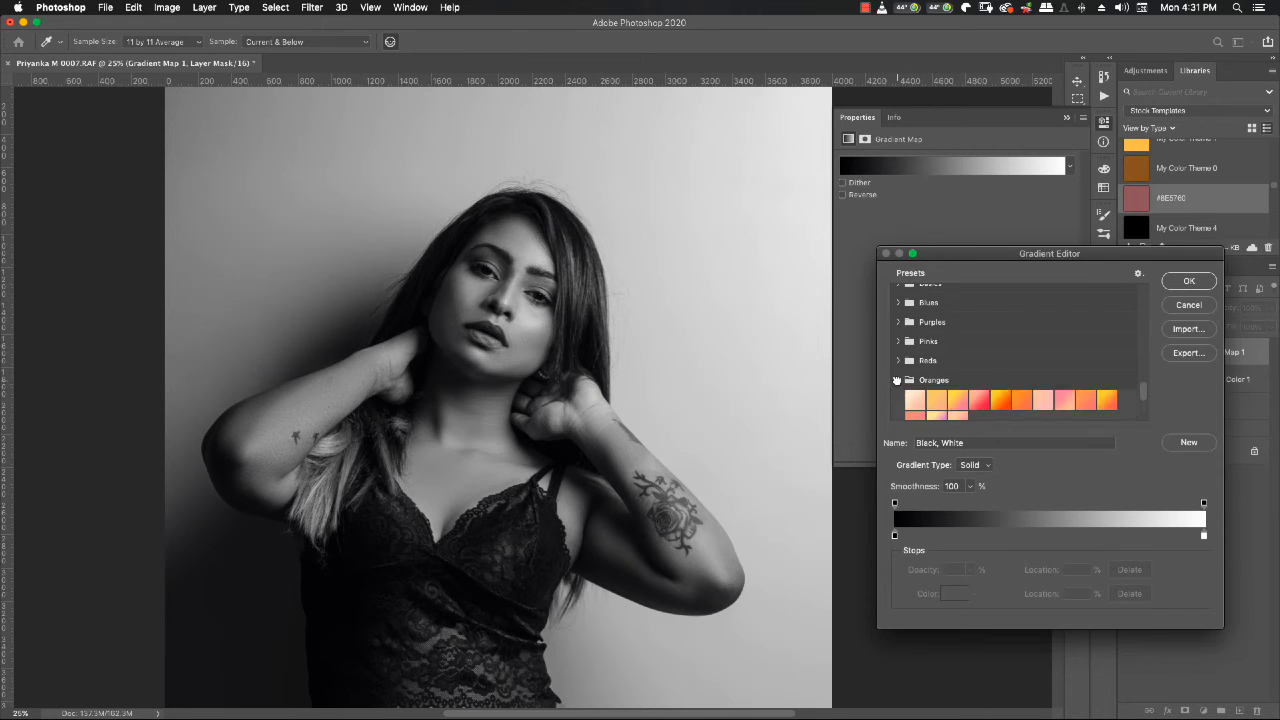
{"action": "scroll", "coordinate": [982, 380], "scroll_direction": "down", "scroll_amount": 1}
{"action": "left_click", "coordinate": [997, 370]}
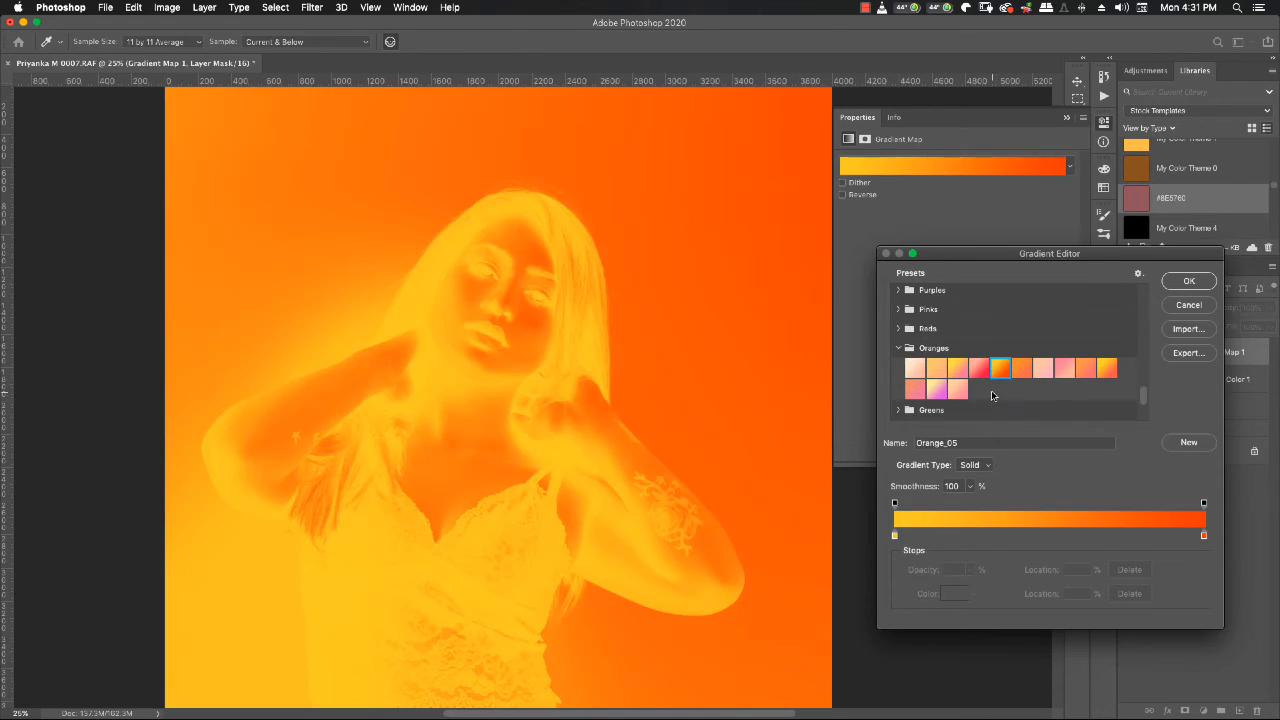
- Try several presets from the Grays group on the gradient map, including Gray_02 and Gray_07
{"action": "scroll", "coordinate": [991, 405], "scroll_direction": "down", "scroll_amount": 2}
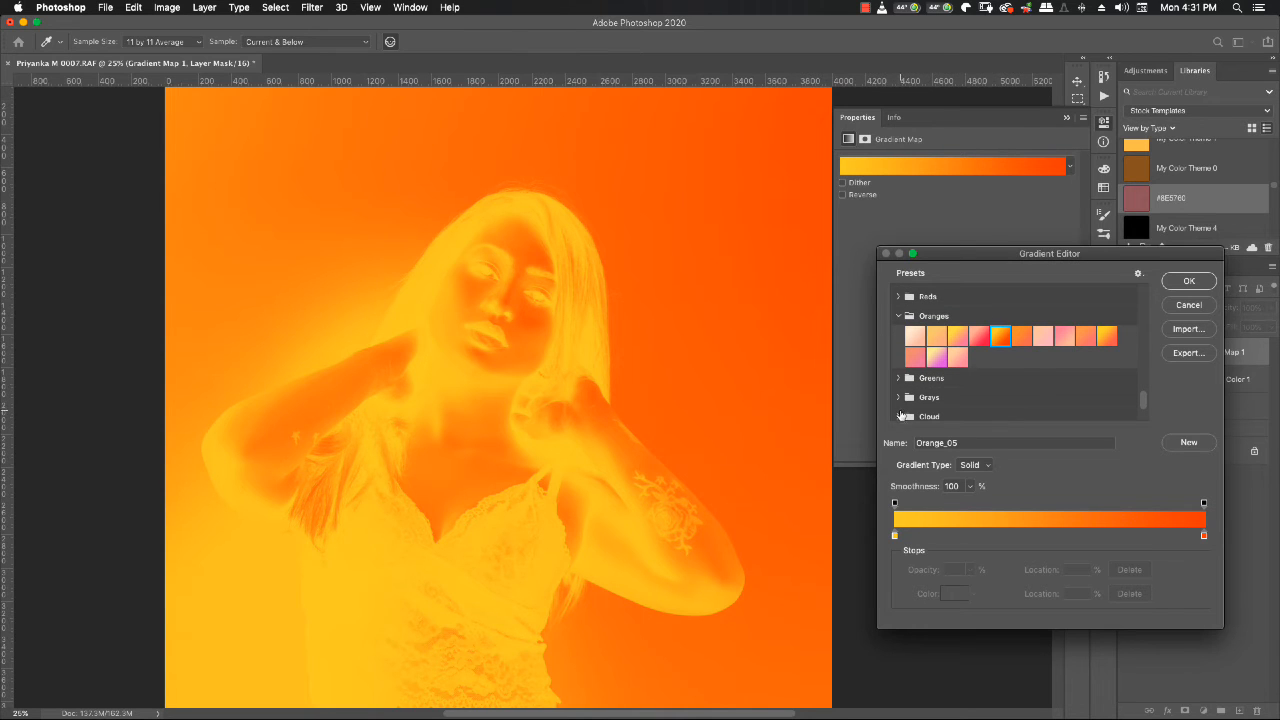
{"action": "left_click", "coordinate": [899, 397]}
{"action": "scroll", "coordinate": [940, 390], "scroll_direction": "down", "scroll_amount": 1}
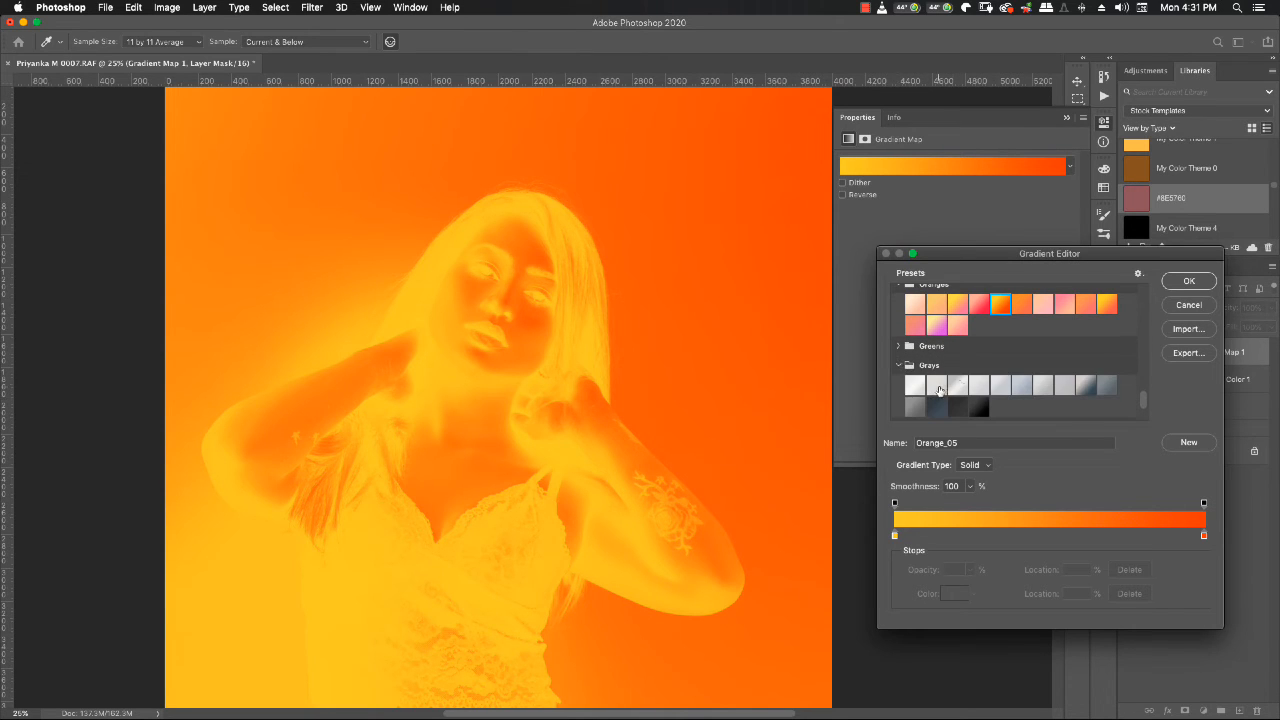
{"action": "left_click", "coordinate": [1088, 386]}
{"action": "left_click", "coordinate": [938, 406]}
{"action": "left_click", "coordinate": [943, 390]}
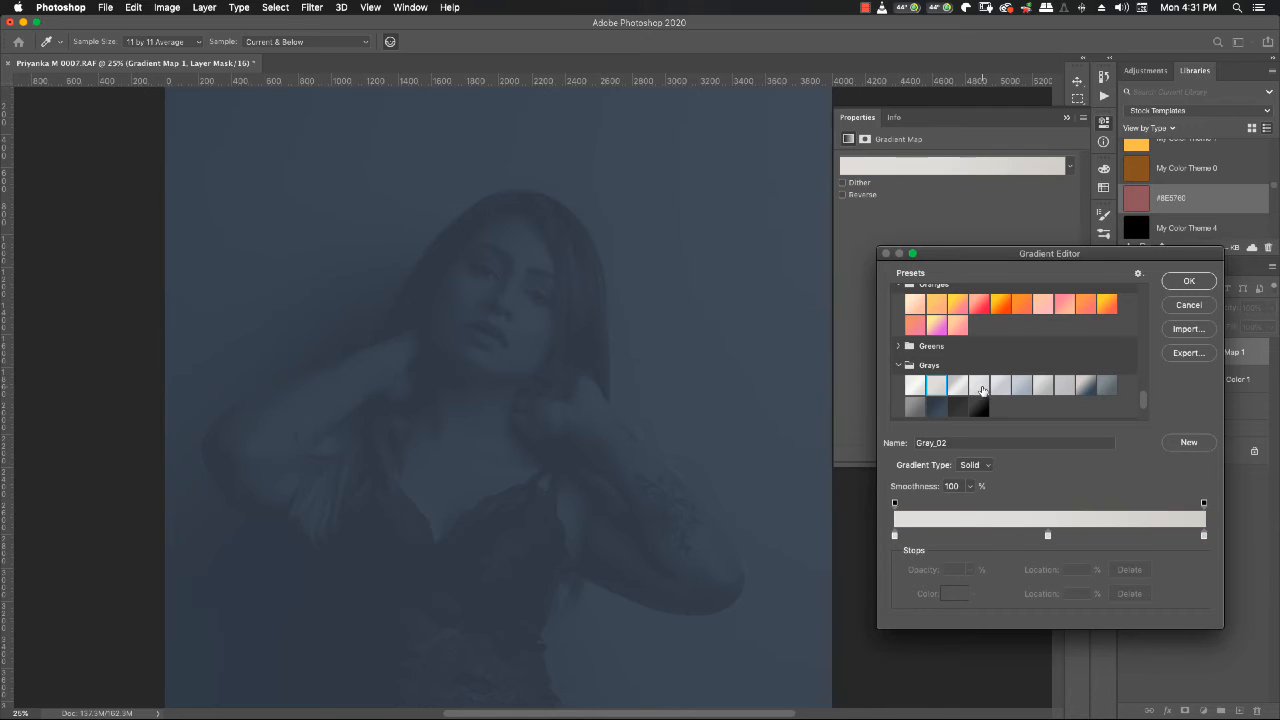
{"action": "left_click", "coordinate": [1048, 390]}
- Return the gradient map to the Black, White preset
{"action": "scroll", "coordinate": [1002, 378], "scroll_direction": "up", "scroll_amount": 2}
{"action": "scroll", "coordinate": [1002, 378], "scroll_direction": "up", "scroll_amount": 10}
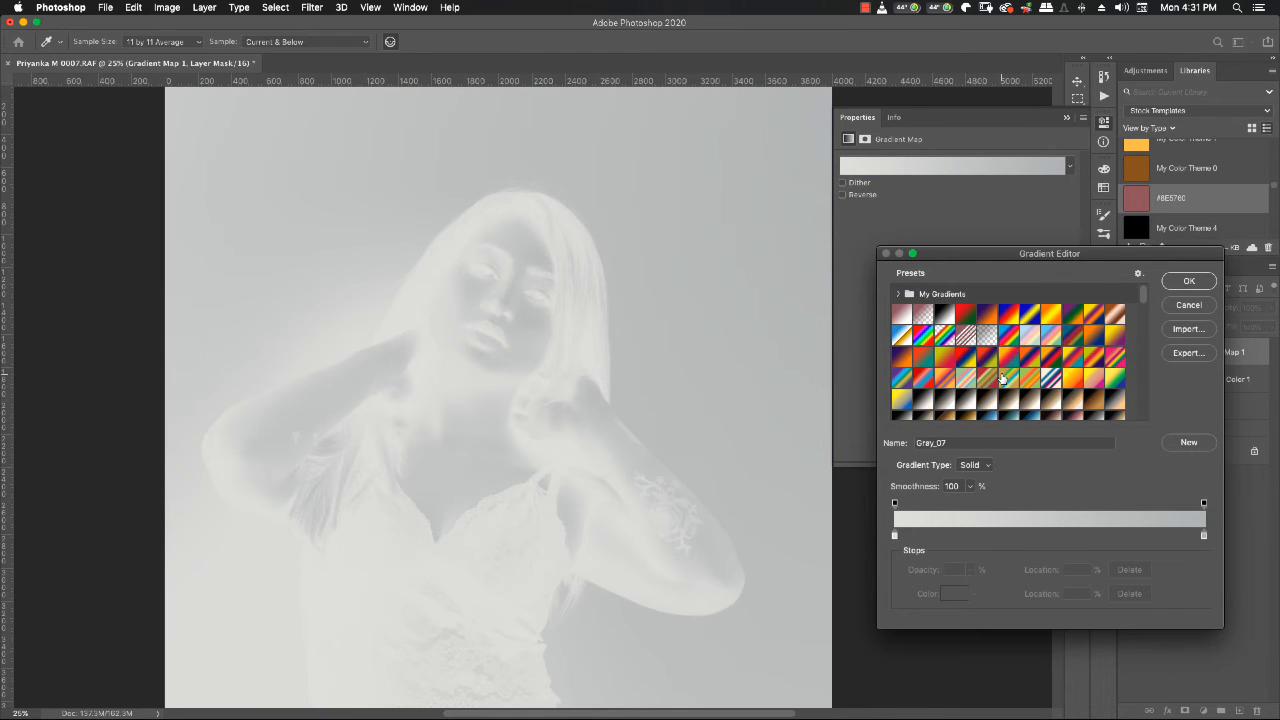
{"action": "left_click", "coordinate": [944, 316]}
- Apply the Sepia-Blue 2 preset to the gradient map and accept the gradient
{"action": "scroll", "coordinate": [1002, 378], "scroll_direction": "down", "scroll_amount": 3}
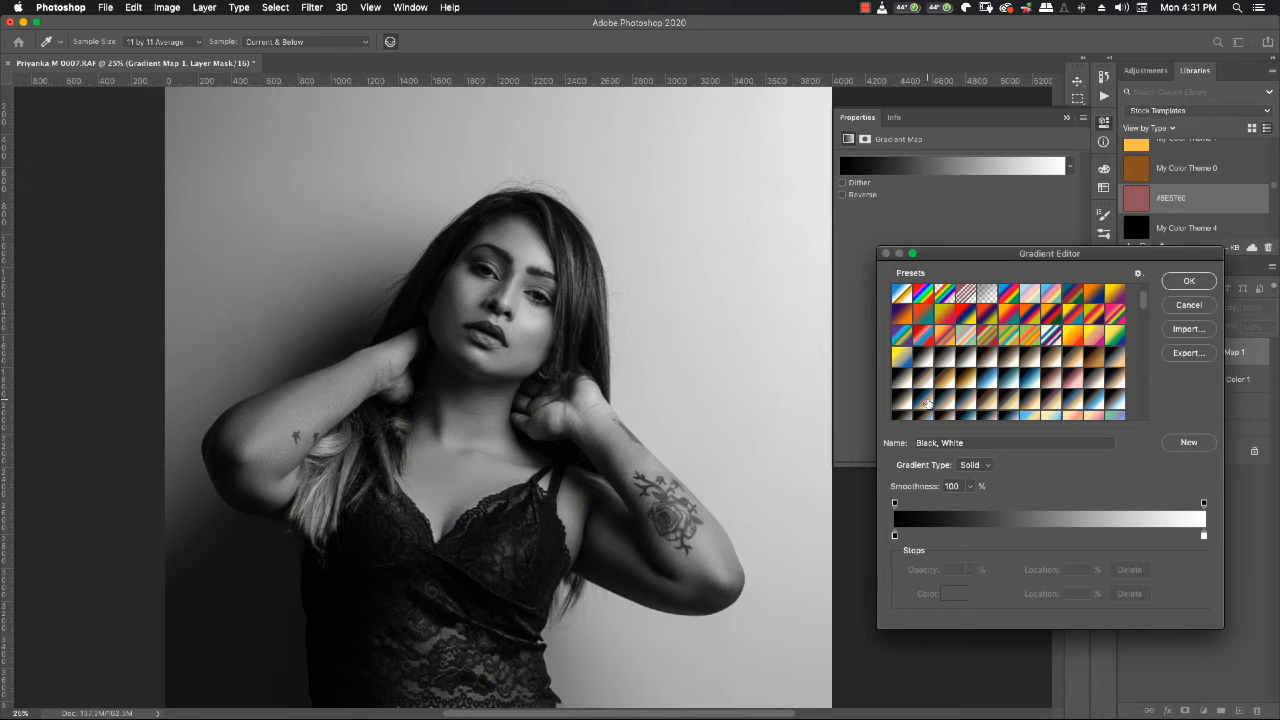
{"action": "scroll", "coordinate": [1035, 400], "scroll_direction": "down", "scroll_amount": 3}
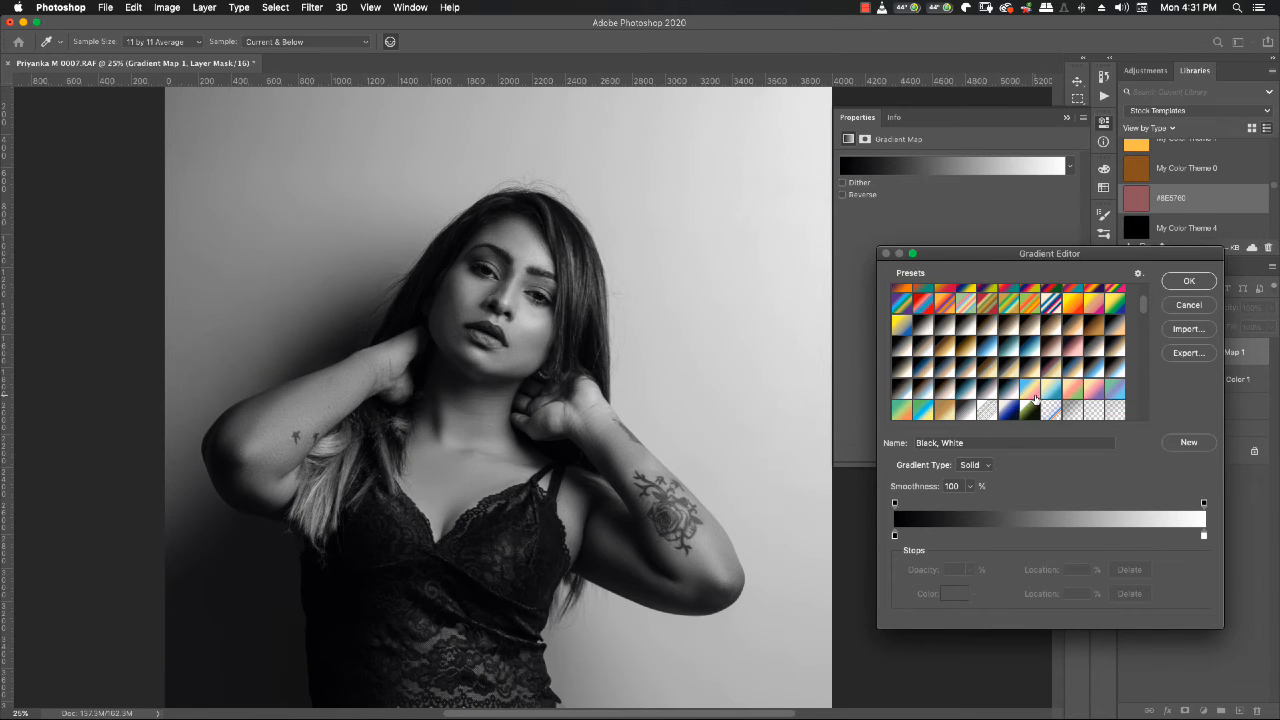
{"action": "left_click", "coordinate": [970, 370]}
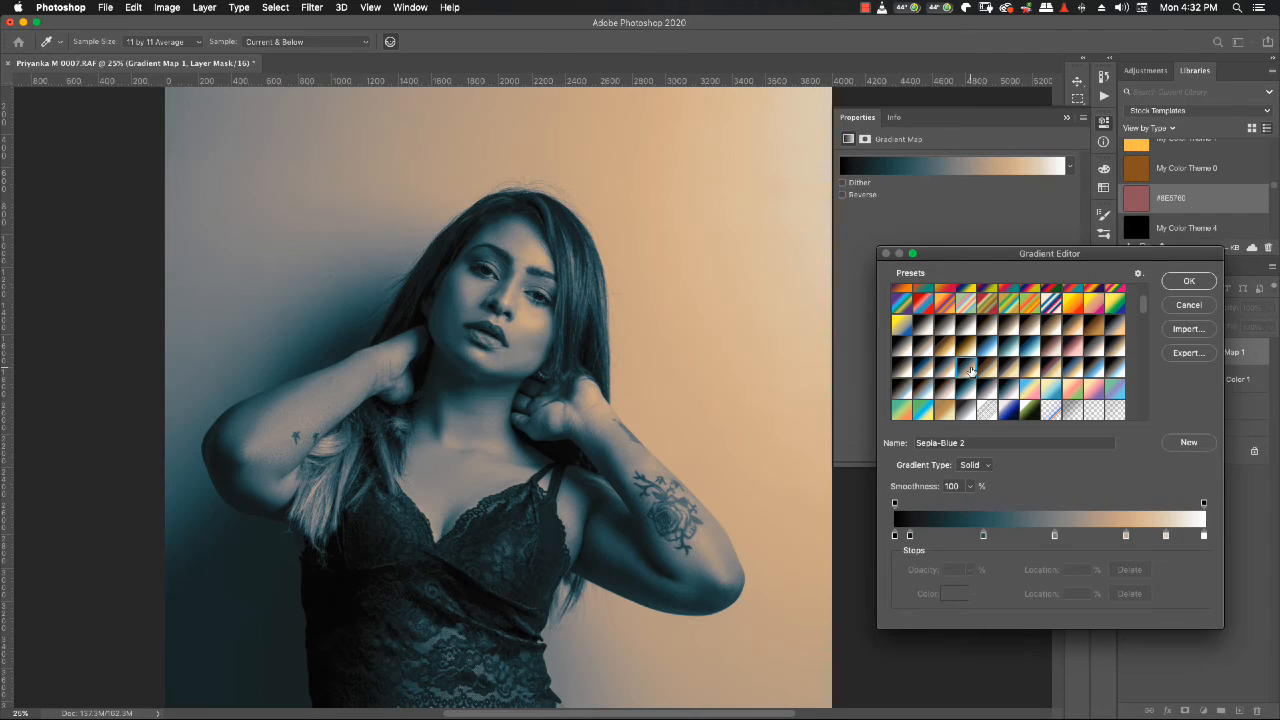
{"action": "left_click", "coordinate": [1186, 284]}
{"action": "scroll", "coordinate": [688, 256], "scroll_direction": "down", "scroll_amount": 5}
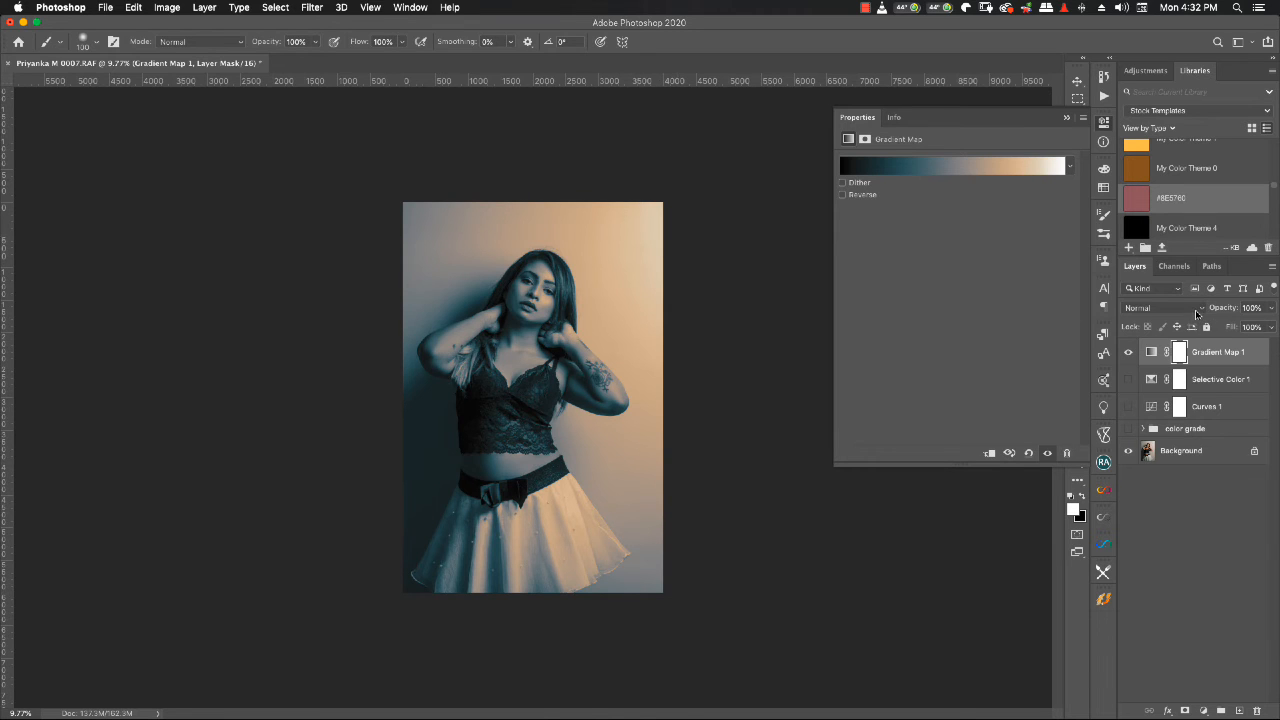
- Set the Gradient Map 1 layer's blend mode to Color and its opacity to 30%, and inspect the portrait up close
{"action": "left_click", "coordinate": [1163, 308]}
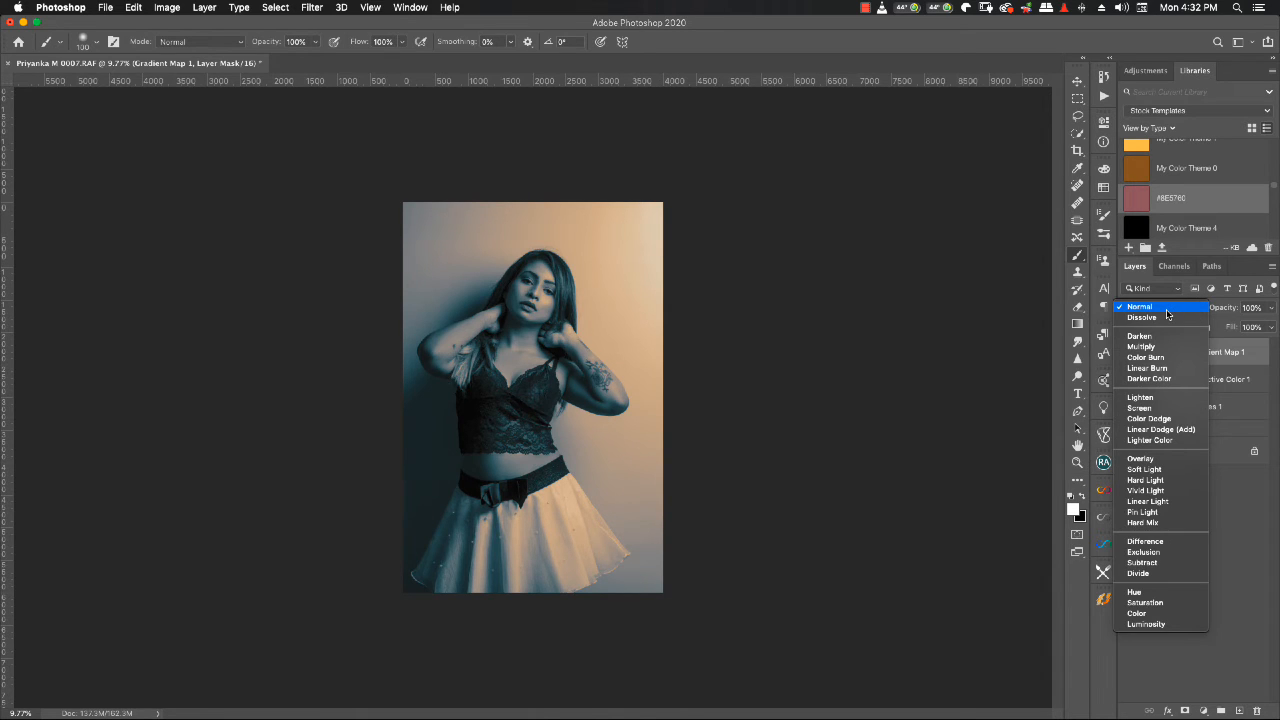
{"action": "left_click", "coordinate": [1183, 615]}
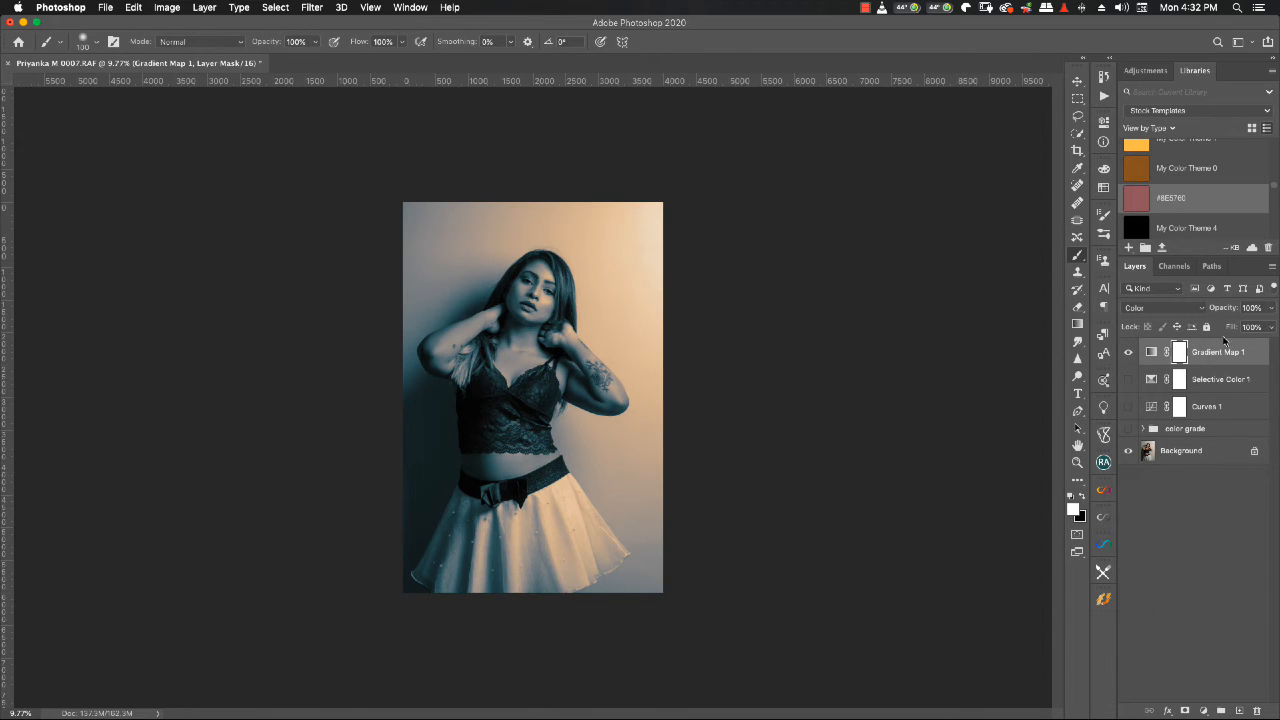
{"action": "left_click_drag", "start_coordinate": [1224, 313], "coordinate": [1177, 310]}
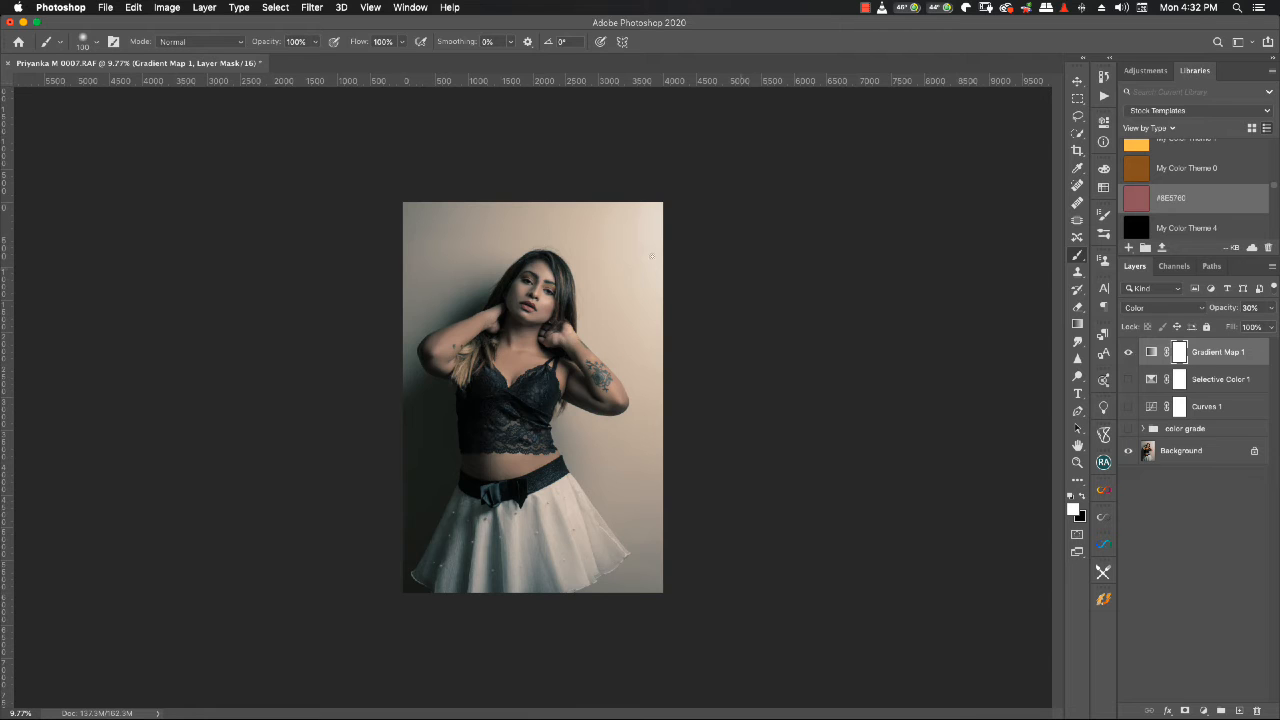
{"action": "scroll", "coordinate": [596, 280], "scroll_direction": "up", "scroll_amount": 2}
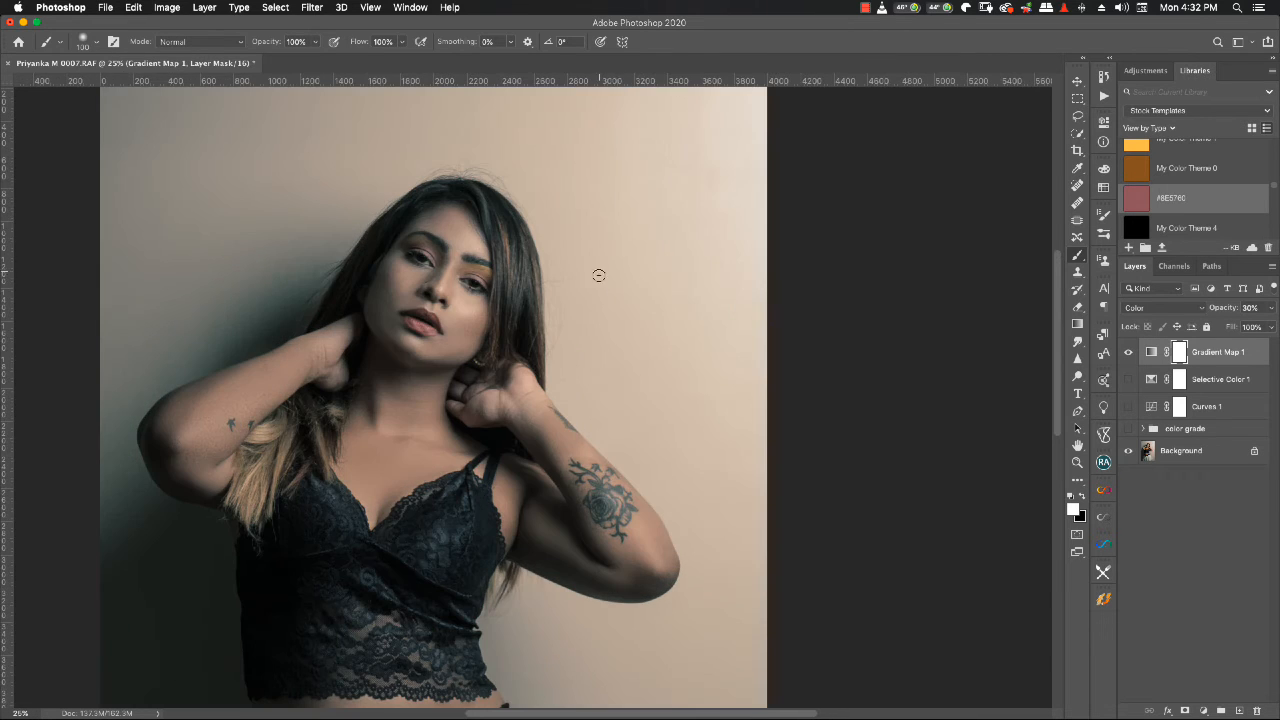
{"action": "scroll", "coordinate": [637, 262], "scroll_direction": "down", "scroll_amount": 1}
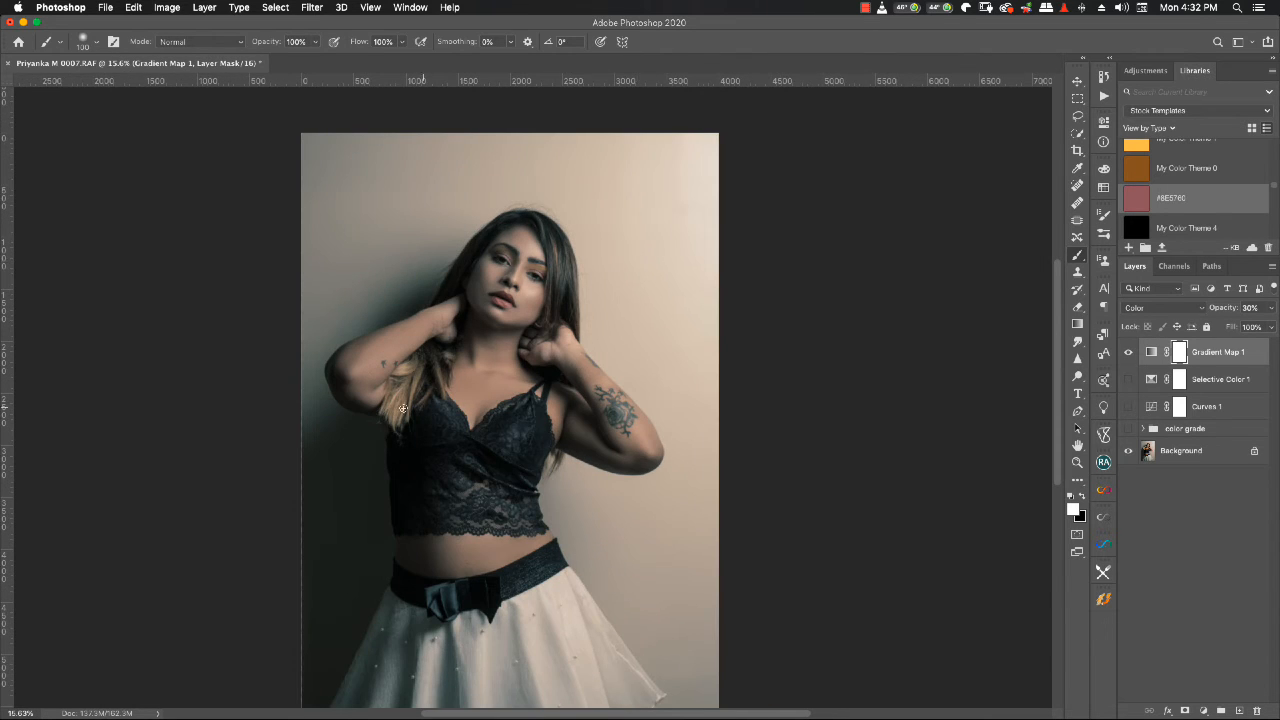
{"action": "scroll", "coordinate": [352, 479], "scroll_direction": "up", "scroll_amount": 1}
{"action": "scroll", "coordinate": [369, 496], "scroll_direction": "down", "scroll_amount": 2}
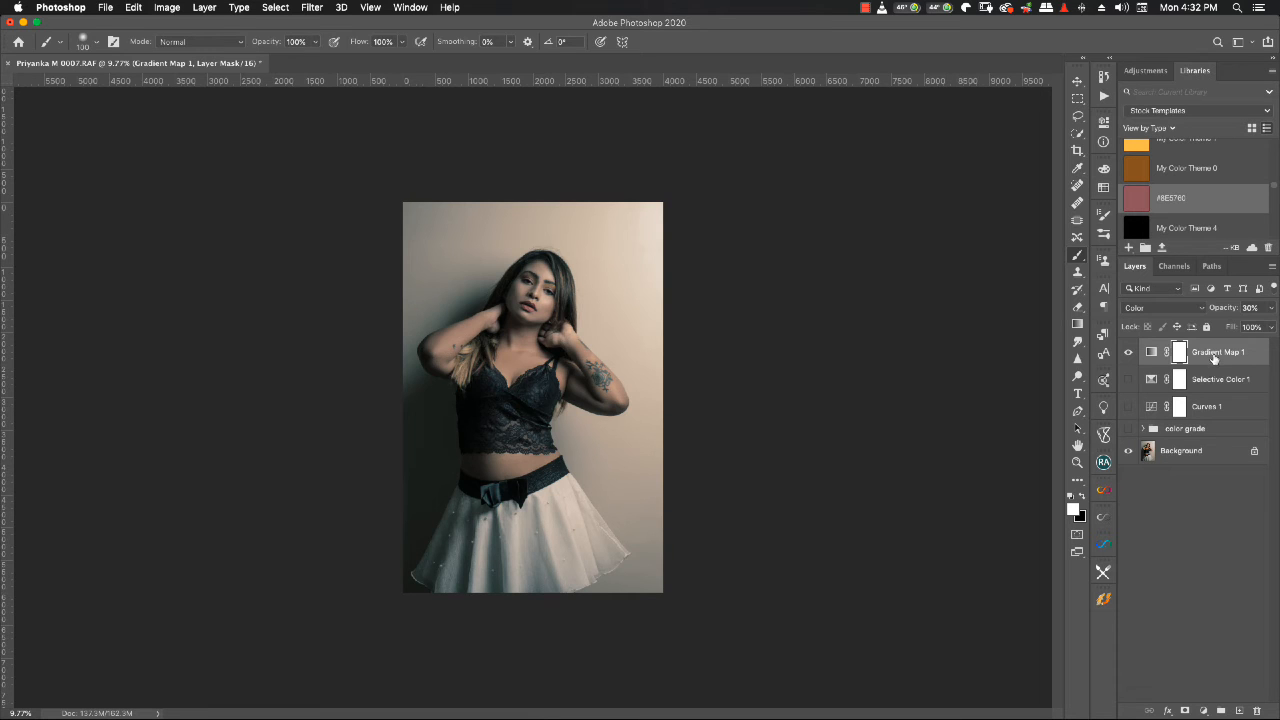
- Add a Curves adjustment layer above the gradient map using the Linear Contrast (RGB) preset
{"action": "left_click", "coordinate": [1204, 711]}
{"action": "left_click", "coordinate": [1195, 522]}
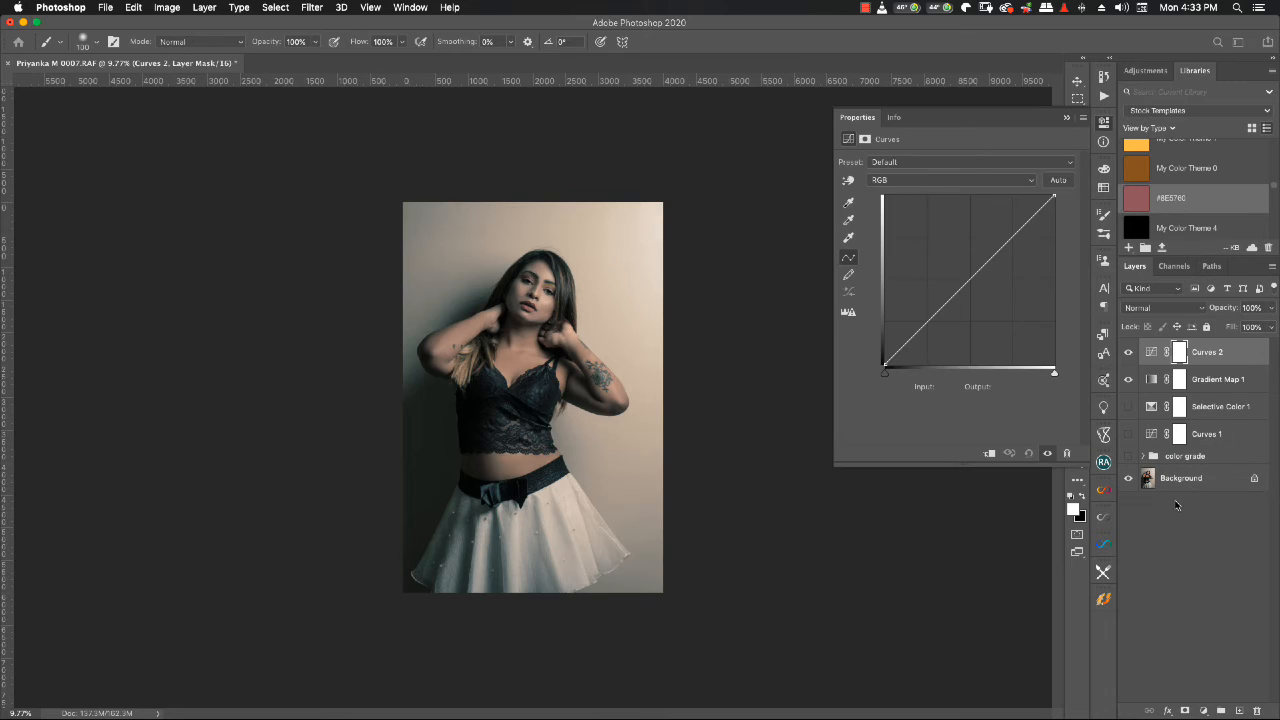
{"action": "left_click", "coordinate": [966, 163]}
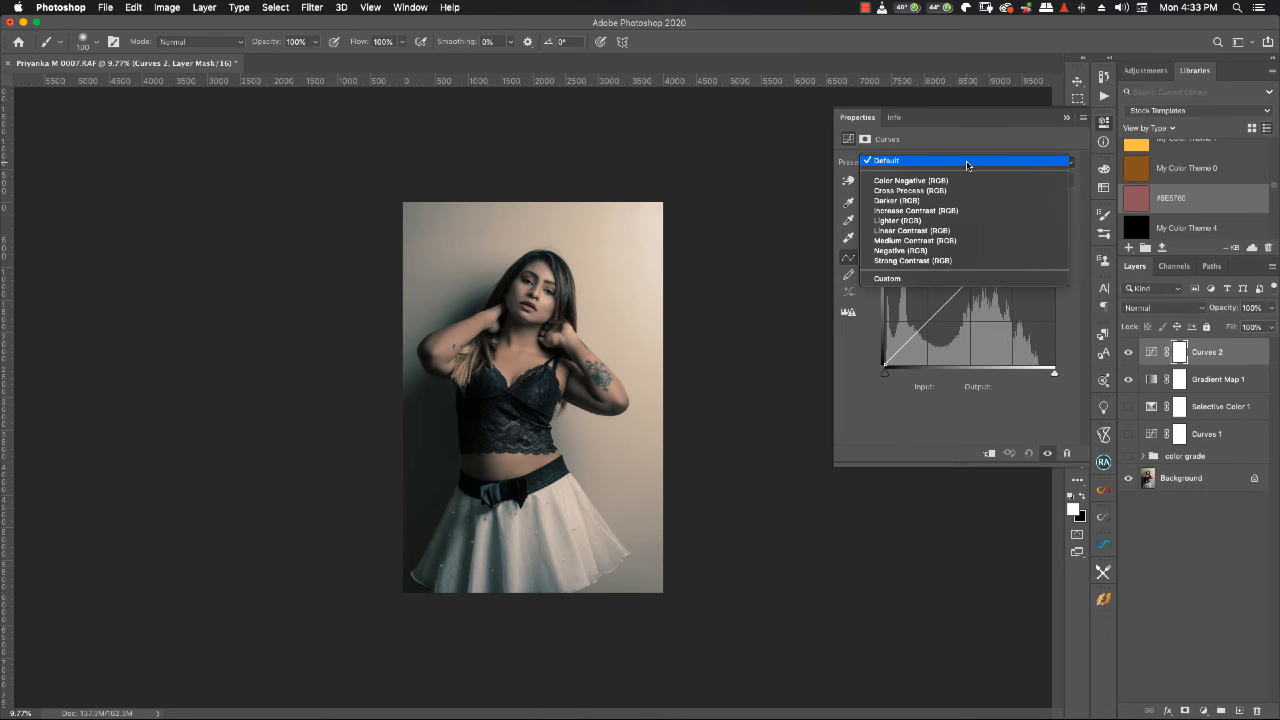
{"action": "left_click", "coordinate": [896, 230]}
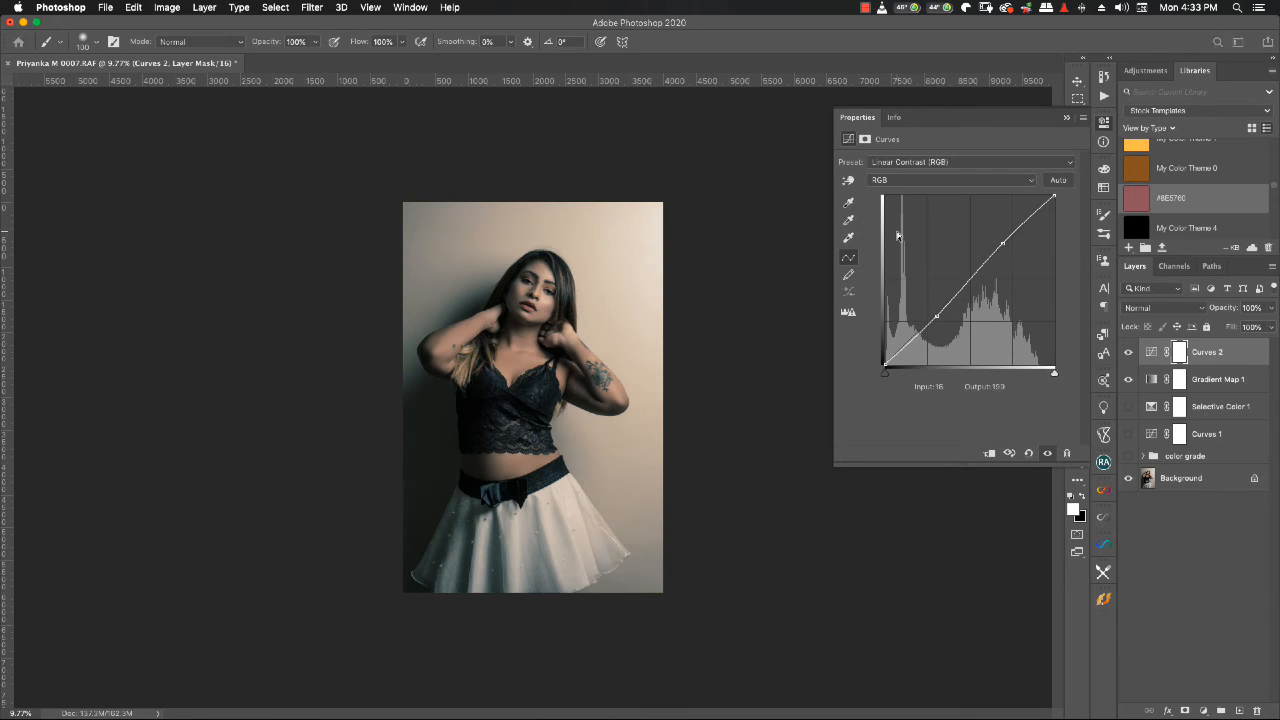
{"action": "left_click", "coordinate": [1066, 118]}
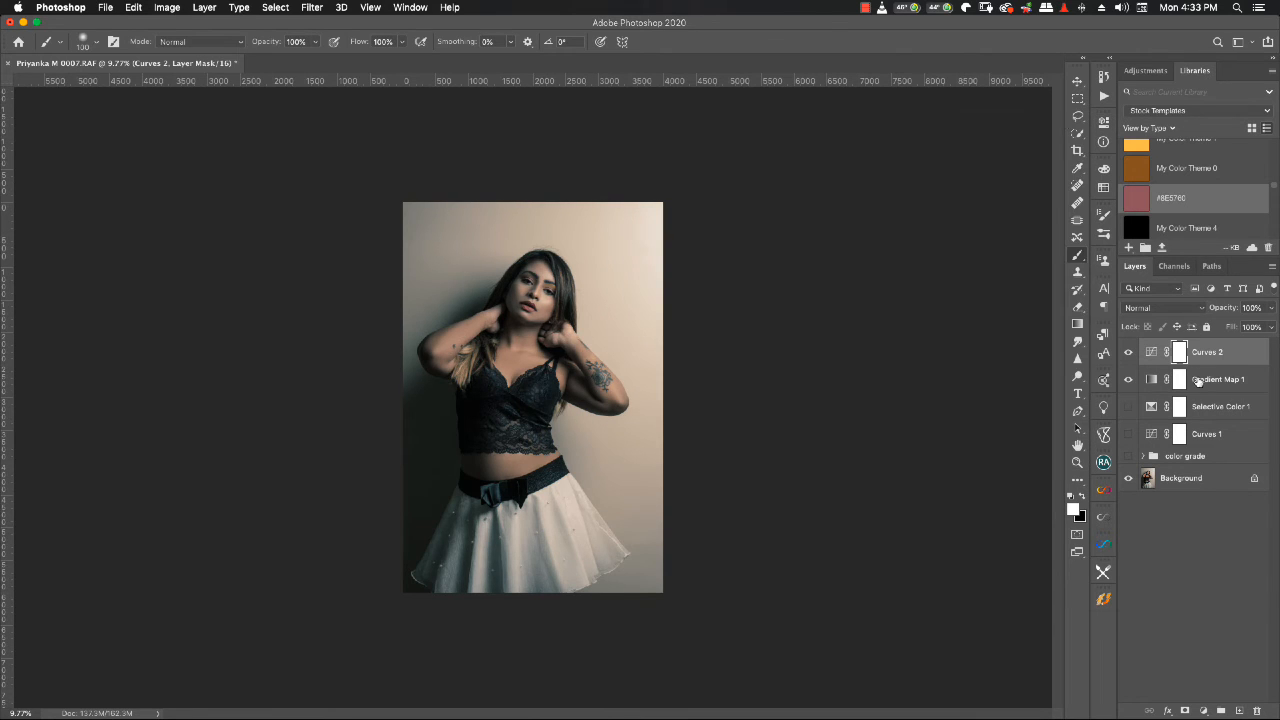
- Hide the Gradient Map 1 and Curves 2 layers and add a Color Lookup adjustment layer
{"action": "left_click", "coordinate": [1128, 381]}
{"action": "left_click", "coordinate": [1129, 354]}
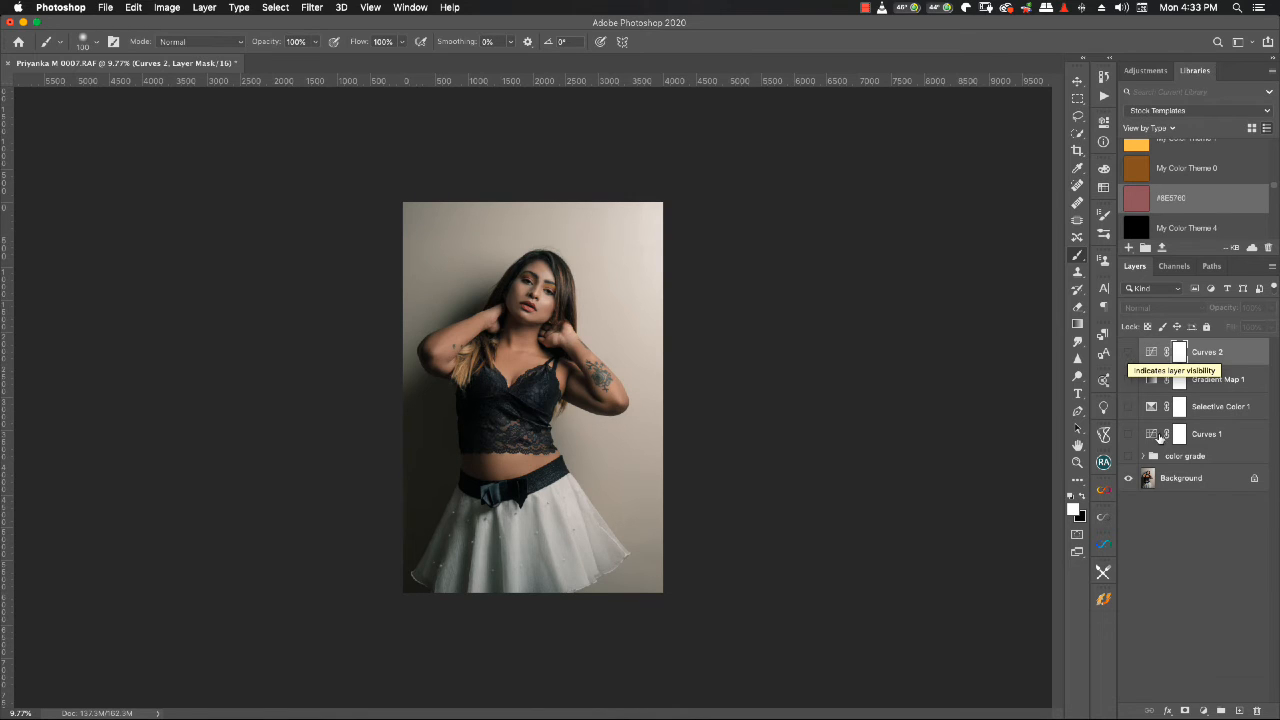
{"action": "left_click", "coordinate": [1201, 708]}
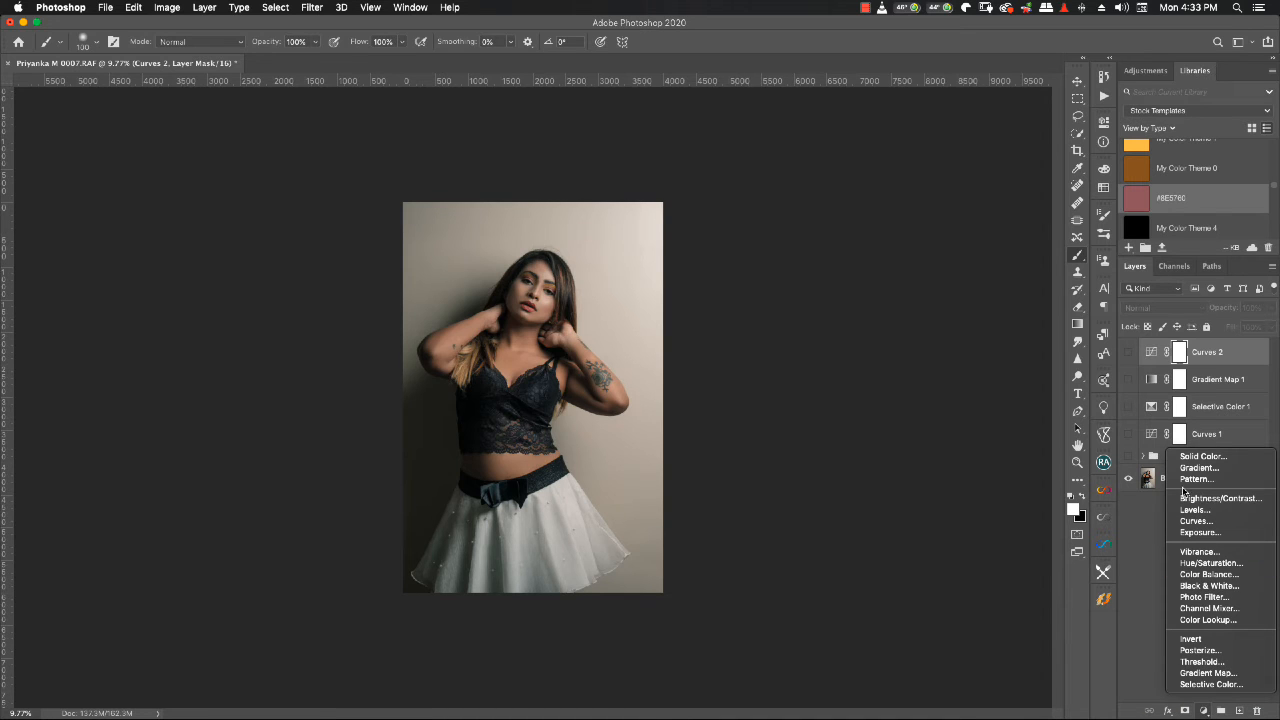
{"action": "left_click", "coordinate": [1217, 621]}
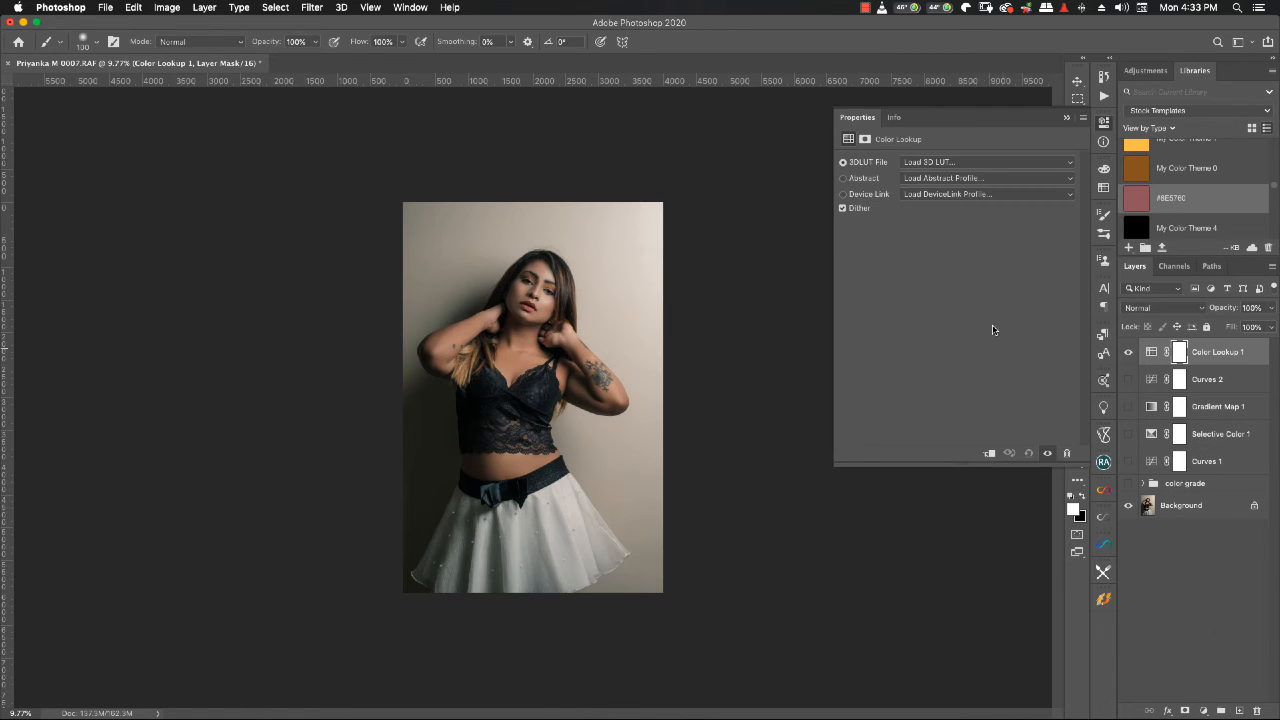
- Try the 2Strip, 3Strip, Bleach Bypass, Candlelight and Crisp_Warm 3D LUTs on the Color Lookup layer
{"action": "left_click", "coordinate": [946, 165]}
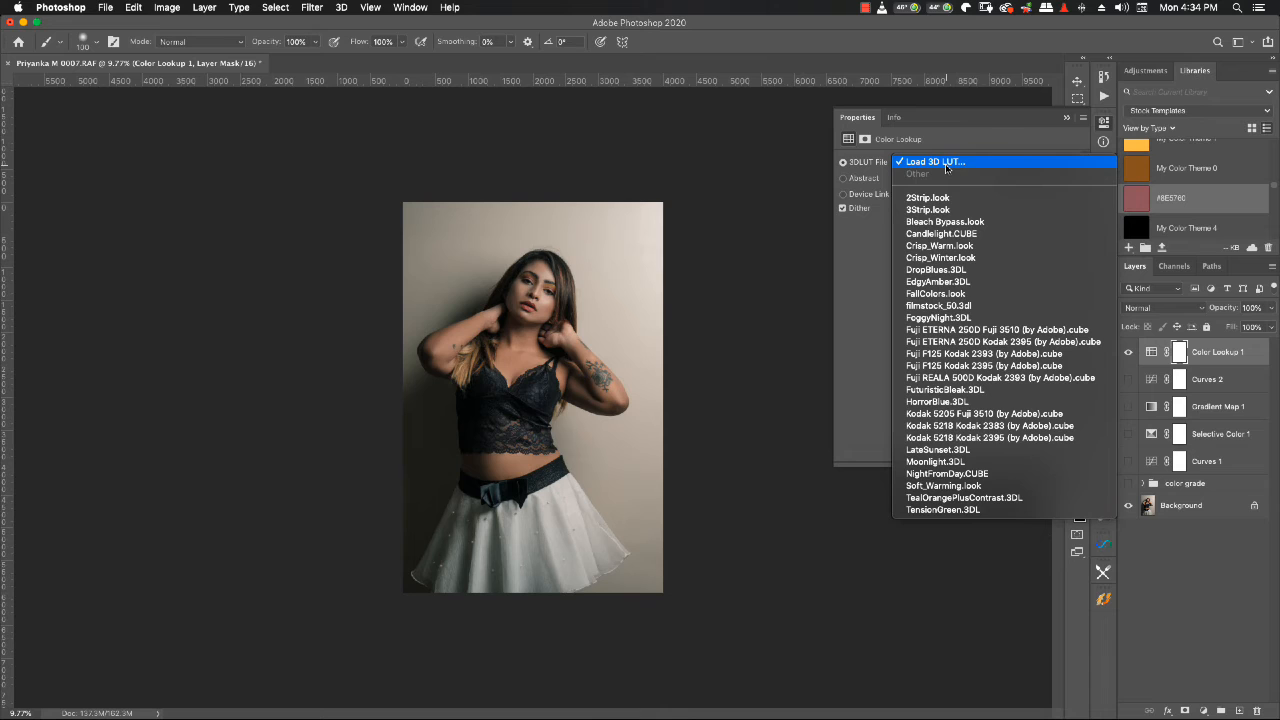
{"action": "left_click", "coordinate": [945, 198]}
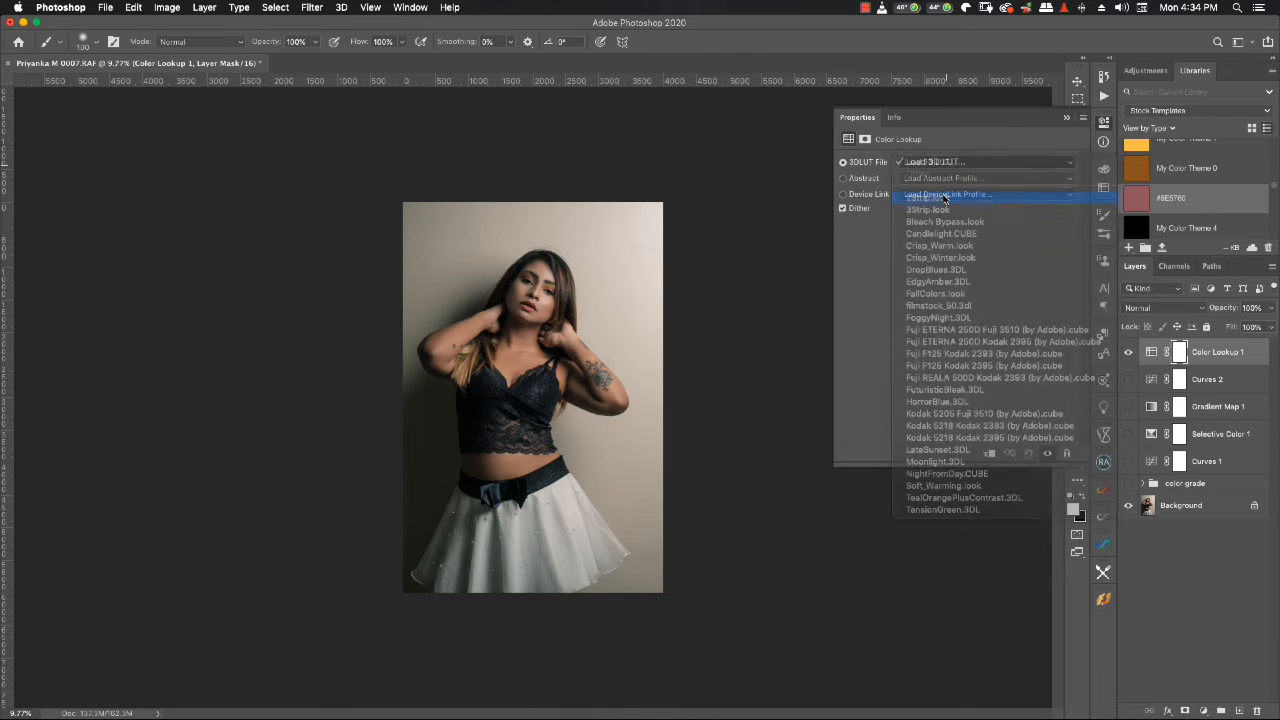
{"action": "left_click", "coordinate": [938, 166]}
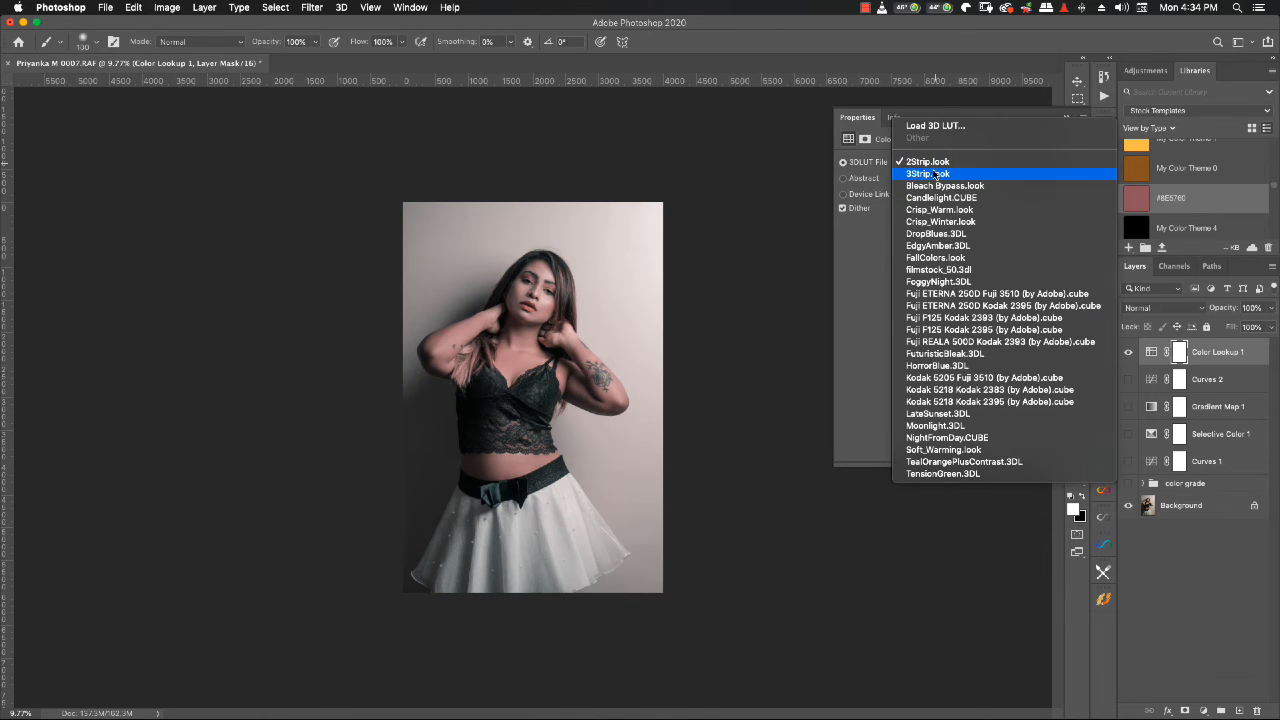
{"action": "left_click", "coordinate": [936, 173]}
{"action": "left_click", "coordinate": [935, 166]}
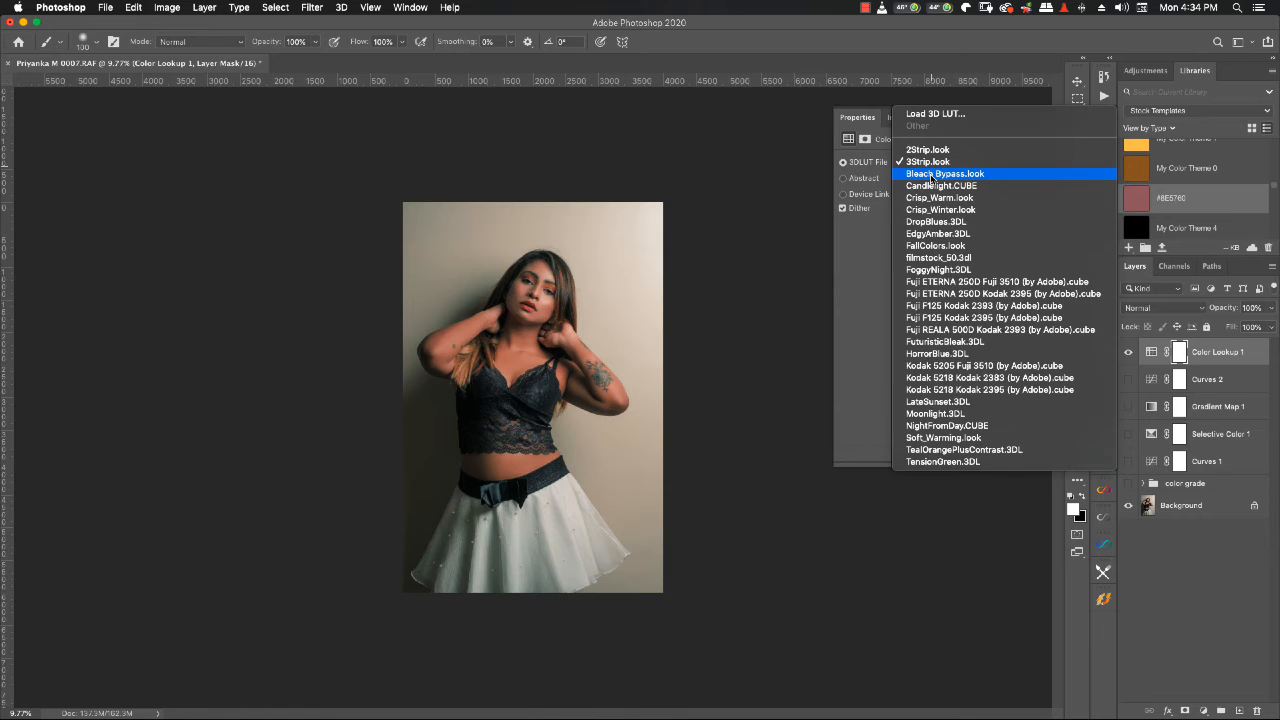
{"action": "left_click", "coordinate": [930, 174]}
{"action": "left_click", "coordinate": [934, 165]}
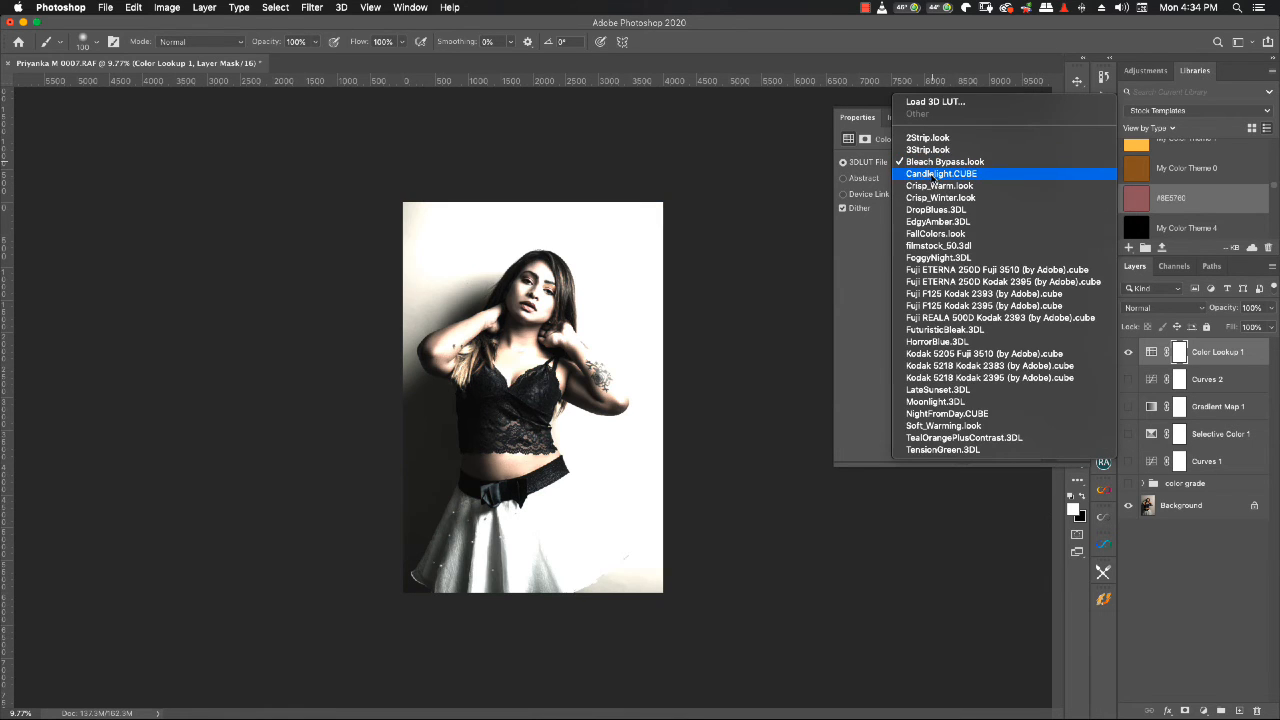
{"action": "left_click", "coordinate": [930, 176]}
{"action": "left_click", "coordinate": [931, 166]}
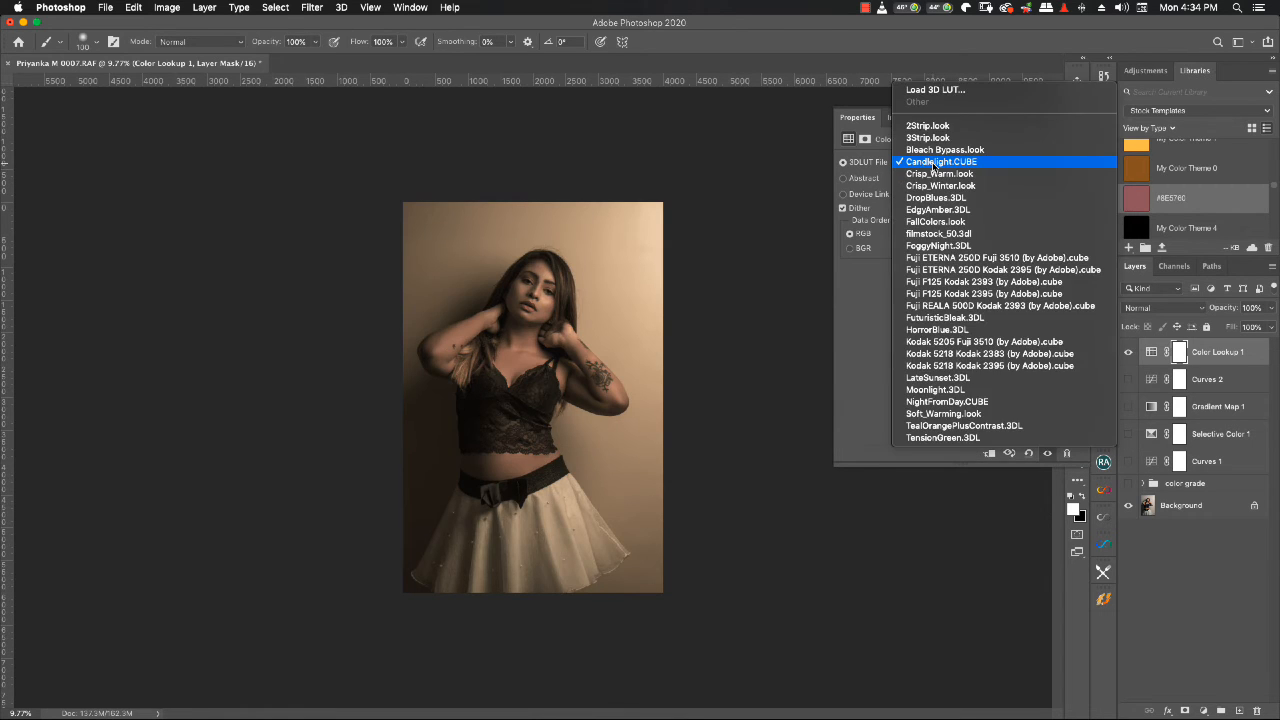
{"action": "left_click", "coordinate": [931, 172]}
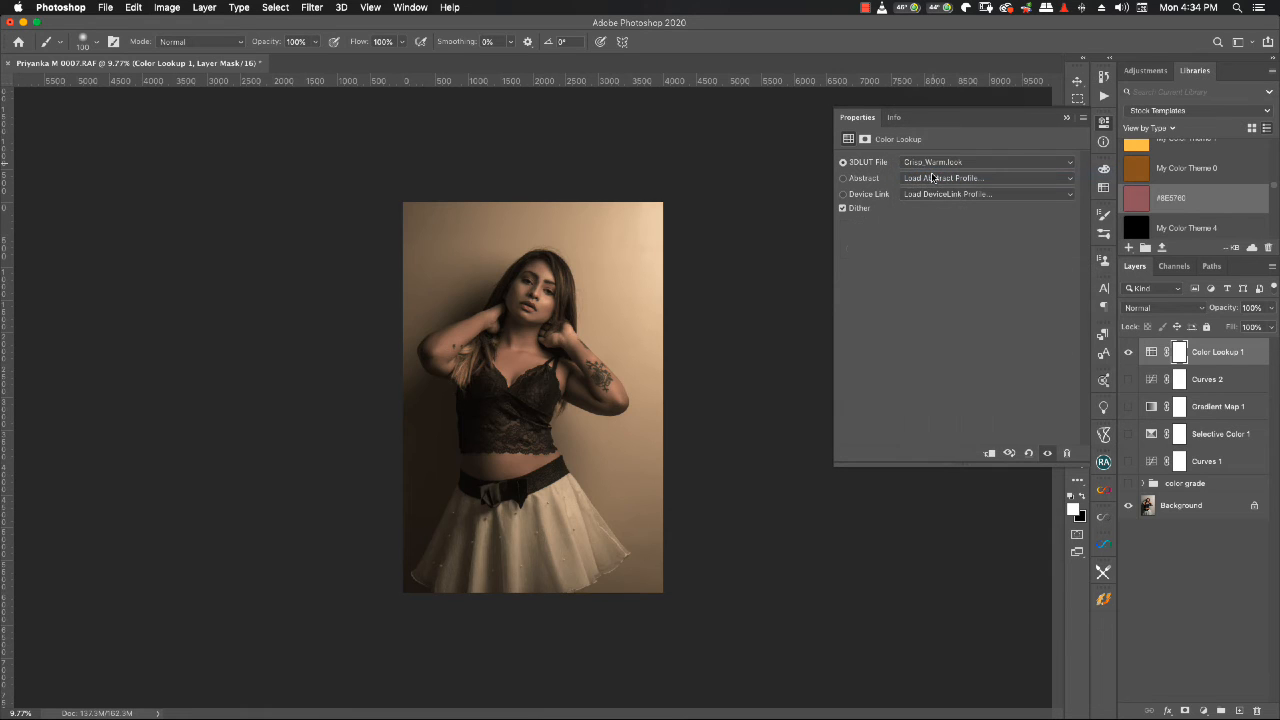
- Try the Soft_Warming, TealOrangePlusContrast, EdgyAmber and DropBlues 3D LUTs on the Color Lookup layer
{"action": "left_click", "coordinate": [931, 168]}
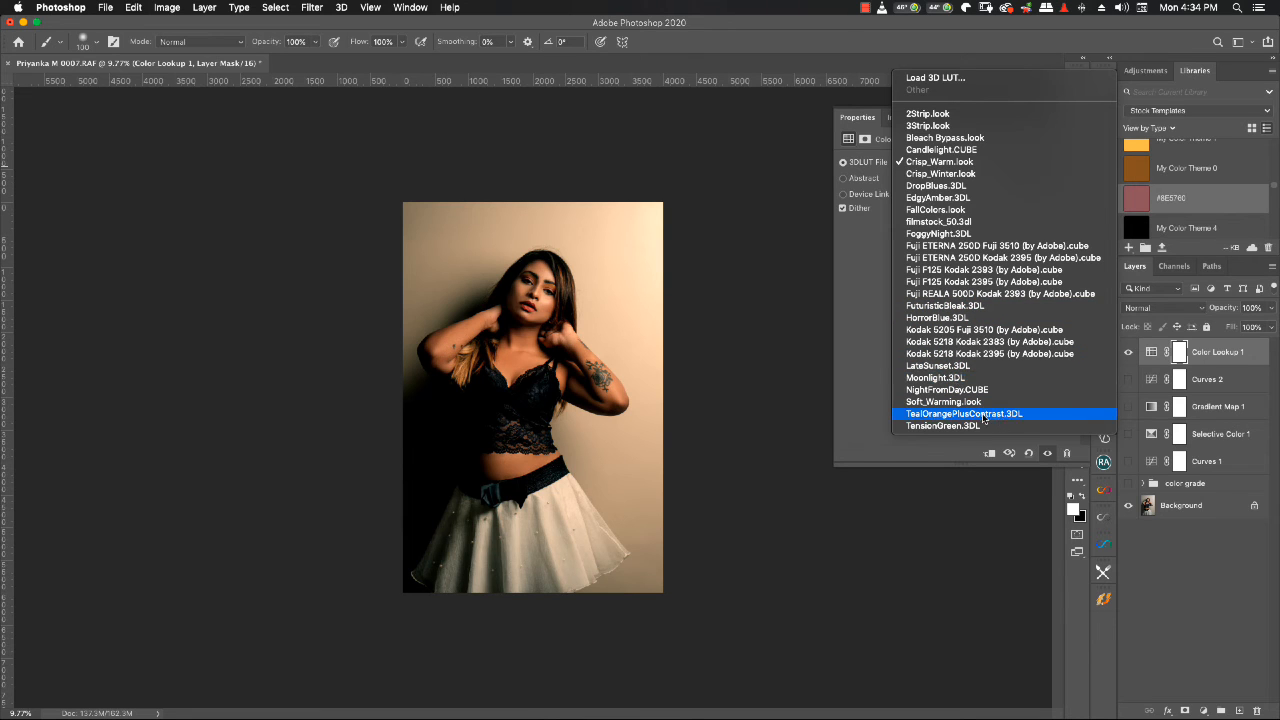
{"action": "left_click", "coordinate": [955, 402]}
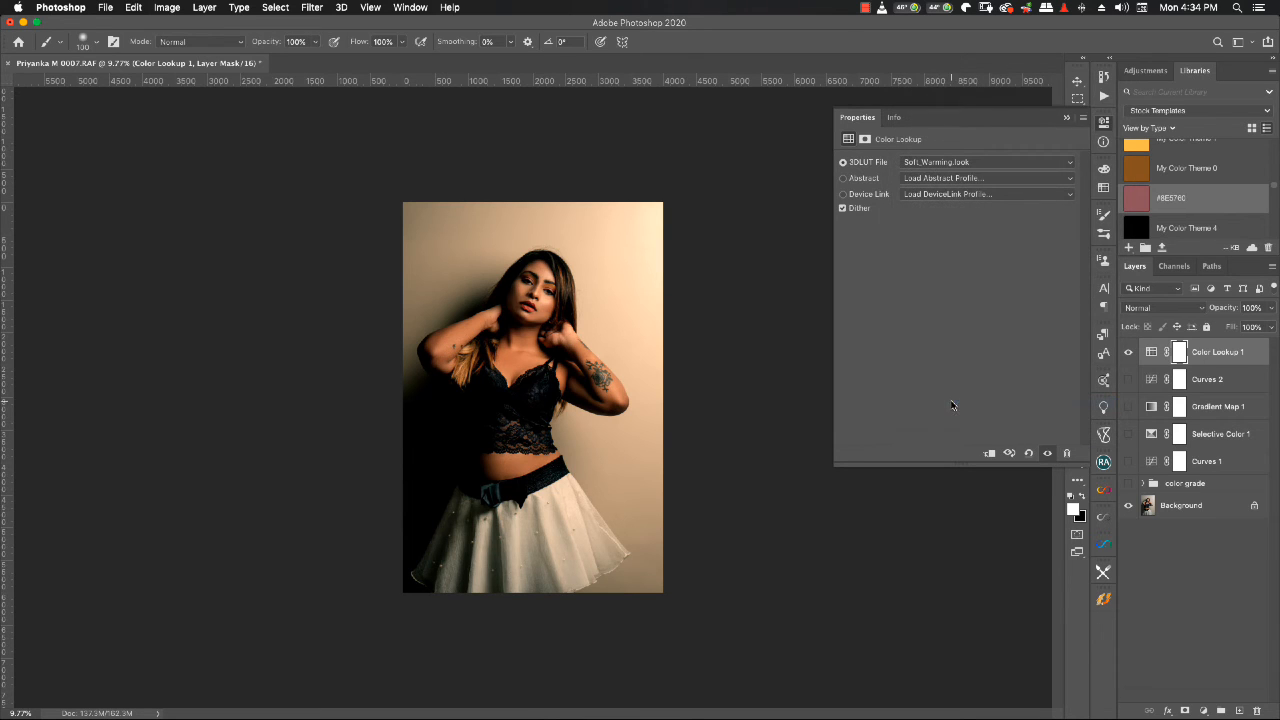
{"action": "left_click", "coordinate": [958, 163]}
{"action": "left_click", "coordinate": [955, 173]}
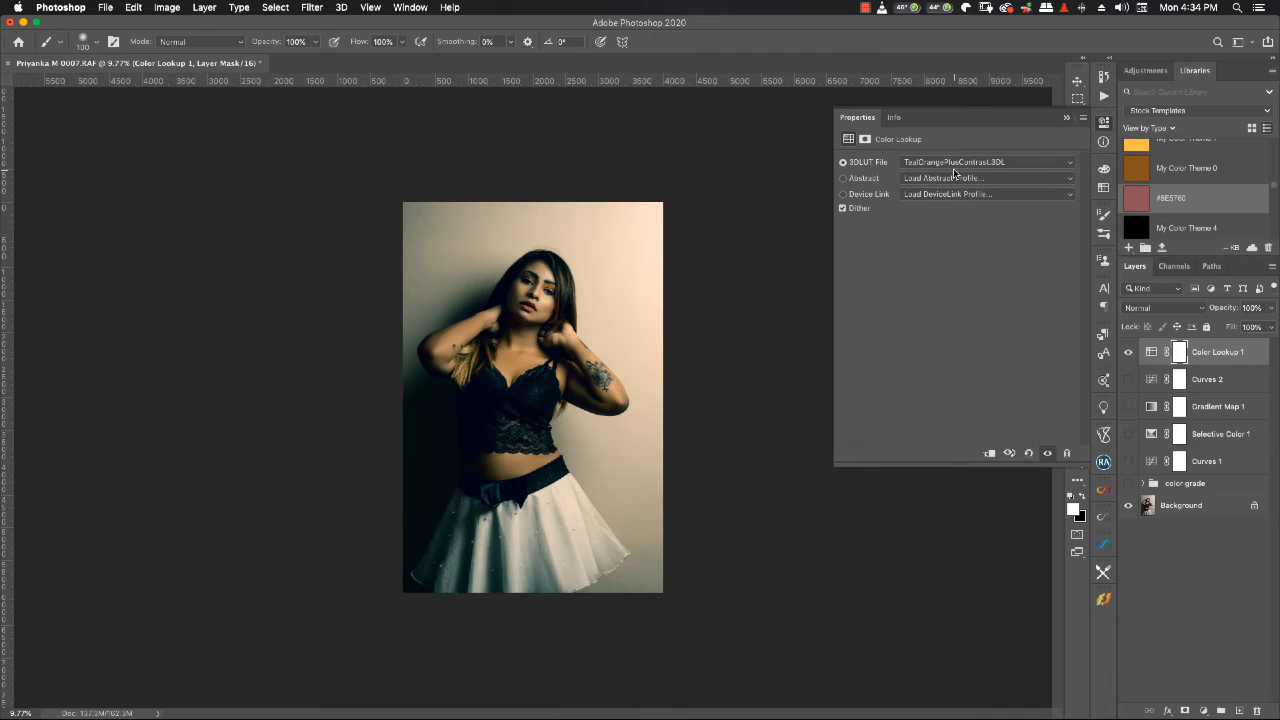
{"action": "left_click", "coordinate": [953, 166]}
{"action": "scroll", "coordinate": [955, 163], "scroll_direction": "up", "scroll_amount": 5}
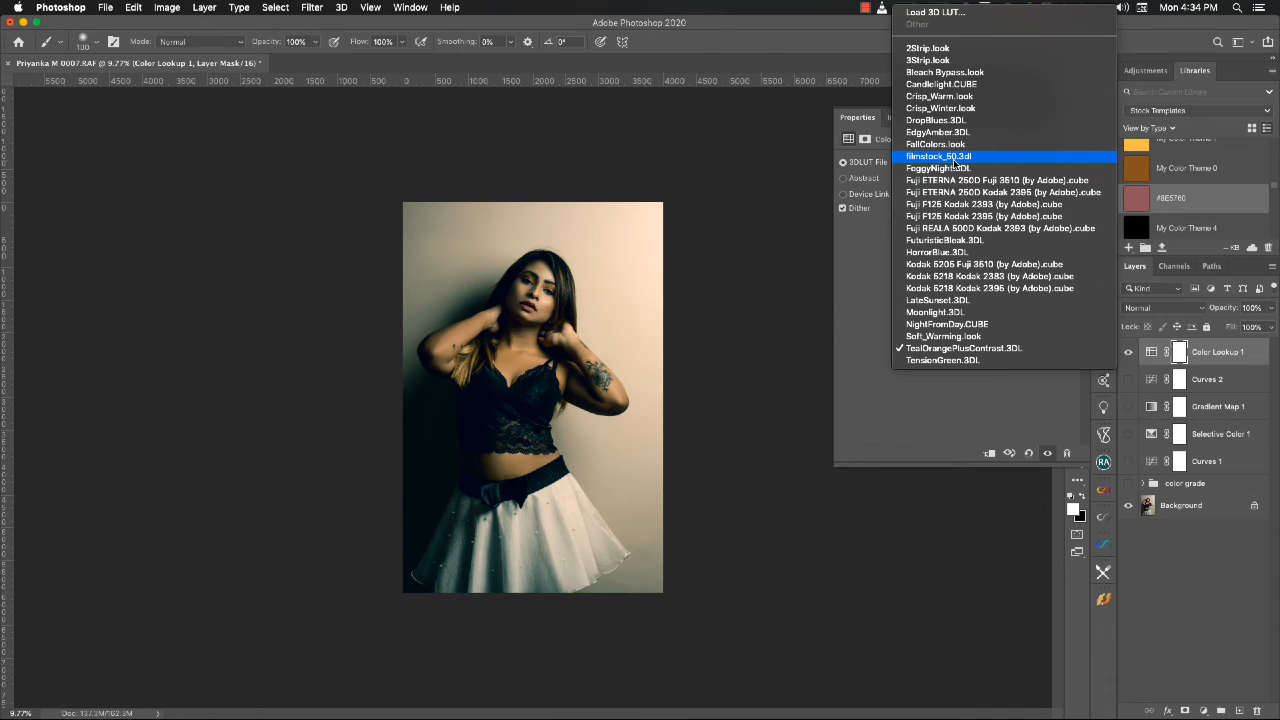
{"action": "left_click", "coordinate": [937, 132]}
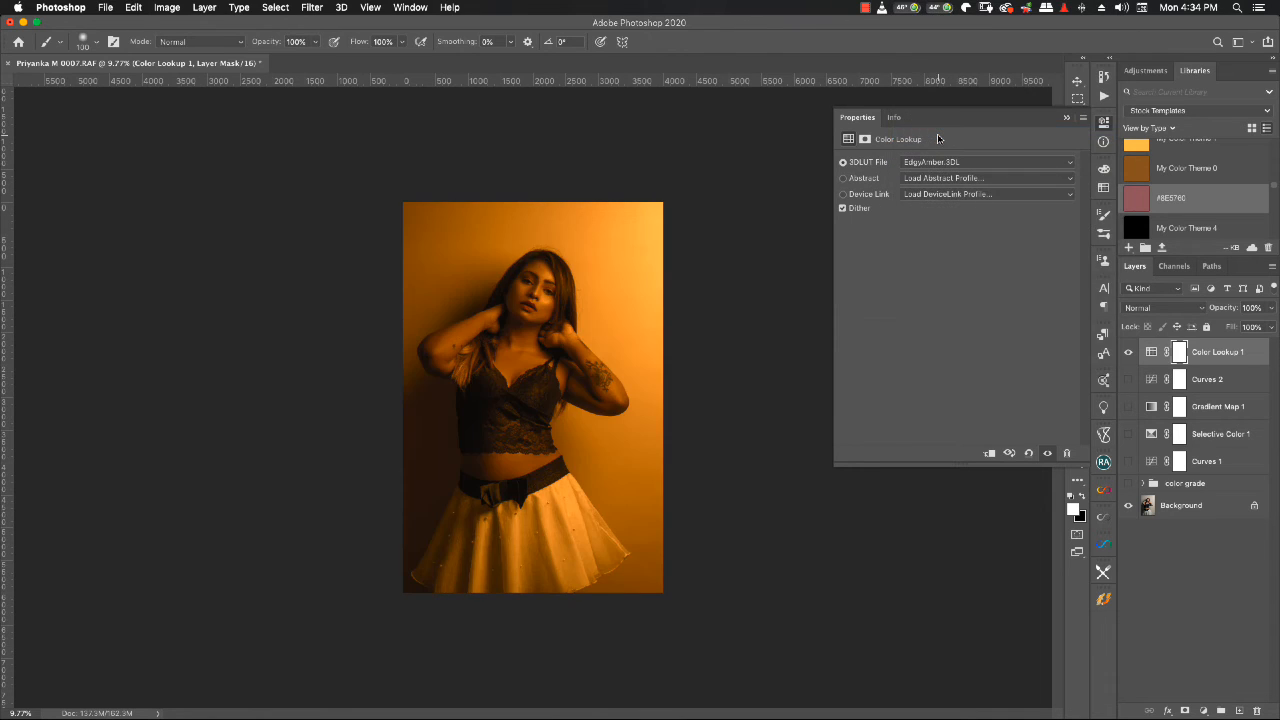
{"action": "left_click", "coordinate": [956, 165]}
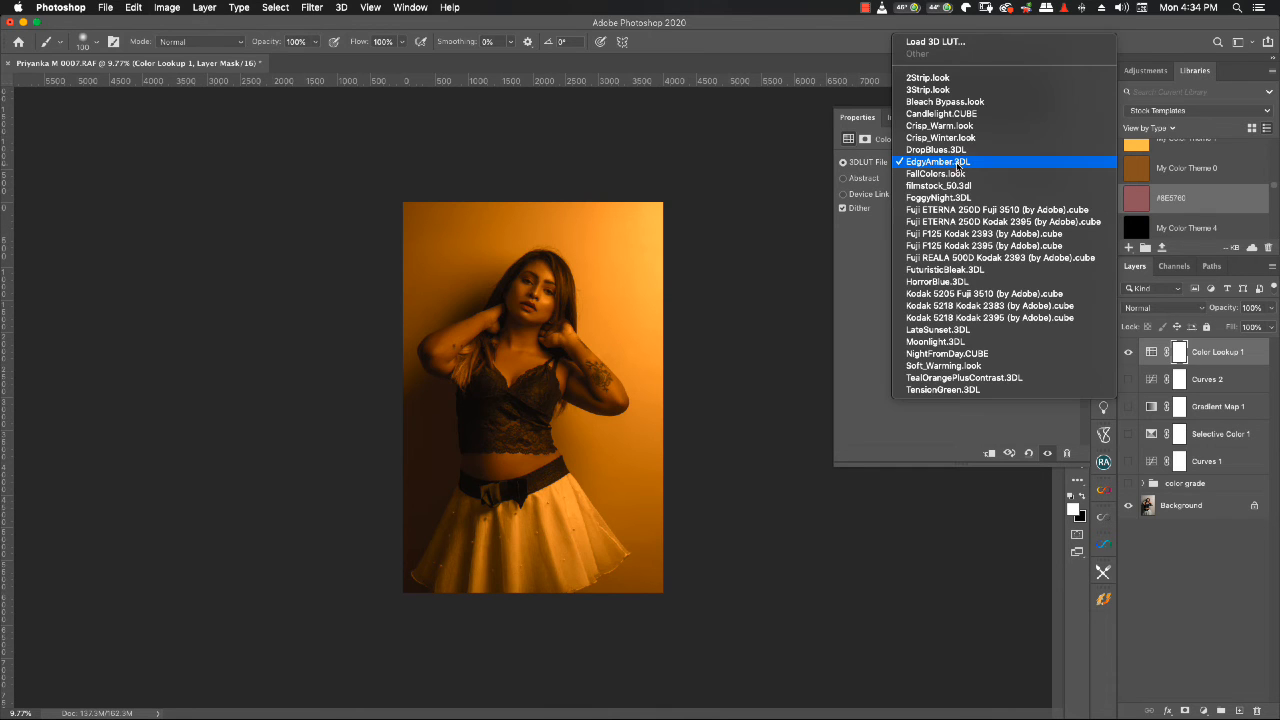
{"action": "left_click", "coordinate": [940, 150]}
- Try the Fuji F125 Kodak 2393, HorrorBlue, LateSunset, Kodak 5218 Kodak 2395 and NightFromDay 3D LUTs on the Color Lookup layer
{"action": "left_click", "coordinate": [940, 147]}
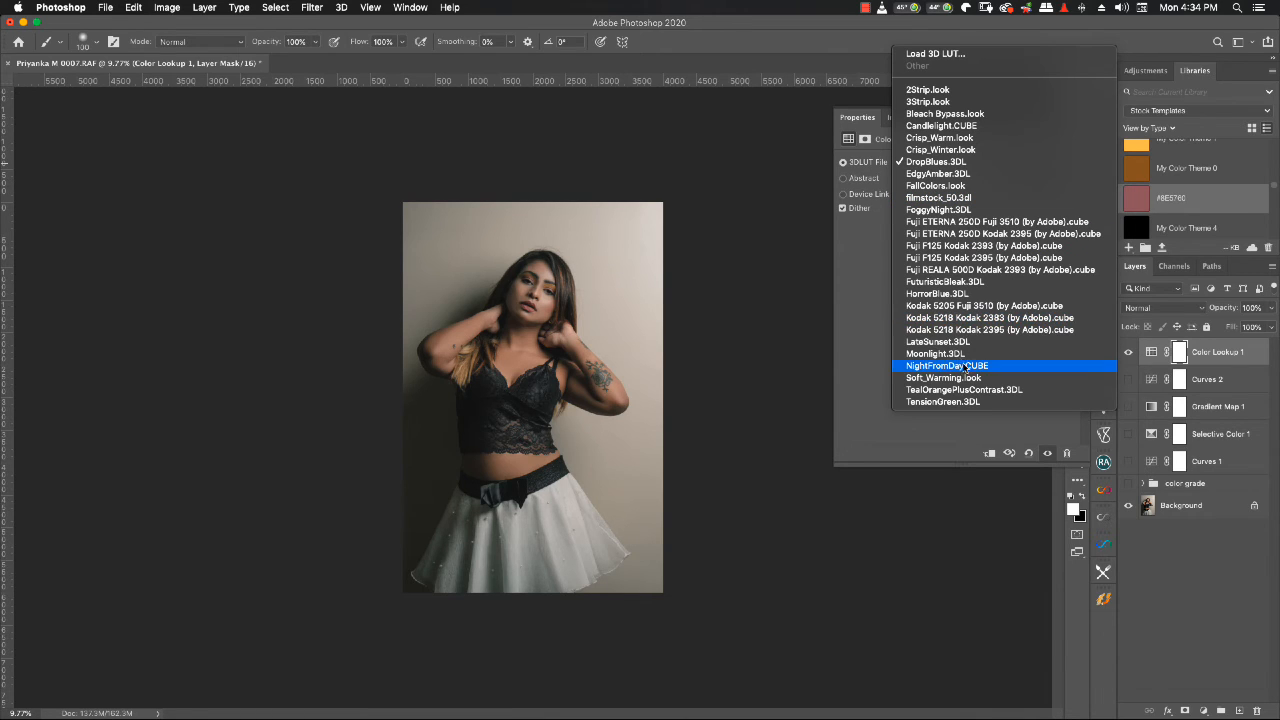
{"action": "left_click", "coordinate": [983, 246]}
{"action": "left_click", "coordinate": [984, 163]}
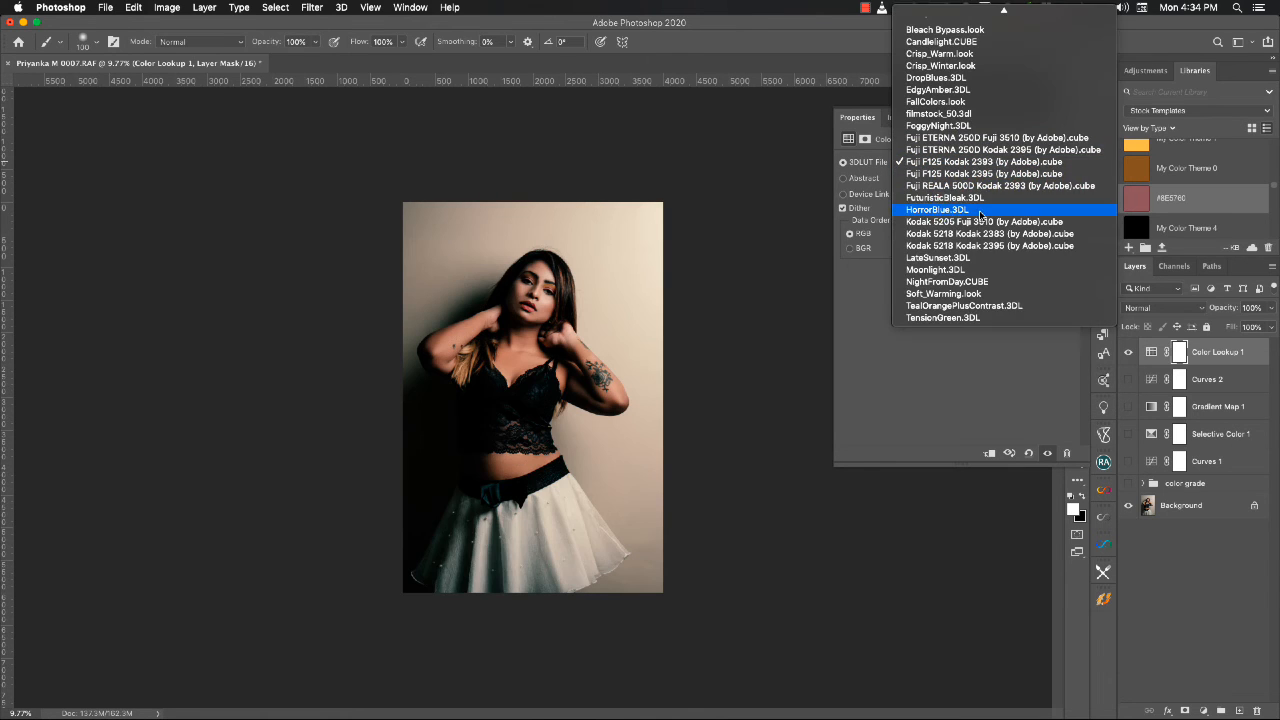
{"action": "left_click", "coordinate": [968, 211]}
{"action": "left_click", "coordinate": [966, 164]}
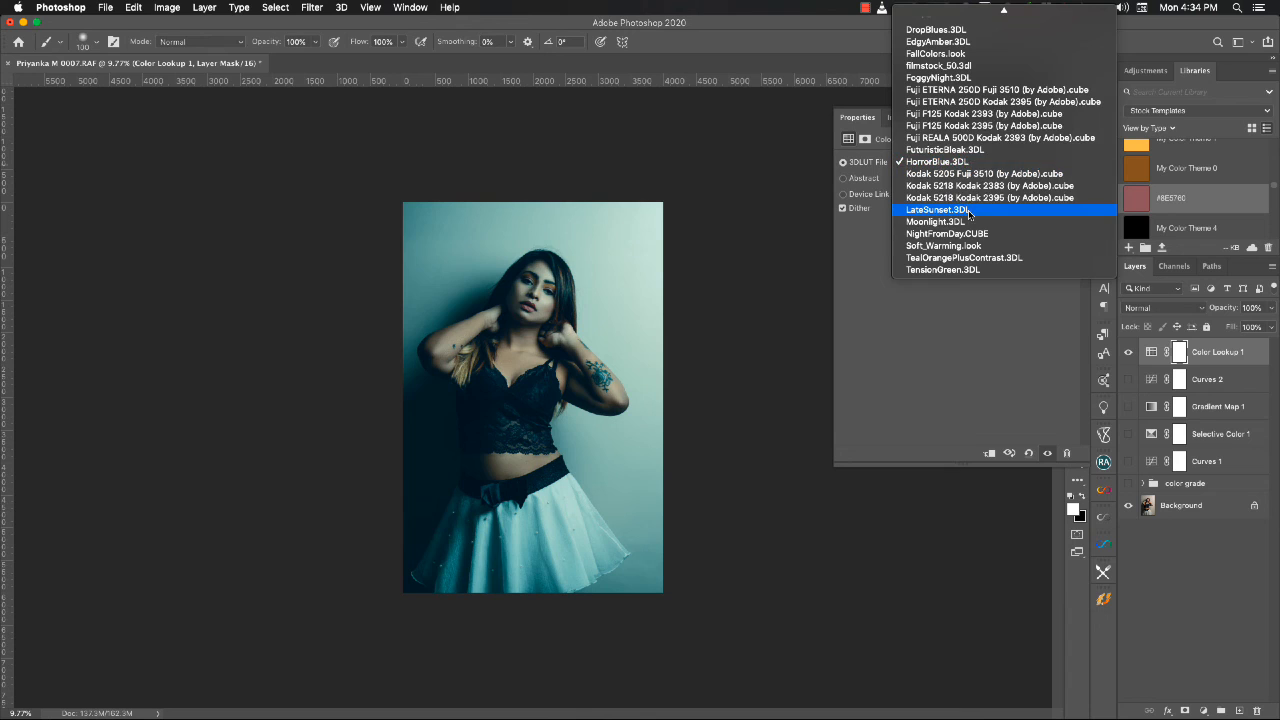
{"action": "left_click", "coordinate": [968, 210]}
{"action": "left_click", "coordinate": [963, 166]}
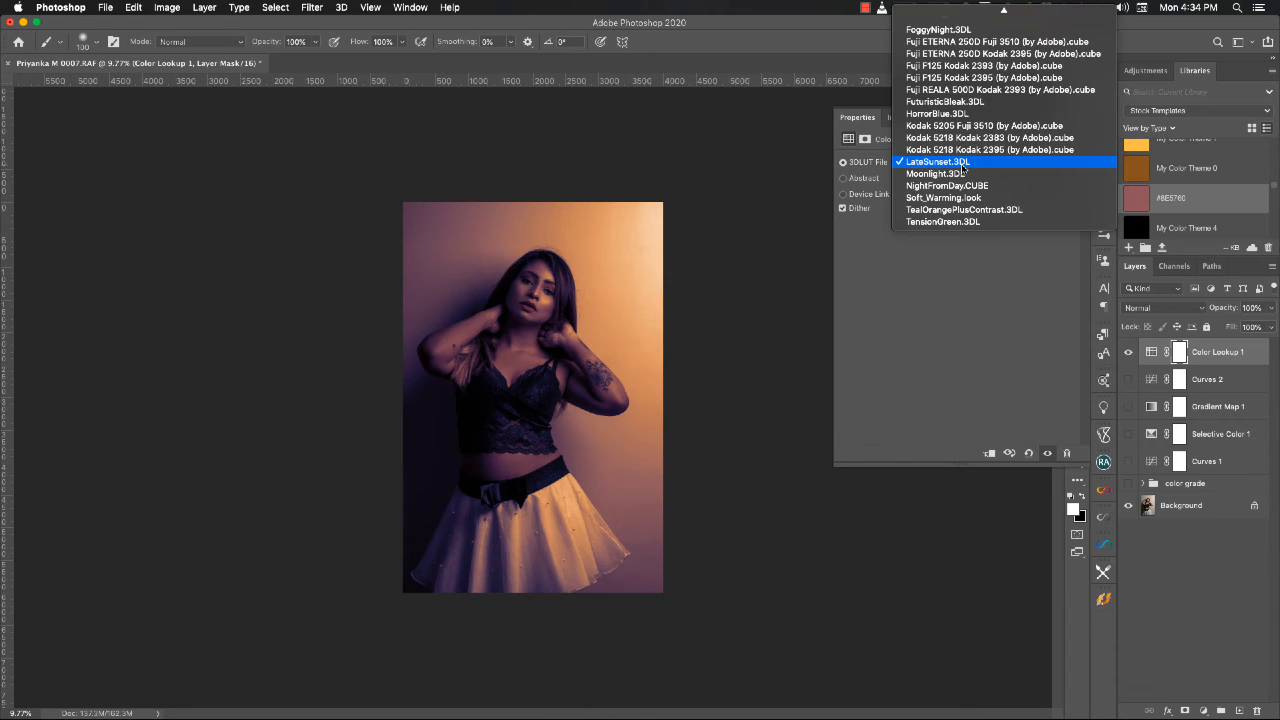
{"action": "left_click", "coordinate": [956, 150]}
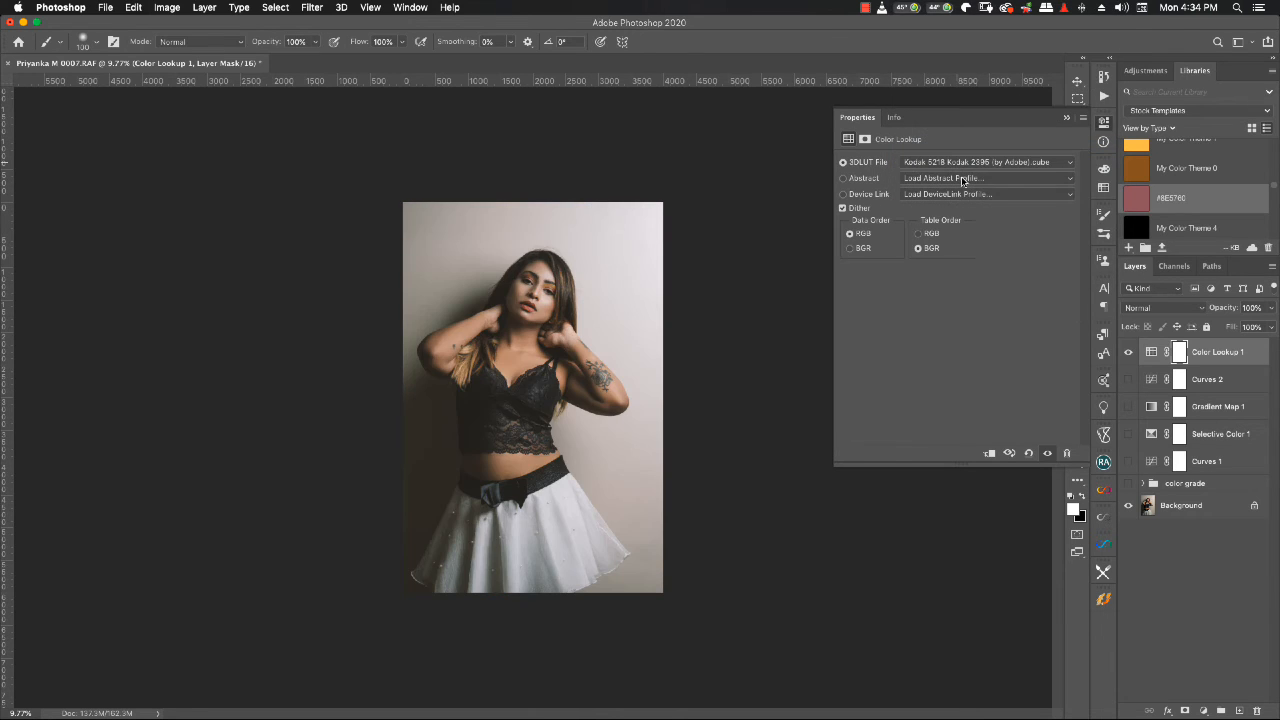
{"action": "left_click", "coordinate": [966, 162]}
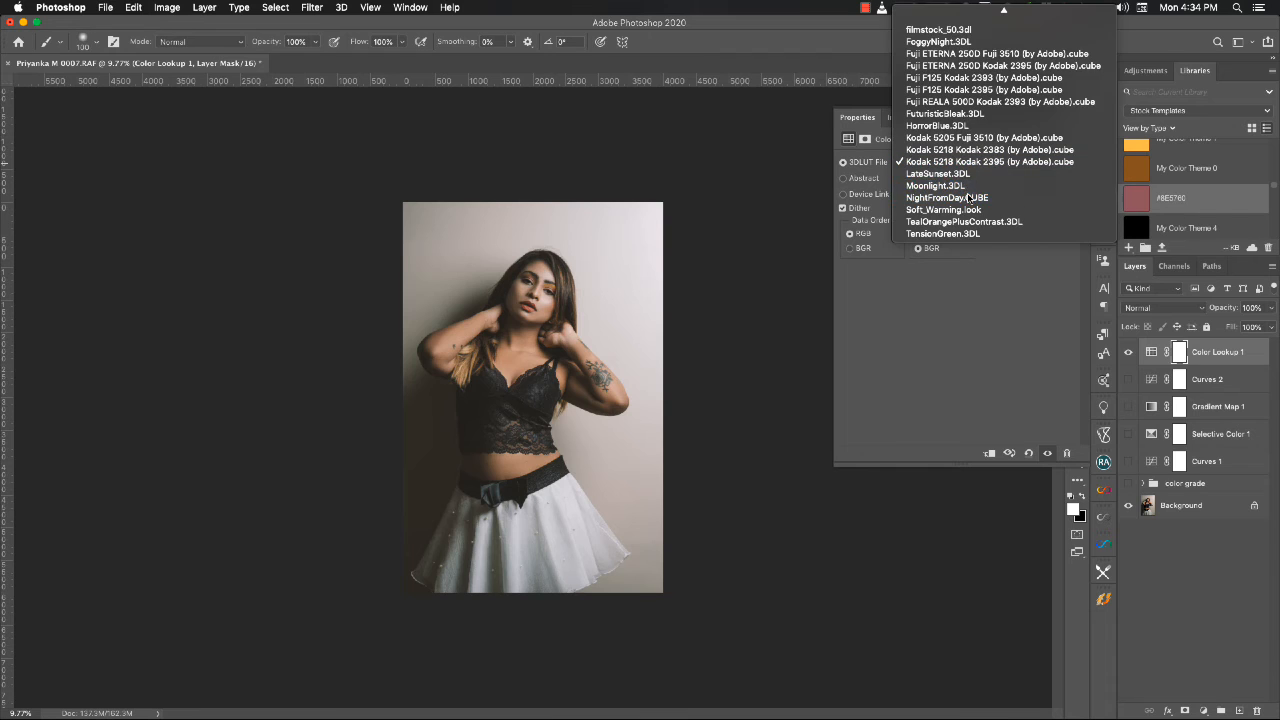
{"action": "left_click", "coordinate": [968, 198]}
- Try the NightFromDay, 3Strip and Bleach Bypass 3D LUTs on the Color Lookup layer
{"action": "left_click", "coordinate": [961, 166]}
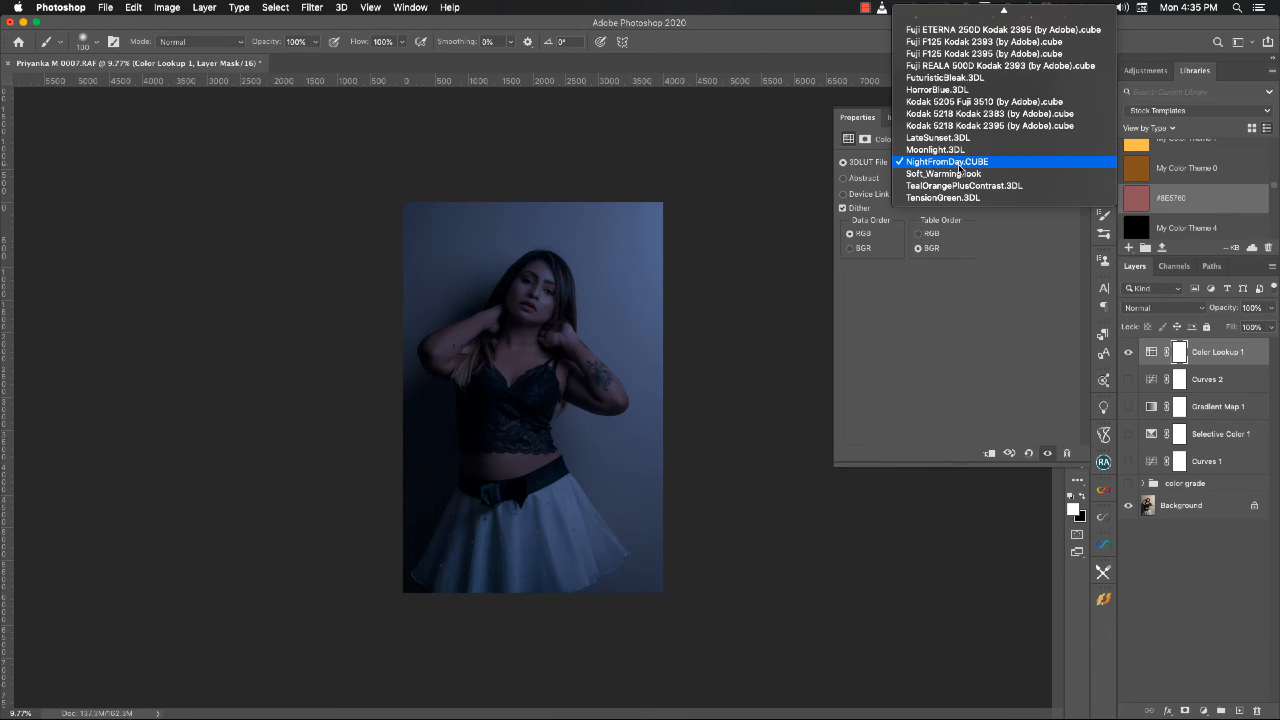
{"action": "left_click", "coordinate": [914, 60]}
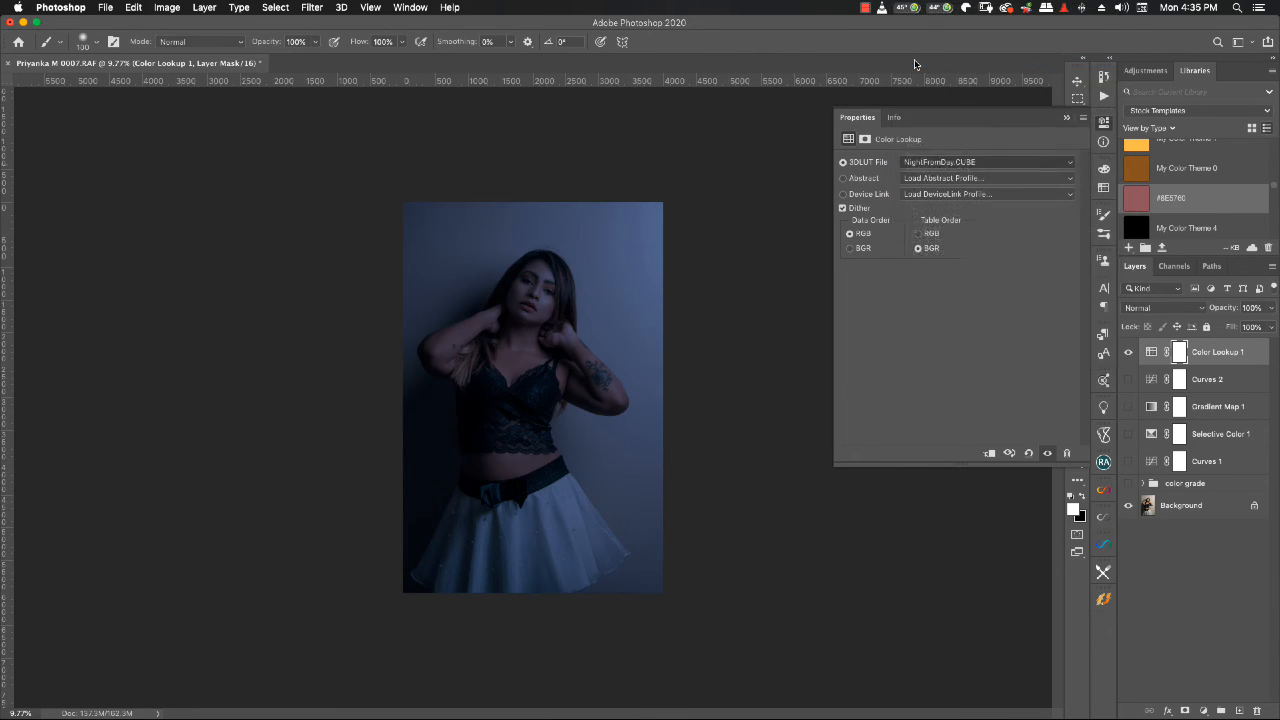
{"action": "left_click", "coordinate": [933, 165]}
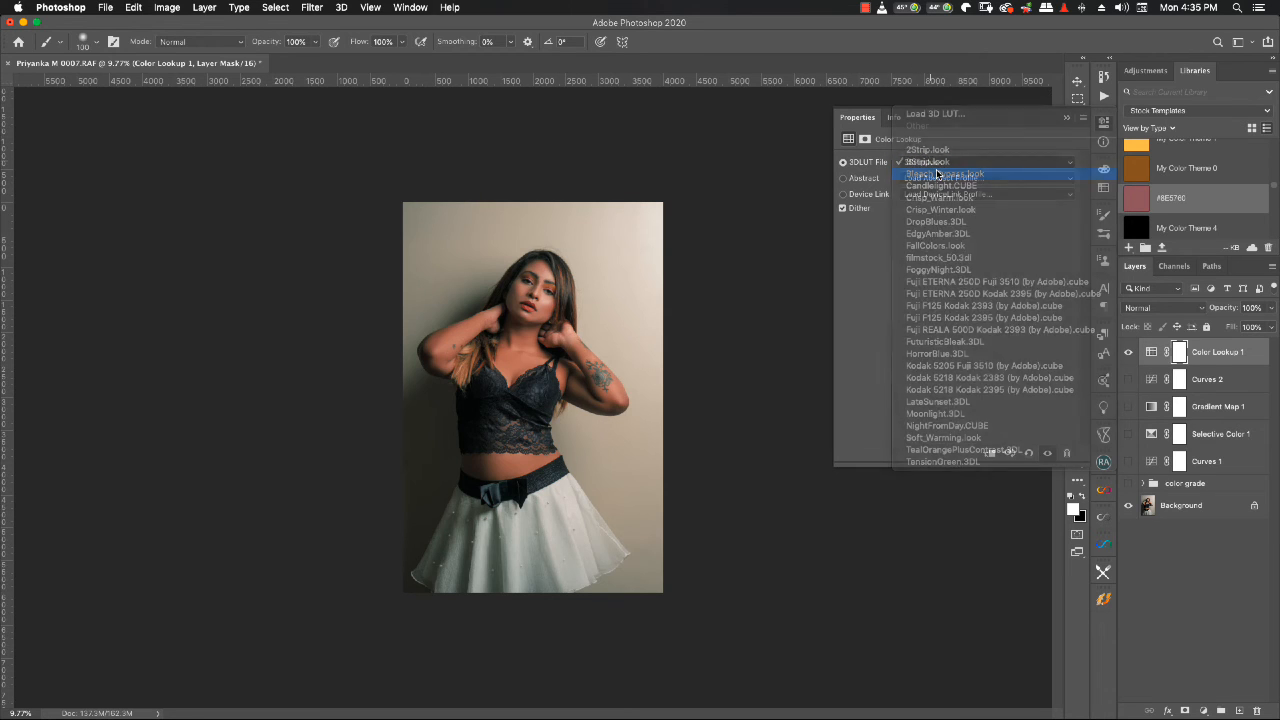
{"action": "left_click", "coordinate": [936, 172]}
- Load the FallColors 3D LUT, set the Color Lookup 1 layer to Color blend mode and check its effect
{"action": "left_click", "coordinate": [938, 170]}
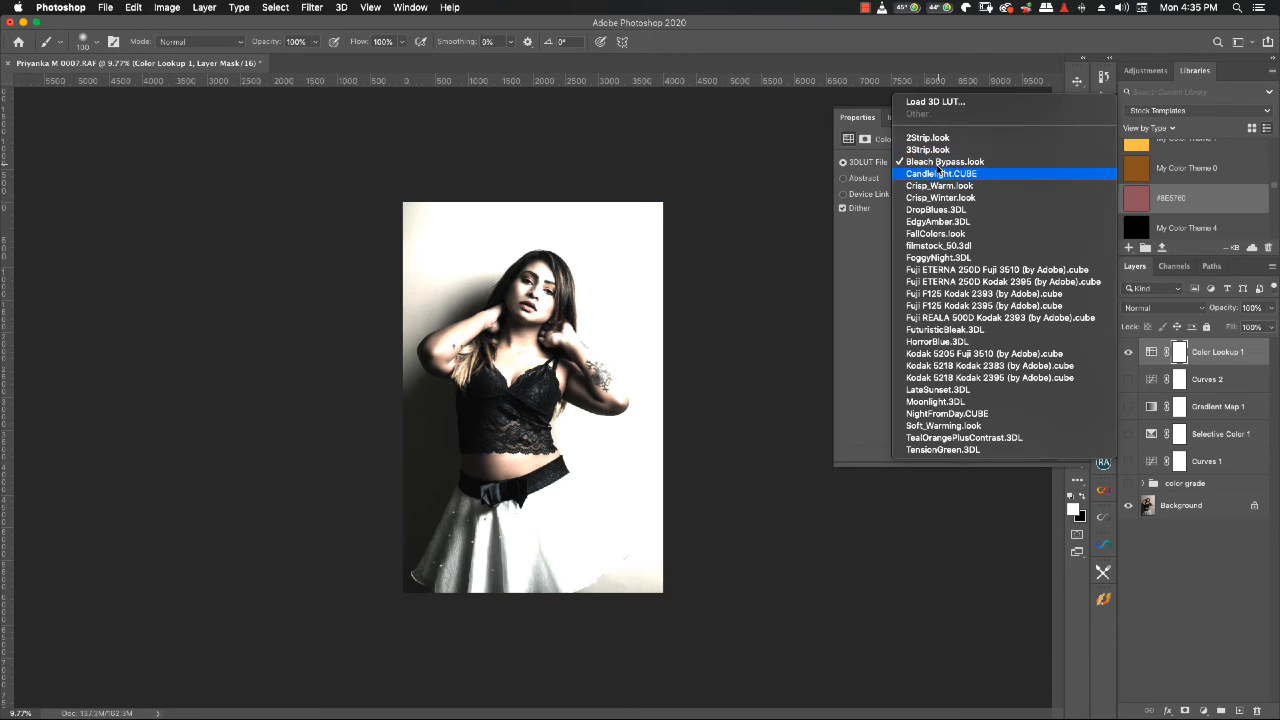
{"action": "left_click", "coordinate": [932, 233]}
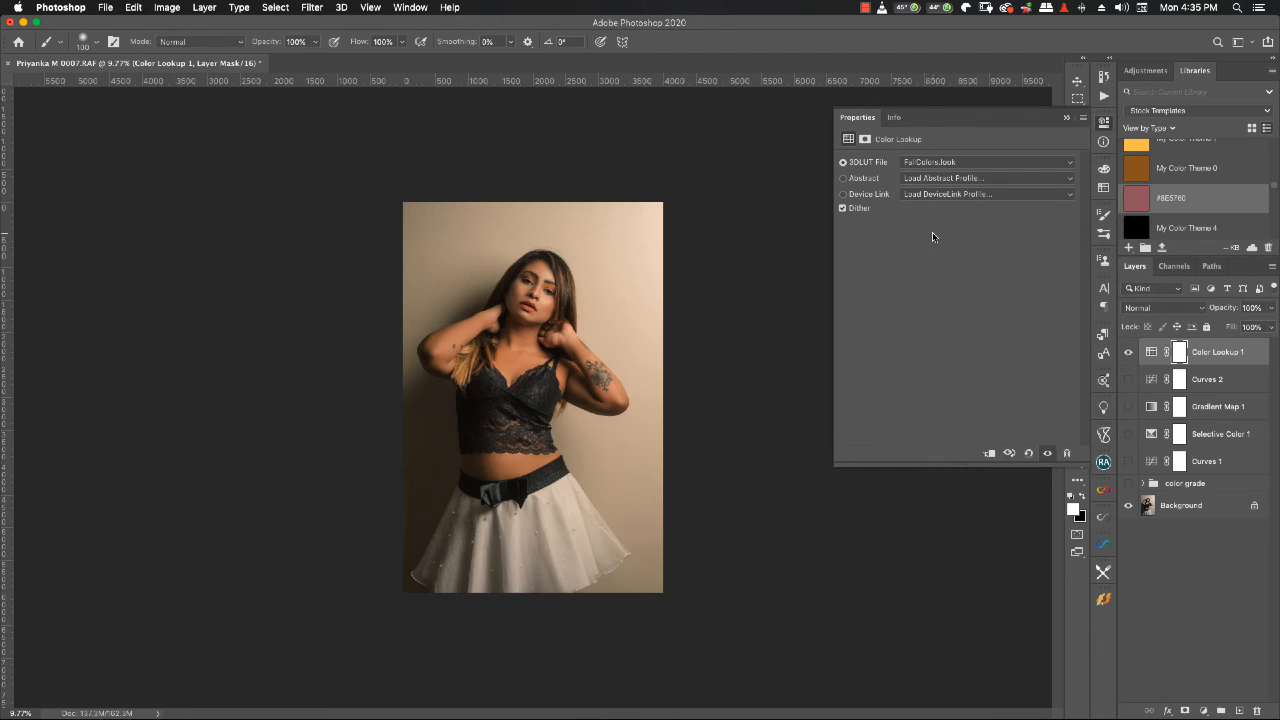
{"action": "left_click", "coordinate": [1175, 308]}
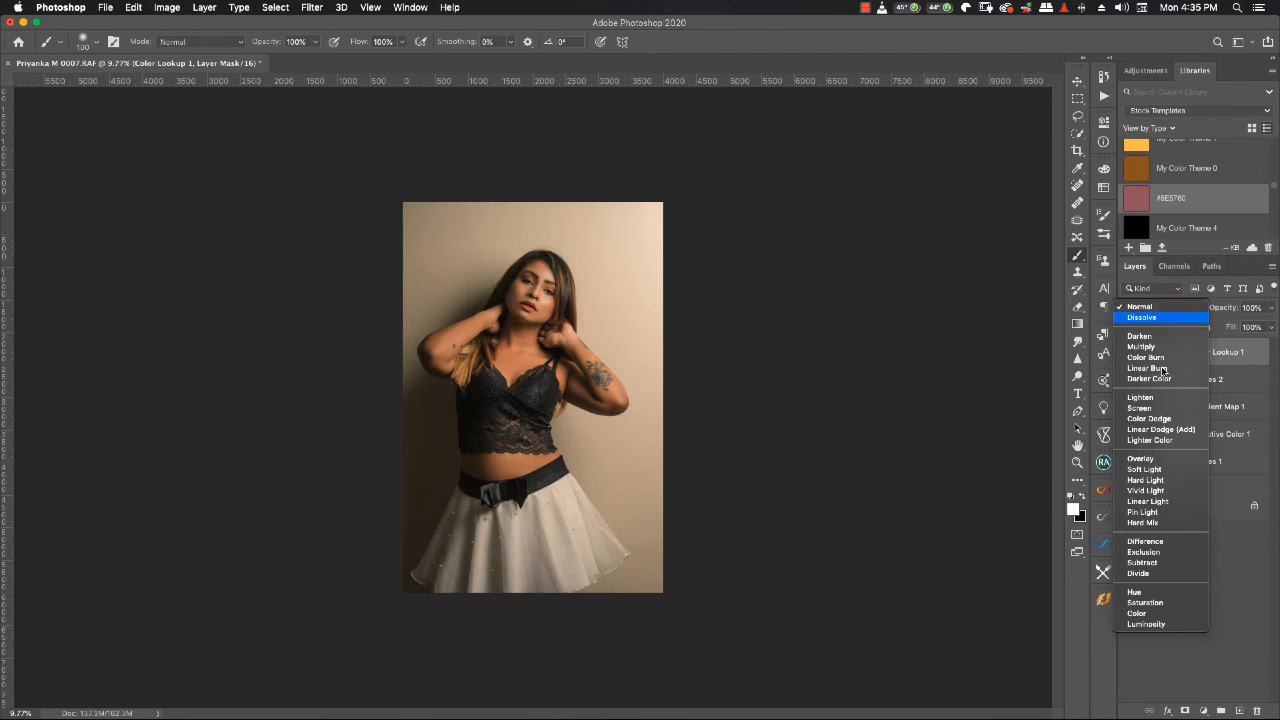
{"action": "left_click", "coordinate": [1178, 617]}
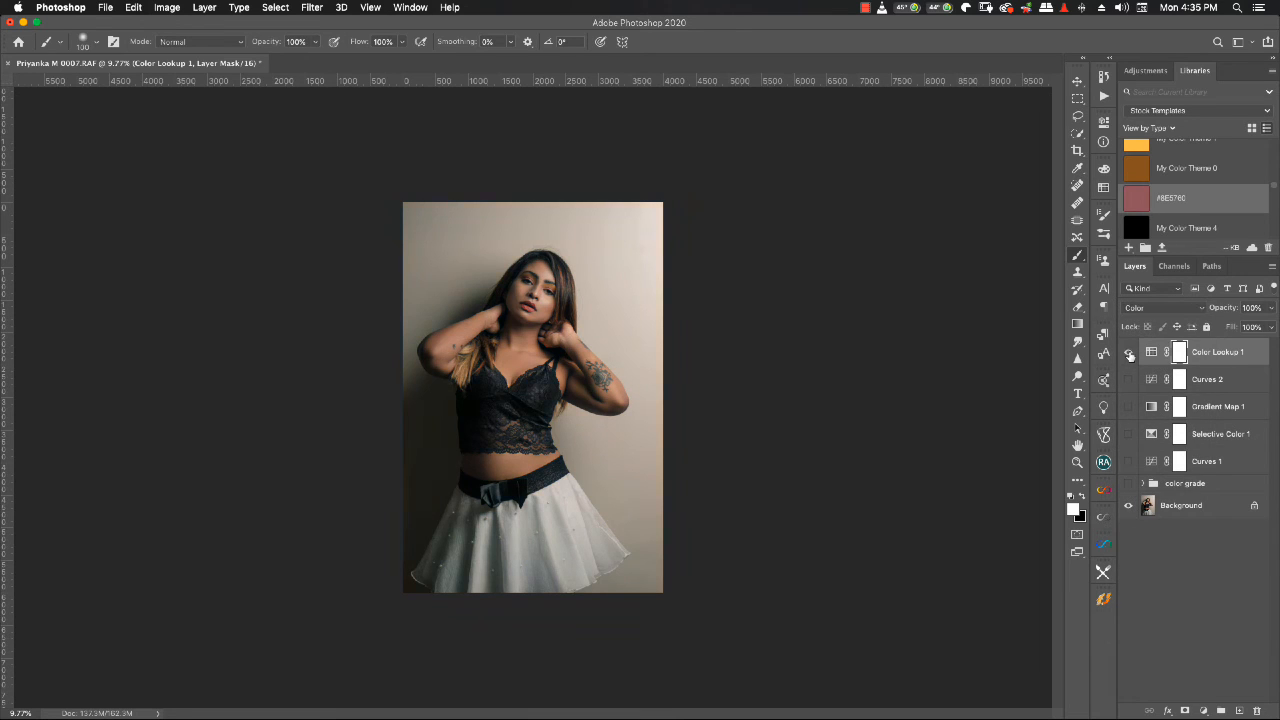
{"action": "left_click", "coordinate": [1129, 353]}
- Reduce the Color Lookup 1 layer's opacity to 36% and set its blend mode to Soft Light
{"action": "left_click_drag", "start_coordinate": [1217, 312], "coordinate": [1178, 316]}
{"action": "left_click", "coordinate": [1162, 313]}
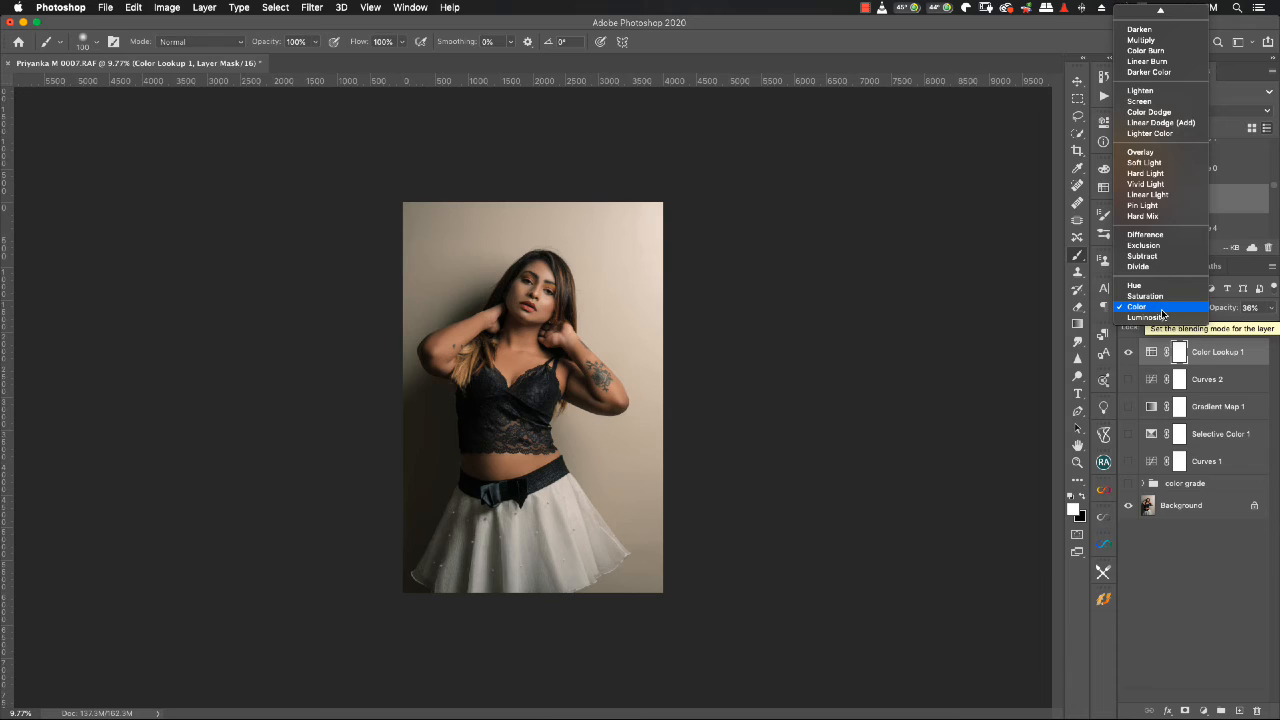
{"action": "left_click", "coordinate": [1136, 163]}
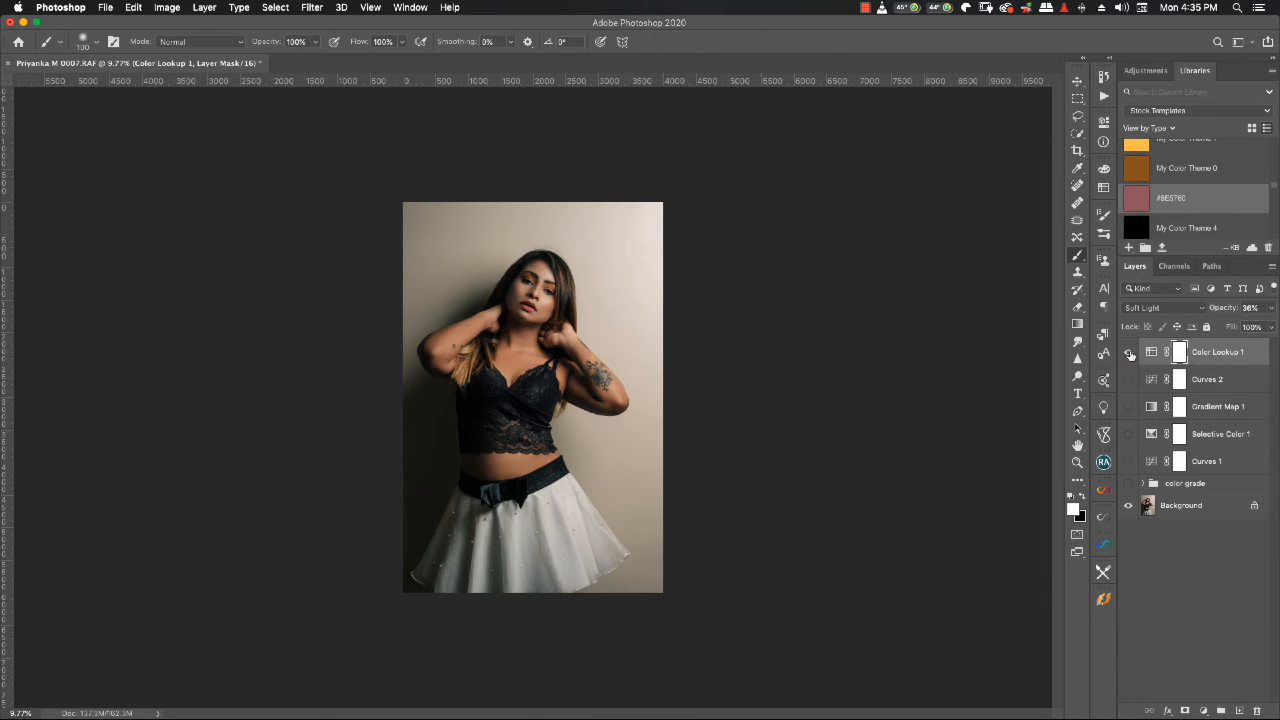
- Hide the Color Lookup 1 layer and add a Color Balance adjustment layer
{"action": "left_click", "coordinate": [1129, 353]}
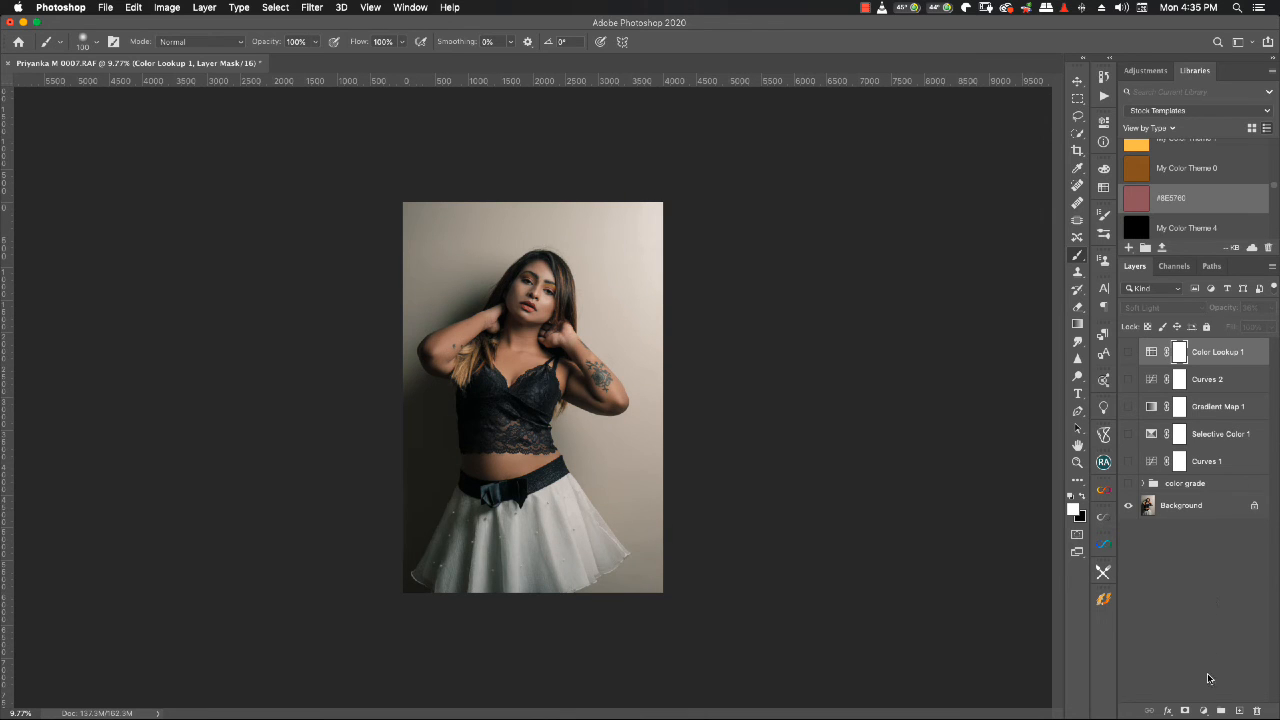
{"action": "left_click", "coordinate": [1206, 711]}
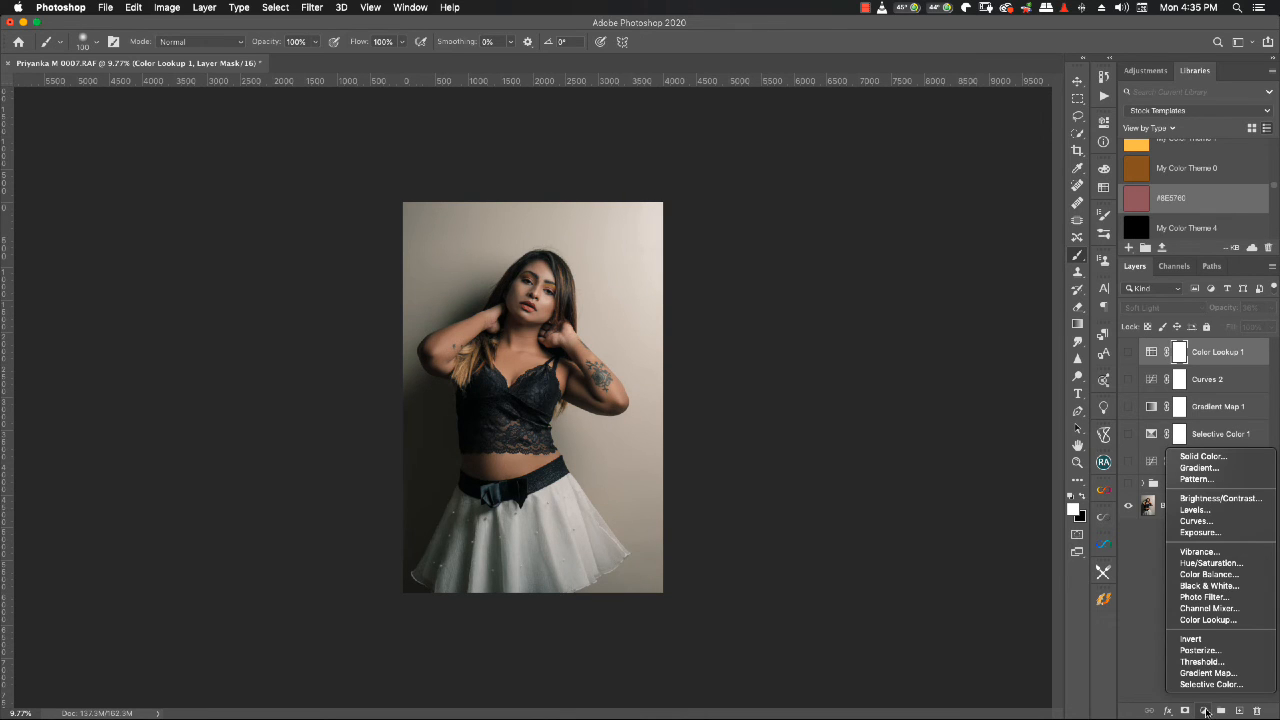
{"action": "left_click", "coordinate": [1208, 575]}
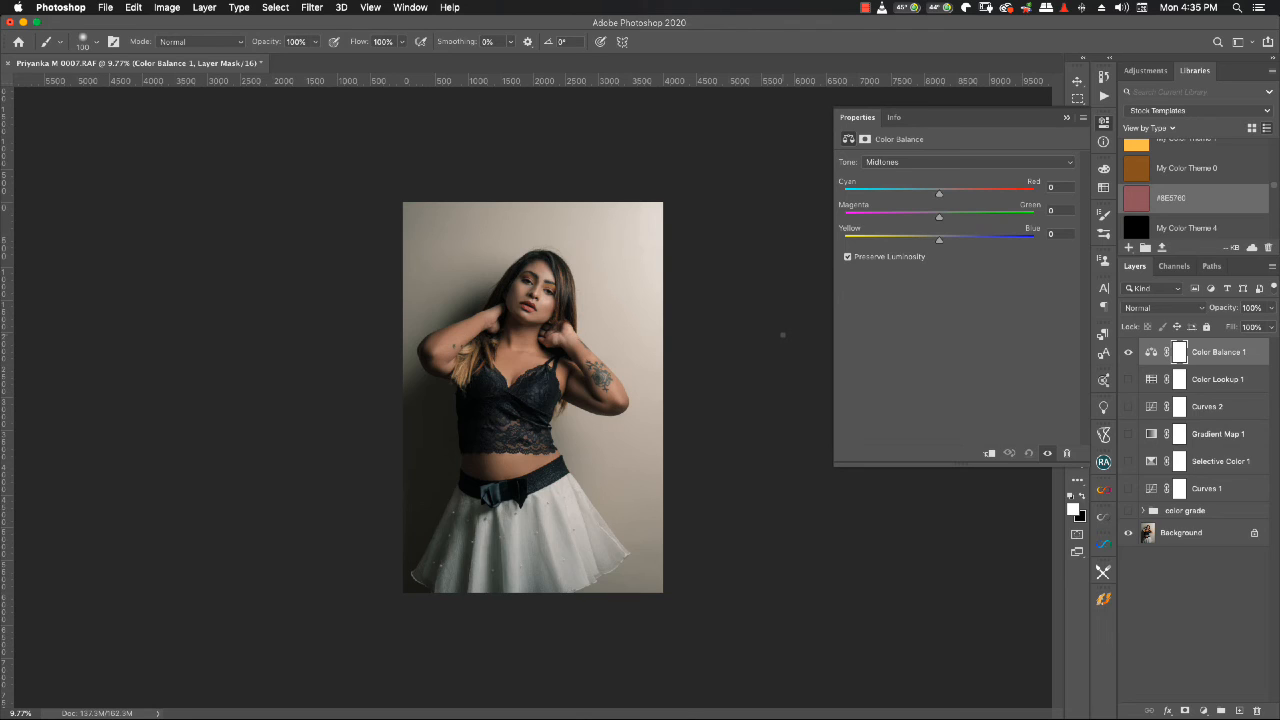
- Look through the Color Balance tone ranges and shift the shadows toward cyan
{"action": "left_click", "coordinate": [940, 164]}
{"action": "left_click", "coordinate": [884, 150]}
{"action": "left_click", "coordinate": [882, 162]}
{"action": "left_click", "coordinate": [880, 173]}
{"action": "left_click", "coordinate": [881, 163]}
{"action": "left_click", "coordinate": [882, 174]}
{"action": "left_click", "coordinate": [883, 162]}
{"action": "left_click", "coordinate": [883, 142]}
{"action": "left_click_drag", "start_coordinate": [939, 196], "coordinate": [925, 199]}
- Set the Color Balance midtones to +3 red and shift them slightly toward magenta and yellow
{"action": "left_click", "coordinate": [931, 163]}
{"action": "left_click", "coordinate": [891, 173]}
{"action": "left_click_drag", "start_coordinate": [939, 240], "coordinate": [933, 243]}
{"action": "left_click_drag", "start_coordinate": [939, 193], "coordinate": [941, 197]}
{"action": "left_click_drag", "start_coordinate": [938, 219], "coordinate": [933, 219]}
- Set the Color Balance highlights to -29 on the yellow-blue axis and shift the shadows further toward cyan
{"action": "left_click", "coordinate": [940, 163]}
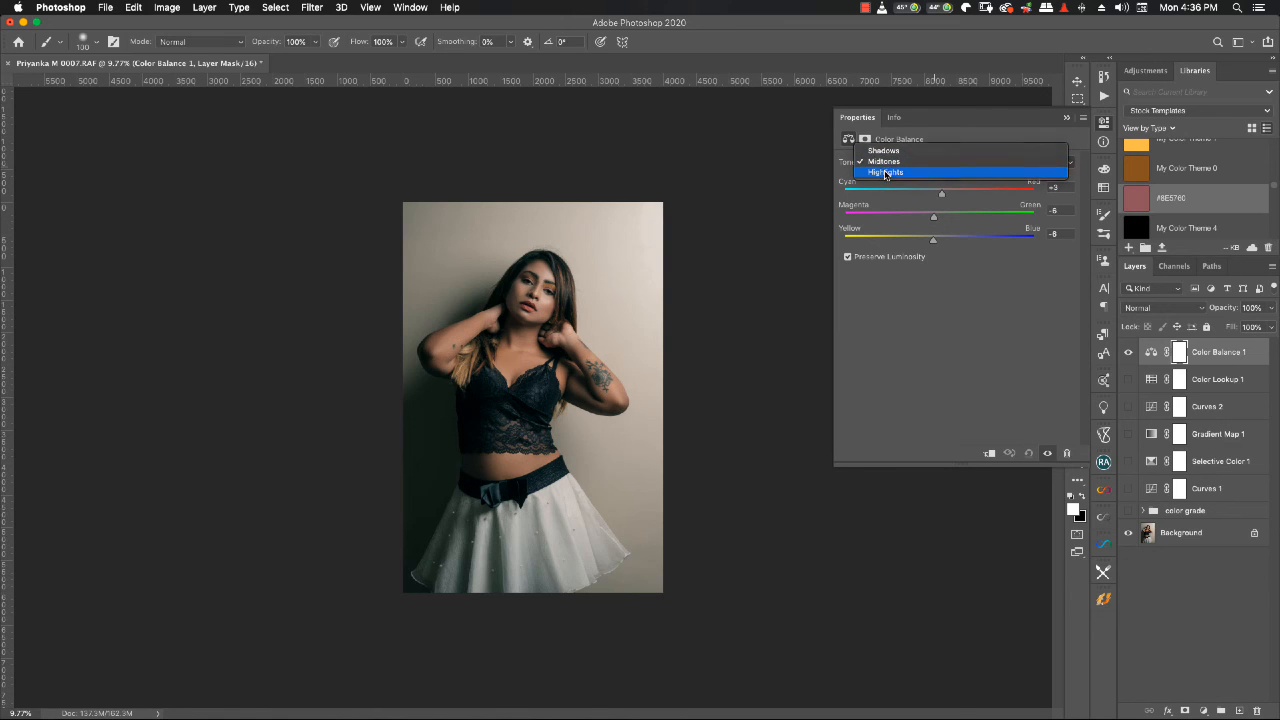
{"action": "left_click", "coordinate": [886, 172]}
{"action": "left_click_drag", "start_coordinate": [939, 242], "coordinate": [911, 242]}
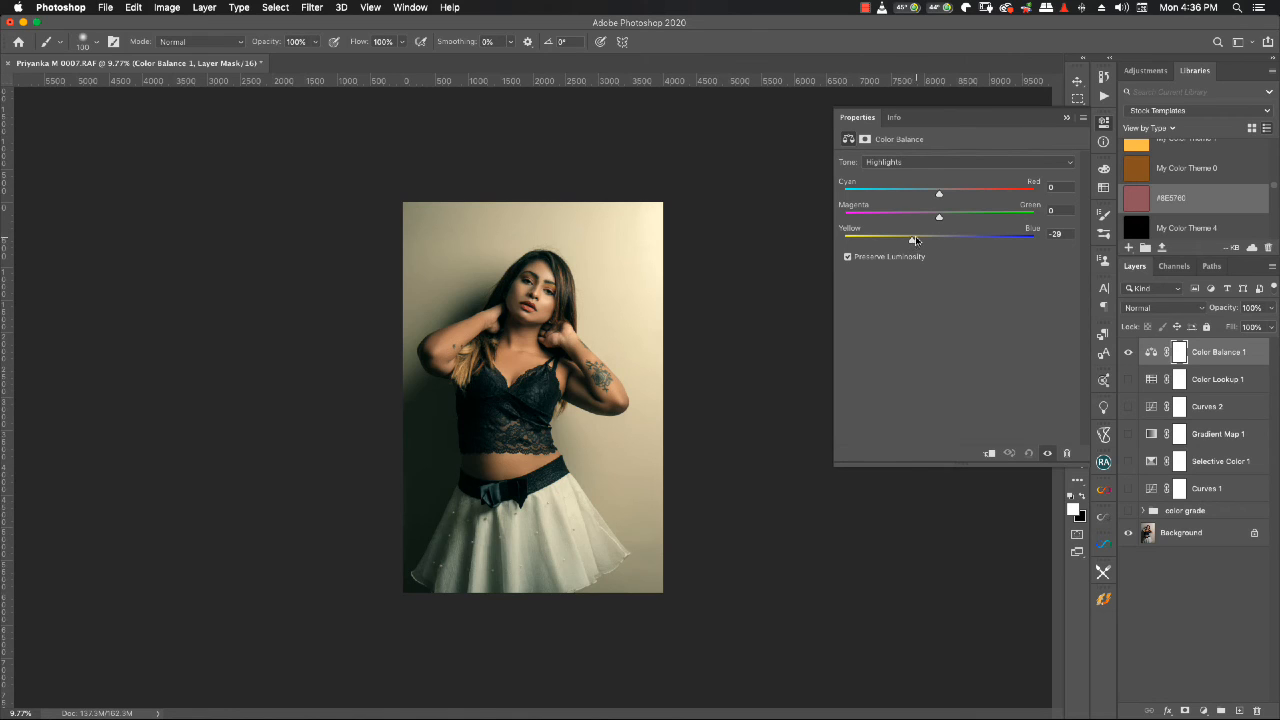
{"action": "left_click", "coordinate": [907, 162]}
{"action": "left_click", "coordinate": [884, 142]}
{"action": "left_click_drag", "start_coordinate": [939, 192], "coordinate": [918, 196]}
- Compare the portrait with and without the Color Balance 1 layer
{"action": "left_click", "coordinate": [1128, 352]}
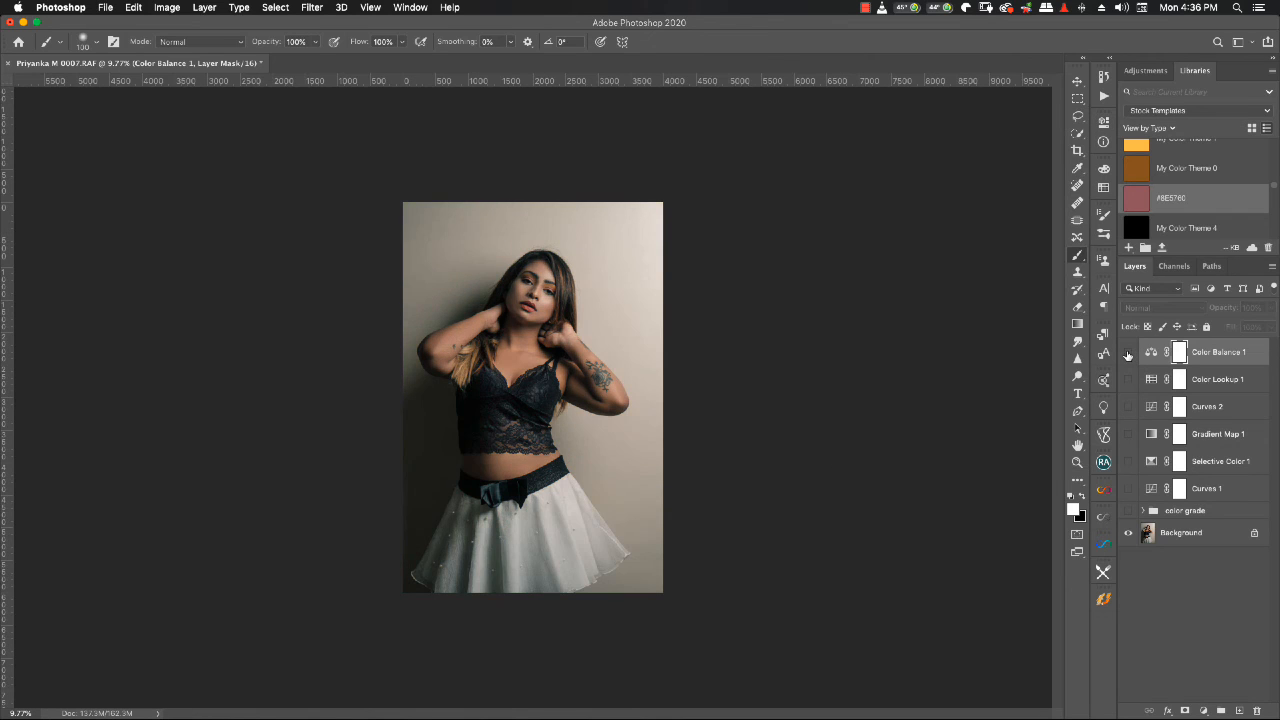
{"action": "left_click", "coordinate": [1128, 353]}
{"action": "left_click", "coordinate": [1128, 353]}
{"action": "left_click", "coordinate": [1128, 353]}
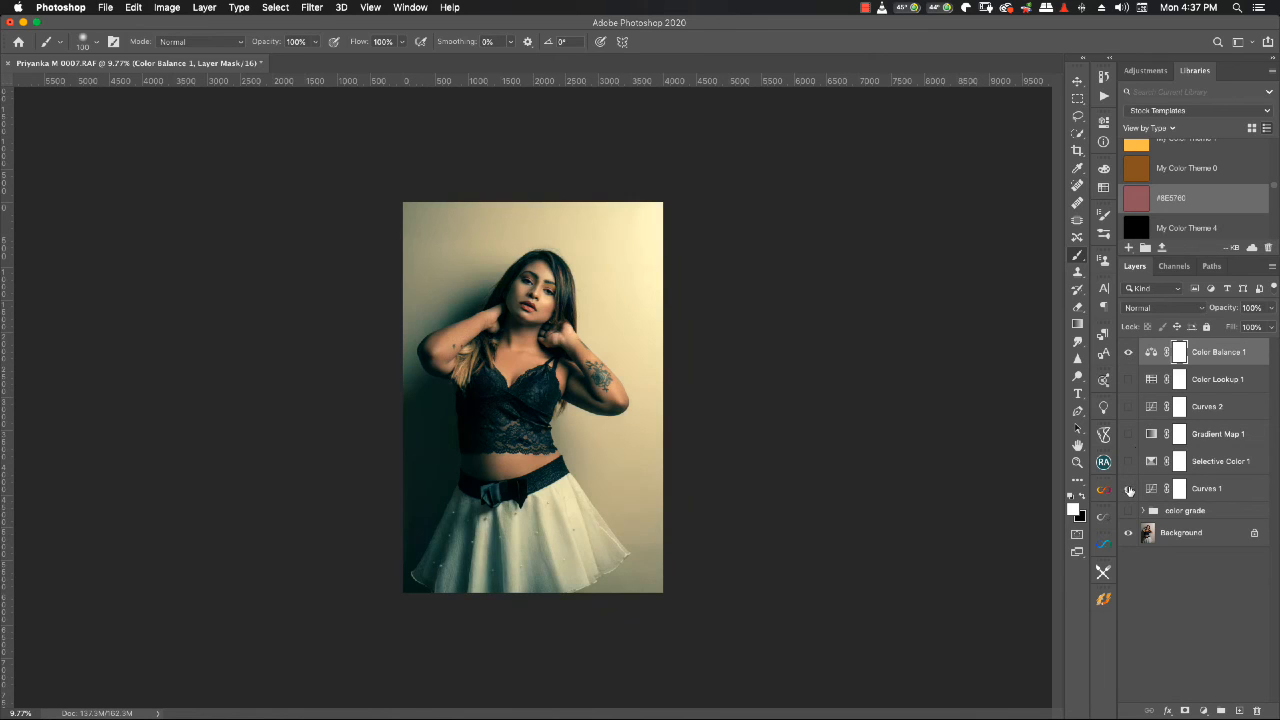
- View all adjustment layers from Curves 1 to Color Lookup 1 combined with Color Balance 1, and hide those five again
{"action": "left_click_drag", "start_coordinate": [1129, 490], "coordinate": [1127, 385]}
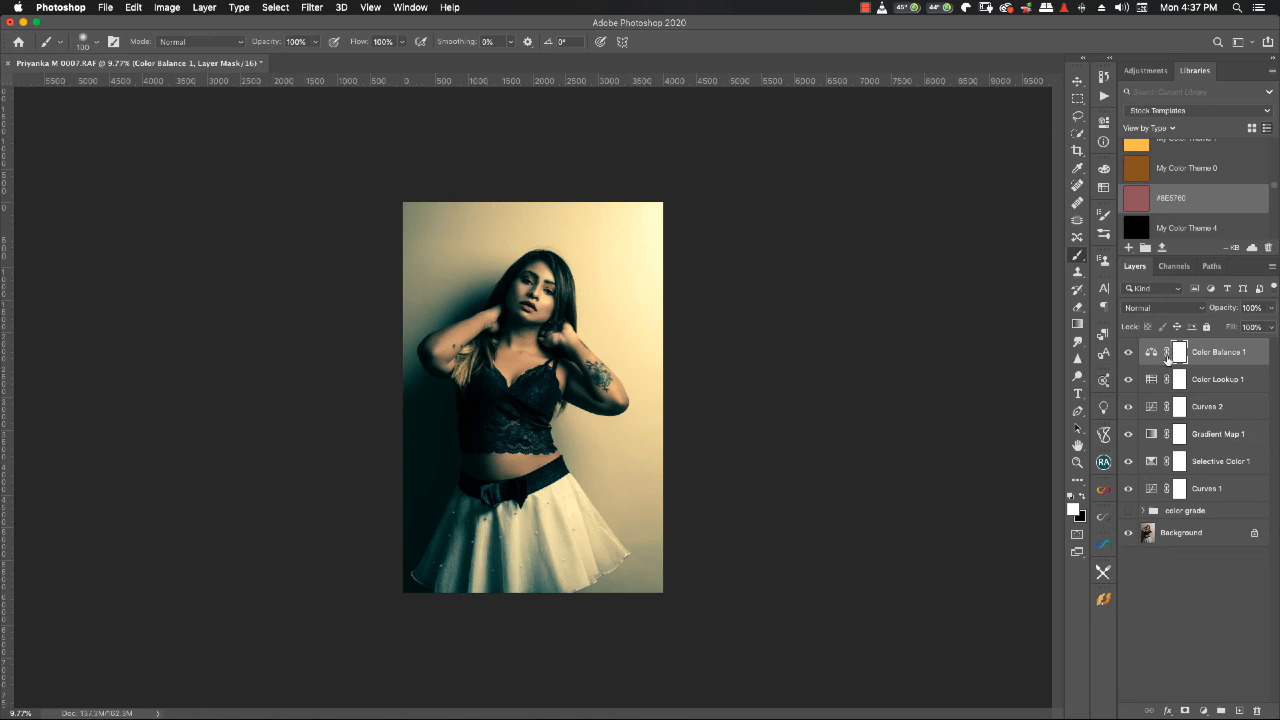
{"action": "left_click", "coordinate": [1128, 379]}
{"action": "left_click_drag", "start_coordinate": [1128, 410], "coordinate": [1127, 490]}
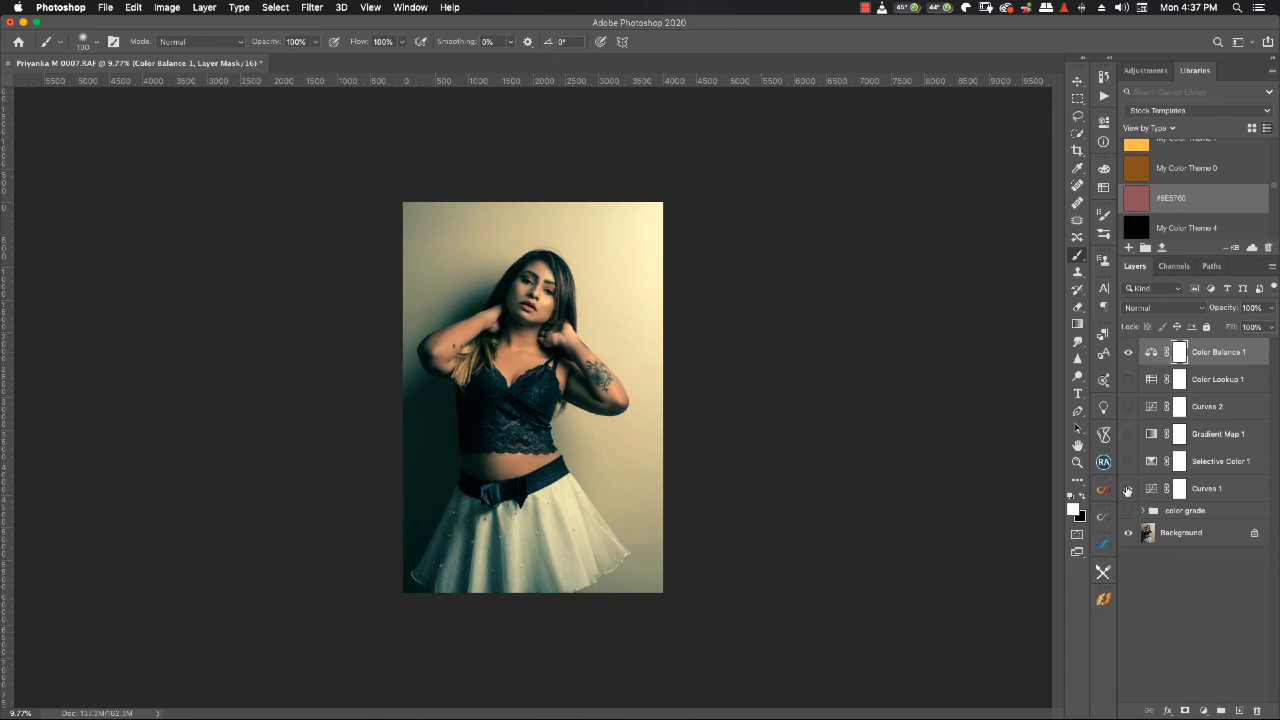
- Hide the Color Balance 1 layer and show the color grade group
{"action": "left_click", "coordinate": [1128, 352]}
{"action": "left_click", "coordinate": [1128, 352]}
{"action": "left_click", "coordinate": [1129, 354]}
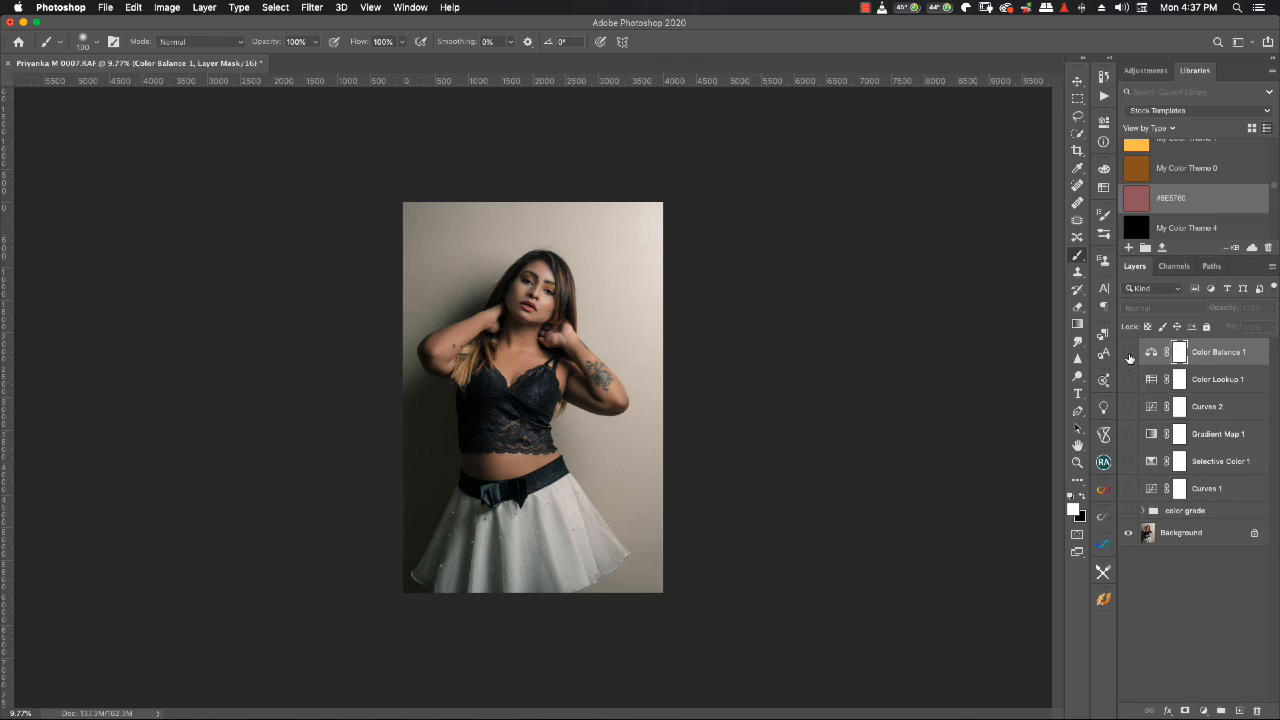
{"action": "left_click", "coordinate": [1129, 511]}
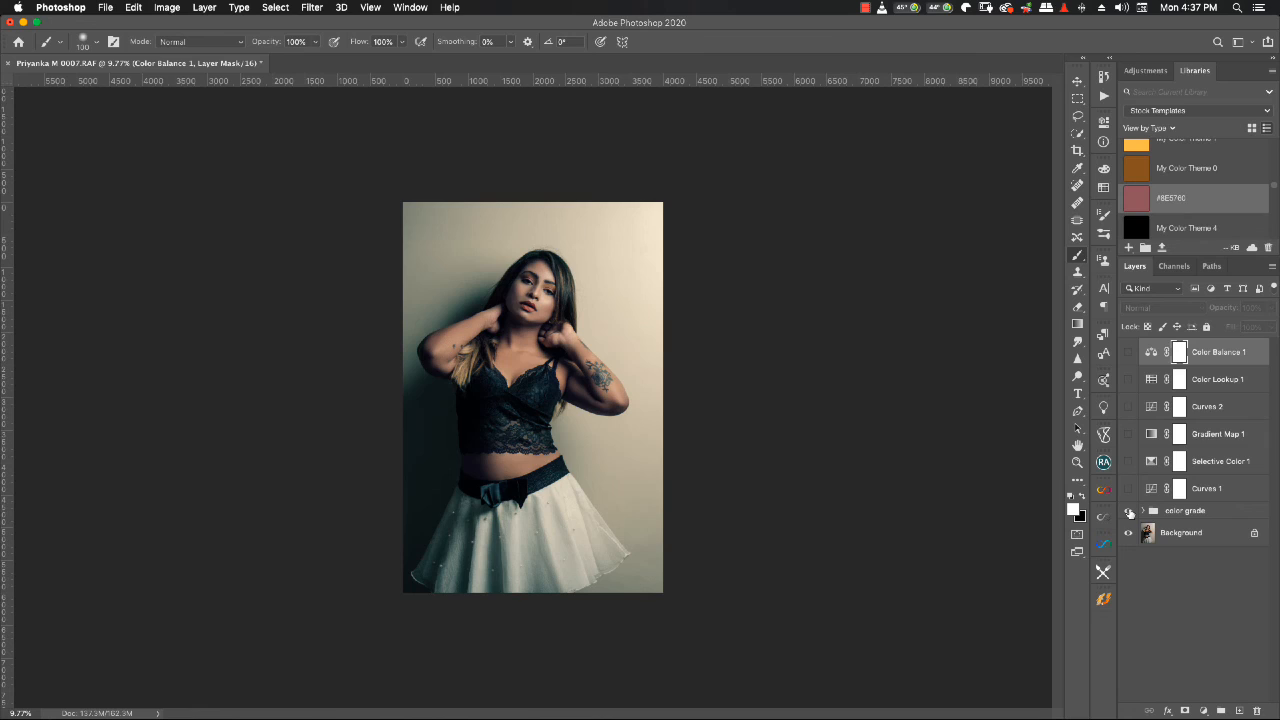
- Expand the color grade group and inspect the Selective Color layer's mask on the canvas
{"action": "left_click", "coordinate": [1143, 511]}
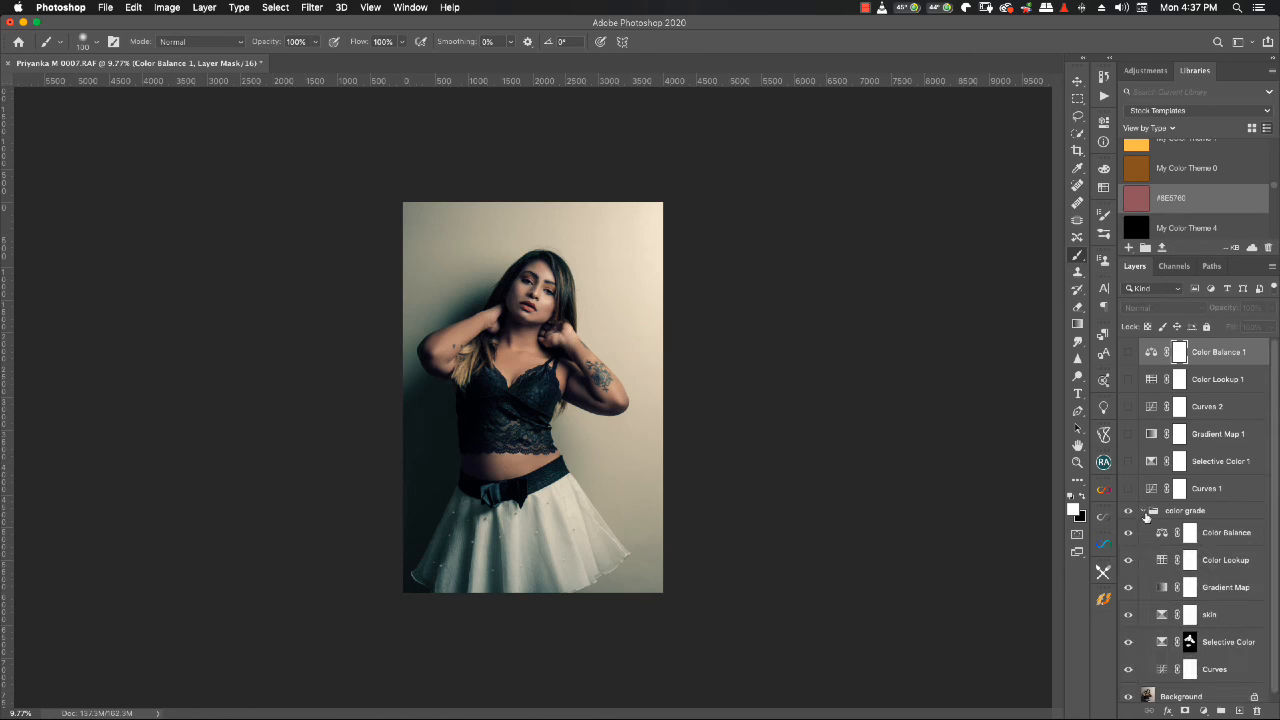
{"action": "scroll", "coordinate": [1176, 552], "scroll_direction": "down", "scroll_amount": 1}
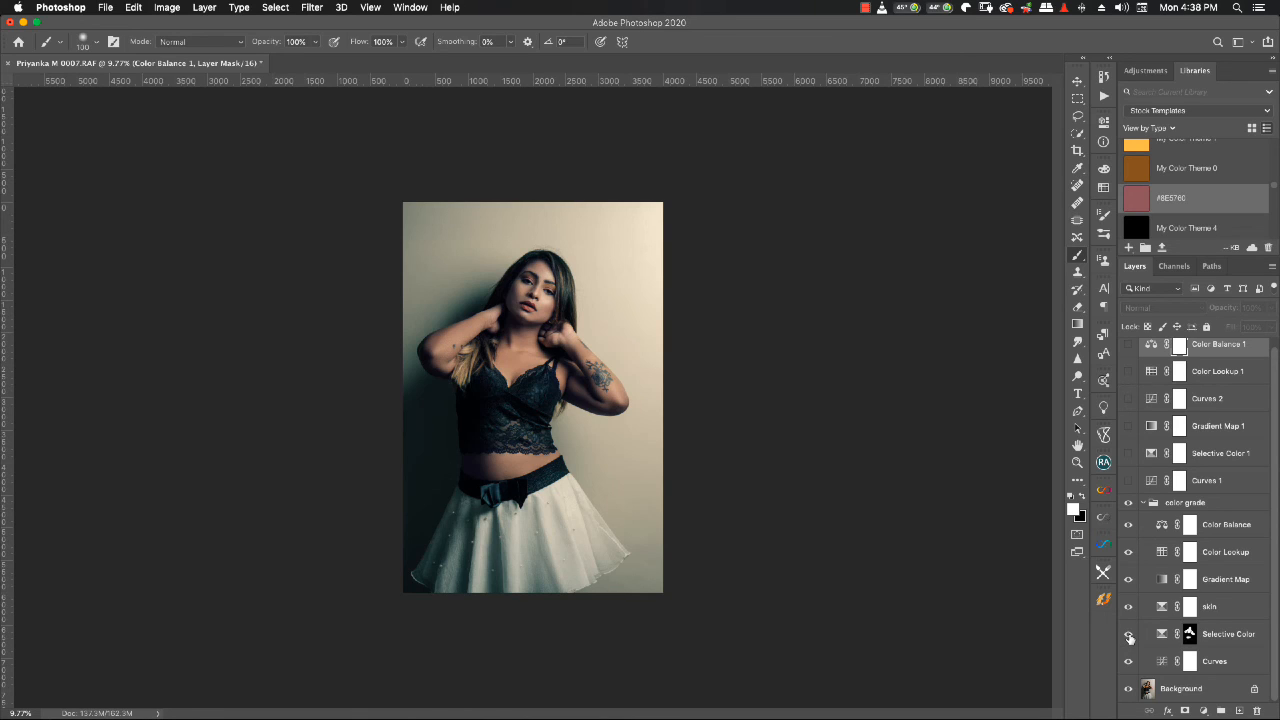
{"action": "left_click", "coordinate": [1189, 636], "text": "alt"}
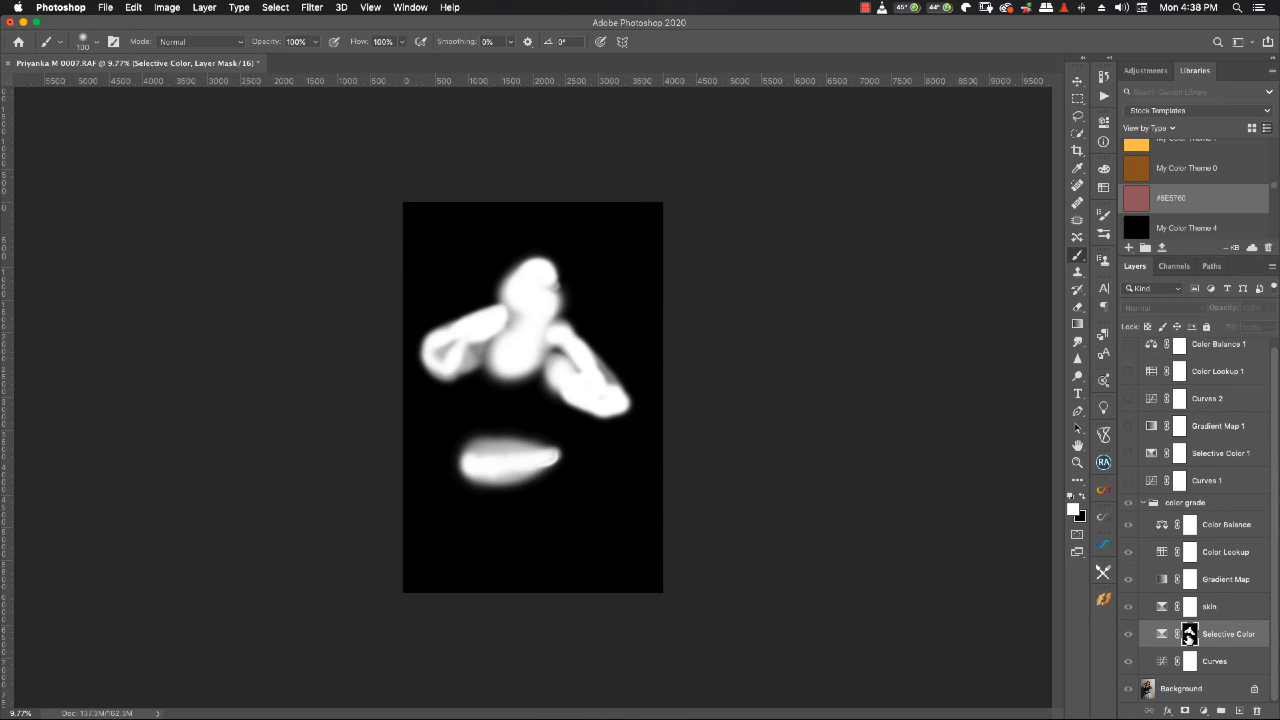
{"action": "left_click", "coordinate": [1189, 636], "text": "alt"}
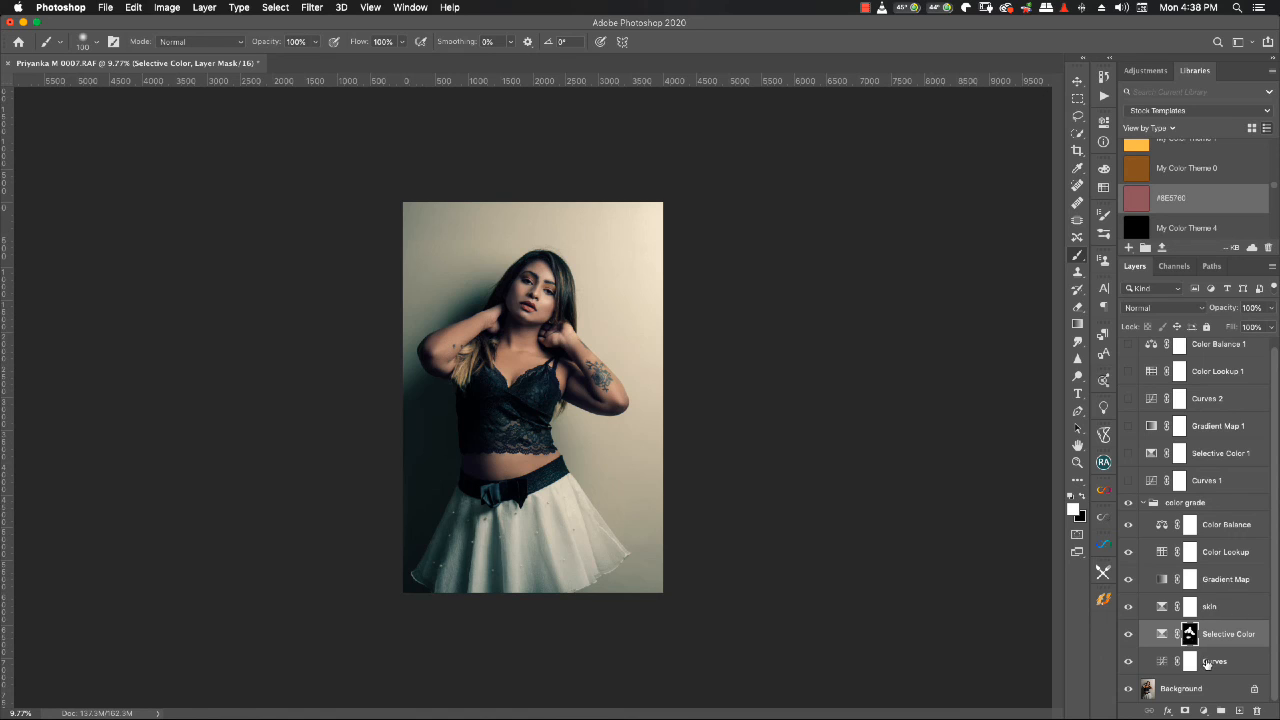
- Compare the portrait without and with the color grade group, and collapse the group
{"action": "left_click", "coordinate": [1129, 503]}
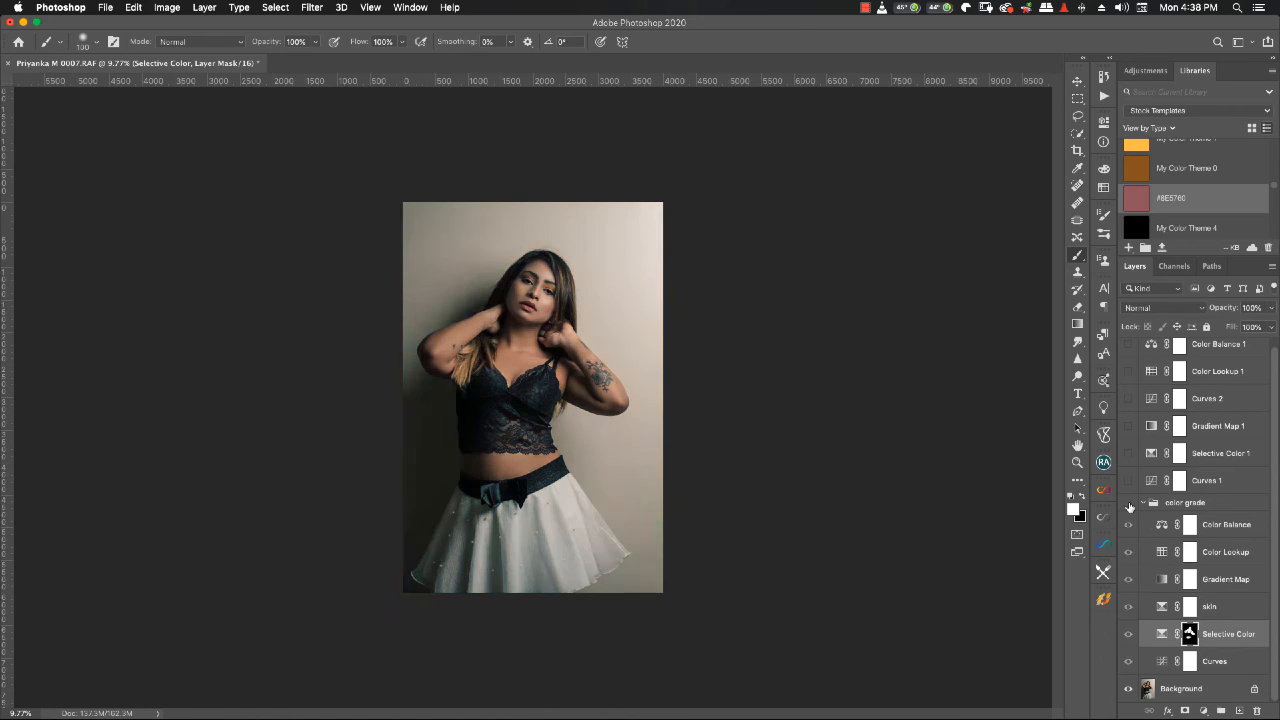
{"action": "left_click", "coordinate": [1129, 503]}
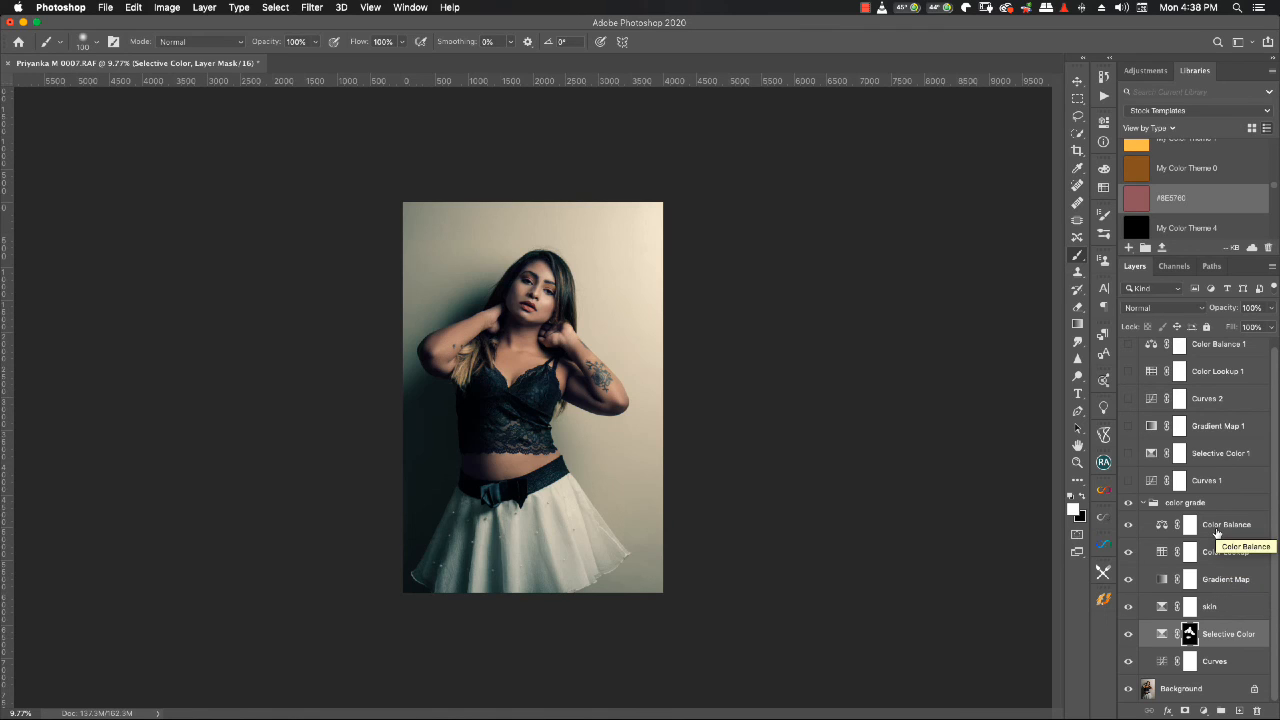
{"action": "left_click", "coordinate": [1143, 508]}
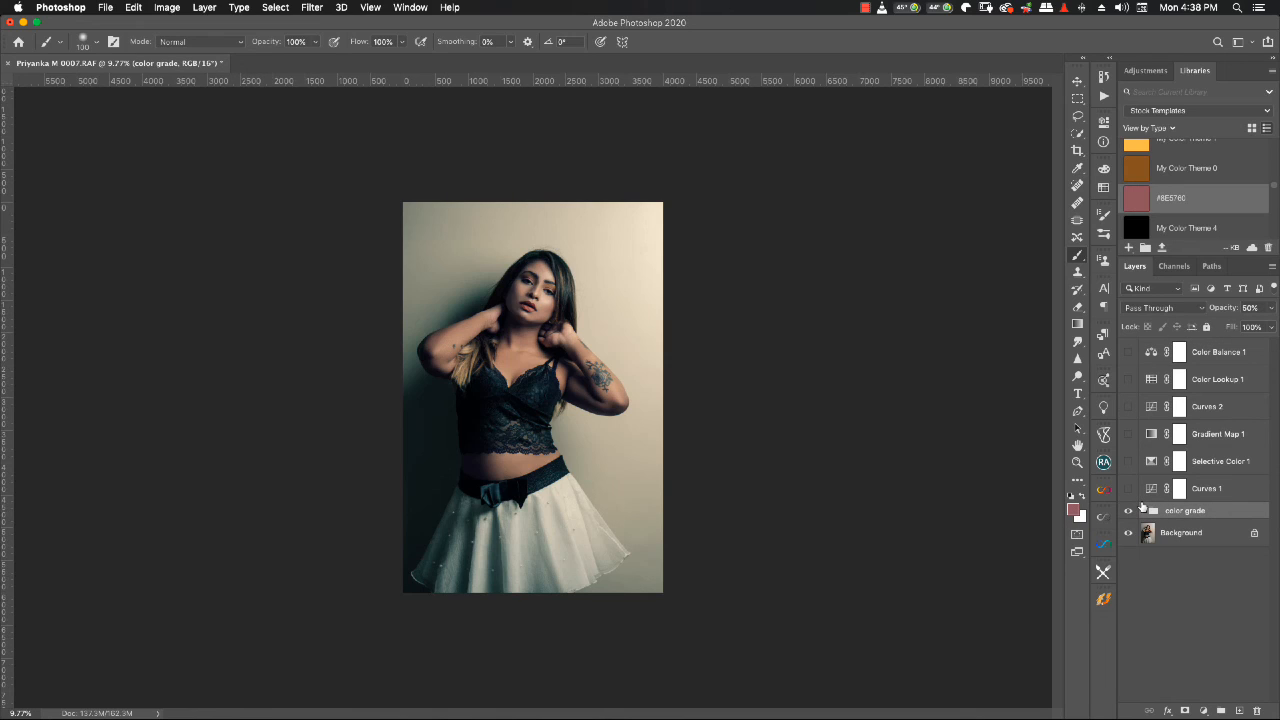